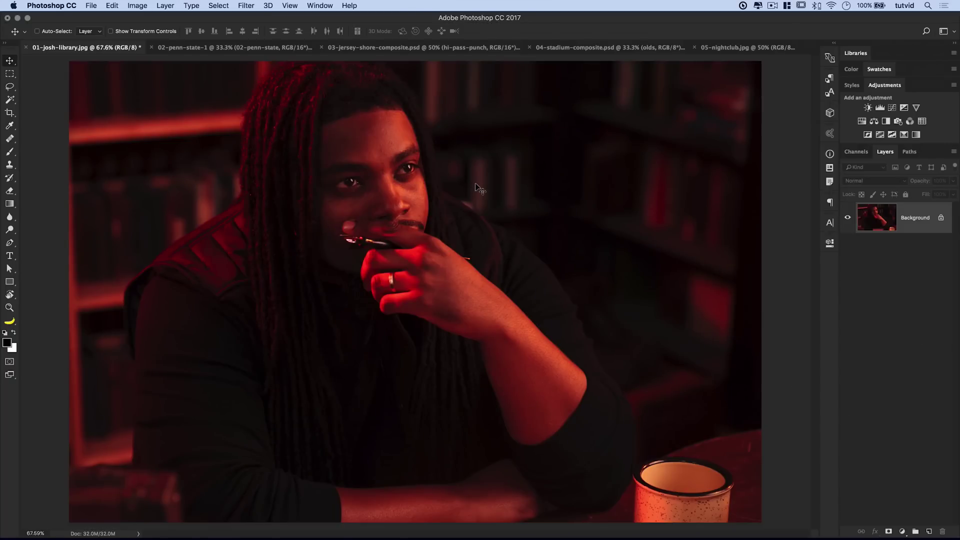
Drag 09-tutvid-flare.jpg from the Finder flares folder onto the library portrait in Photoshop
{"action": "key", "text": "super+Tab"}
{"action": "key", "text": "super+Tab"}
{"action": "key", "text": "super+Tab"}
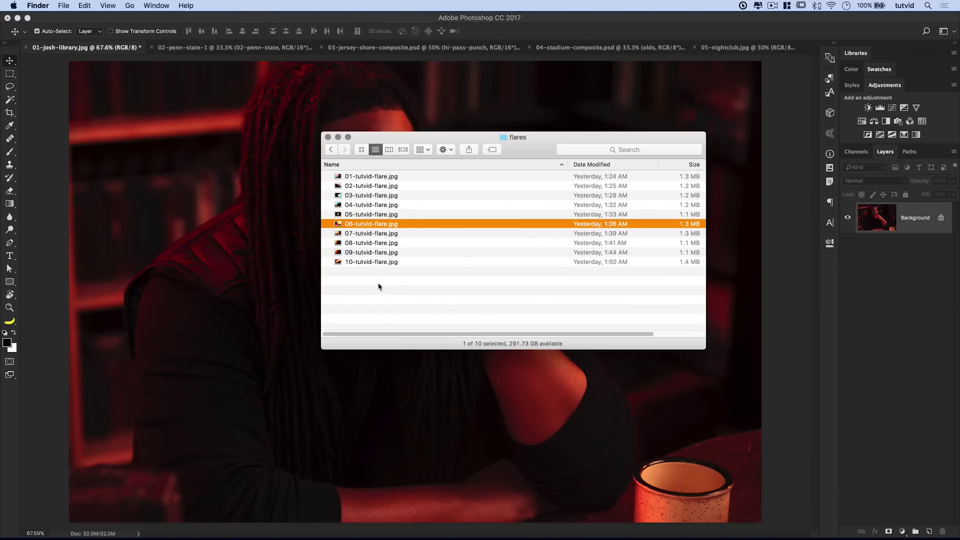
{"action": "left_click", "coordinate": [372, 262]}
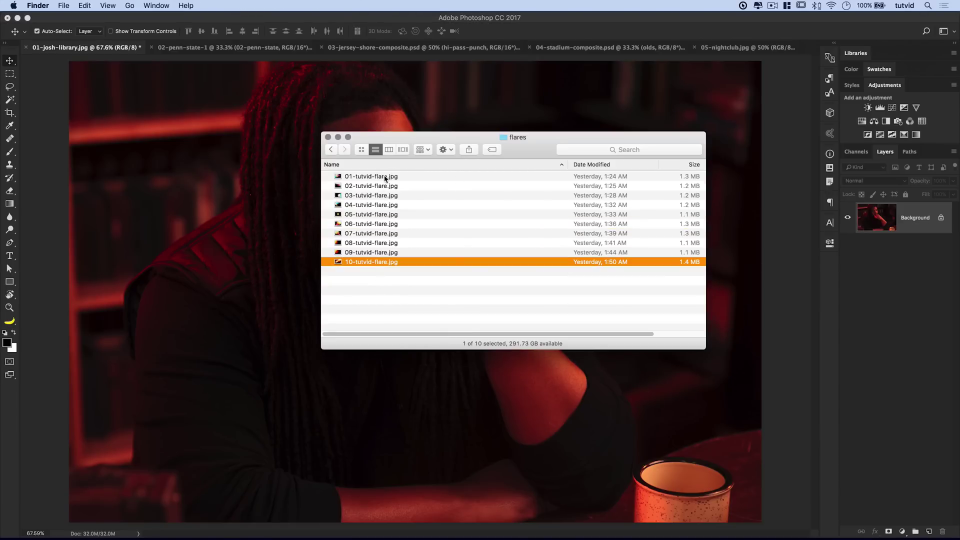
{"action": "left_click_drag", "start_coordinate": [516, 137], "coordinate": [631, 165]}
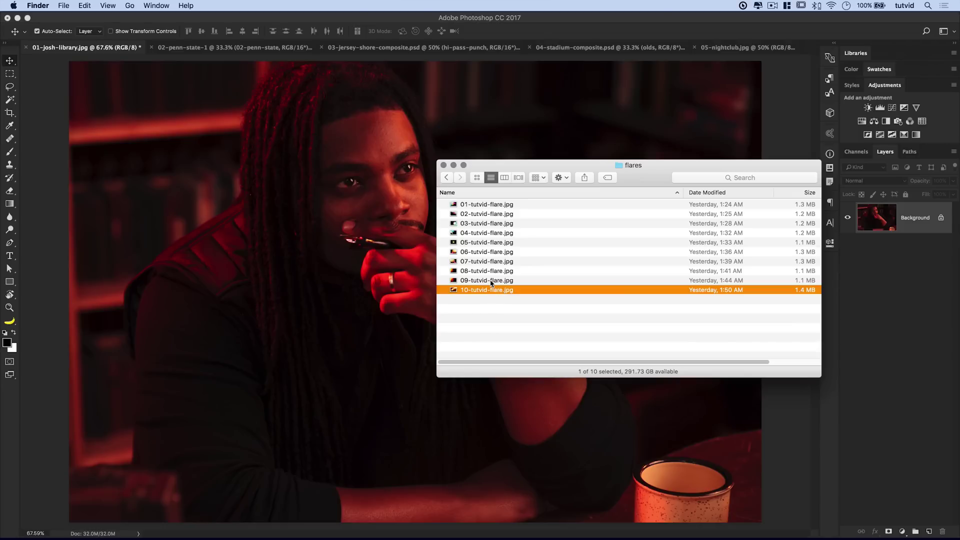
{"action": "left_click_drag", "start_coordinate": [493, 281], "coordinate": [321, 174]}
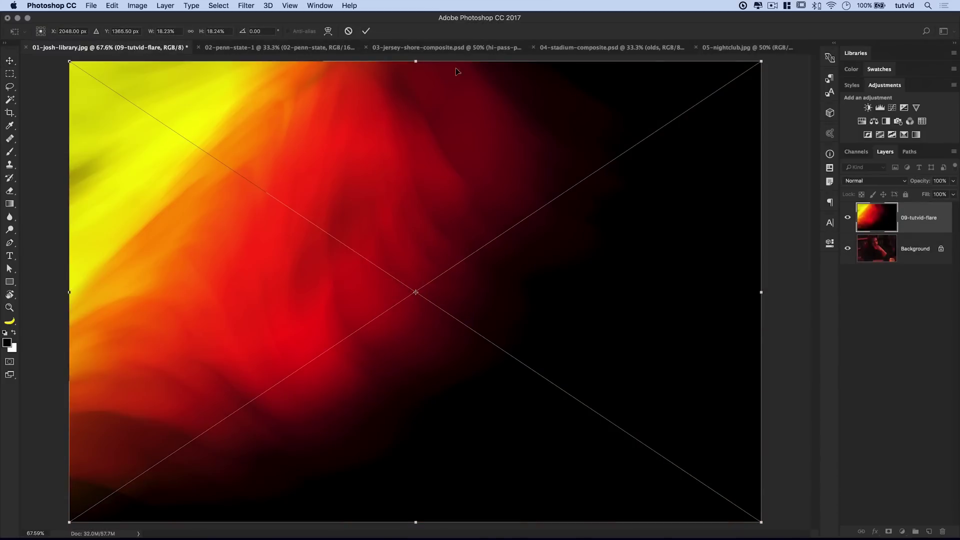
Commit the 09-tutvid-flare placement as a layer and zoom the view out to 50%
{"action": "left_click", "coordinate": [367, 31]}
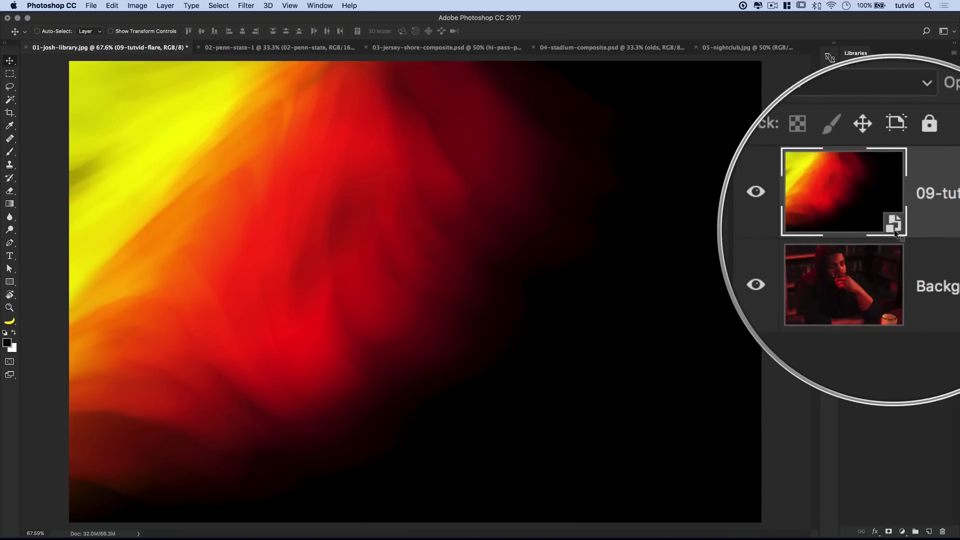
{"action": "key", "text": "super"}
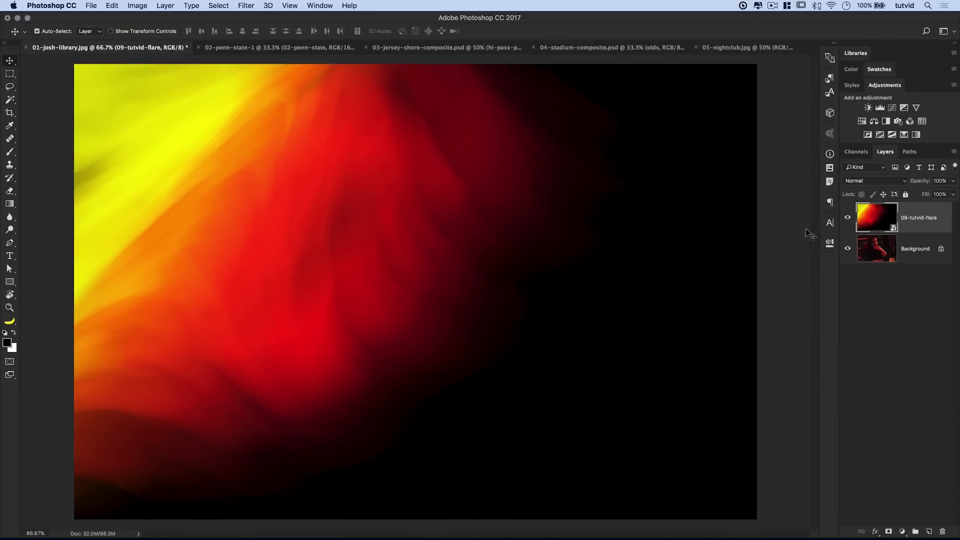
{"action": "key", "text": "super+minus"}
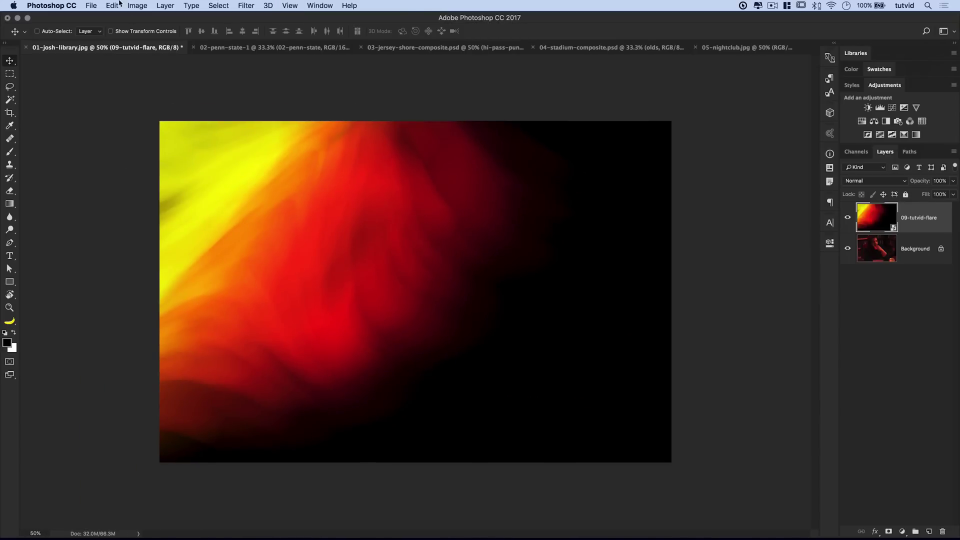
{"action": "left_click", "coordinate": [112, 6]}
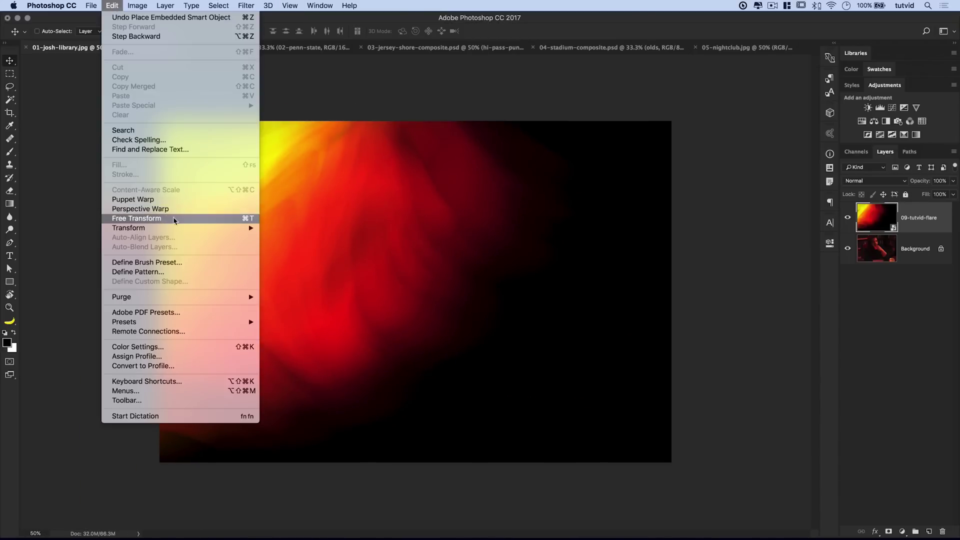
{"action": "left_click", "coordinate": [318, 270]}
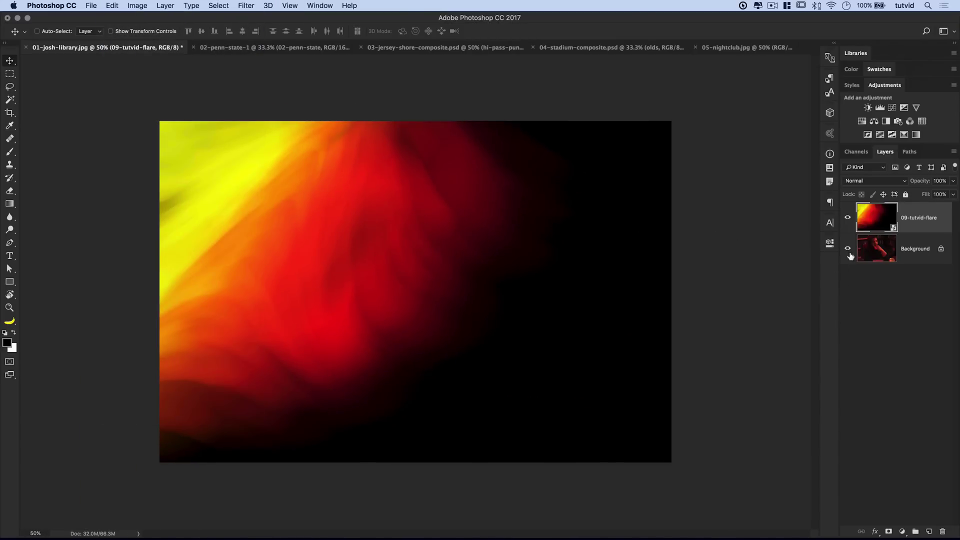
{"action": "left_click", "coordinate": [878, 183]}
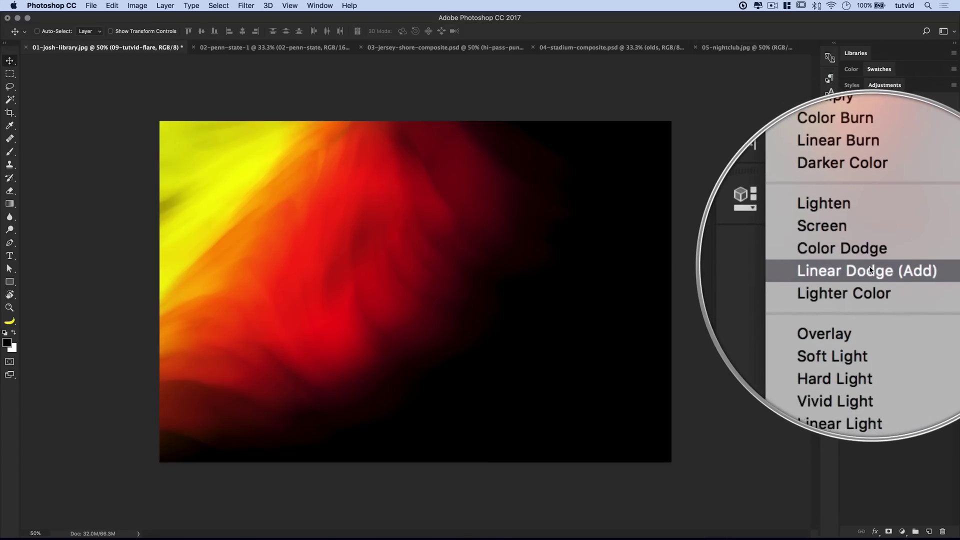
Set the flare layer to Screen blend mode at 73% fill and drag it up-left
{"action": "left_click", "coordinate": [870, 263]}
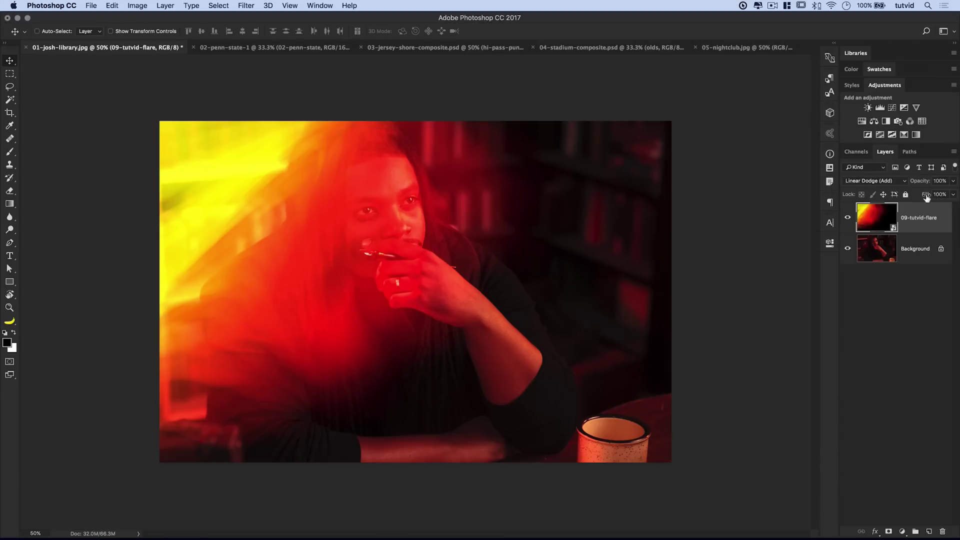
{"action": "left_click_drag", "start_coordinate": [927, 197], "coordinate": [950, 197]}
{"action": "left_click", "coordinate": [875, 181]}
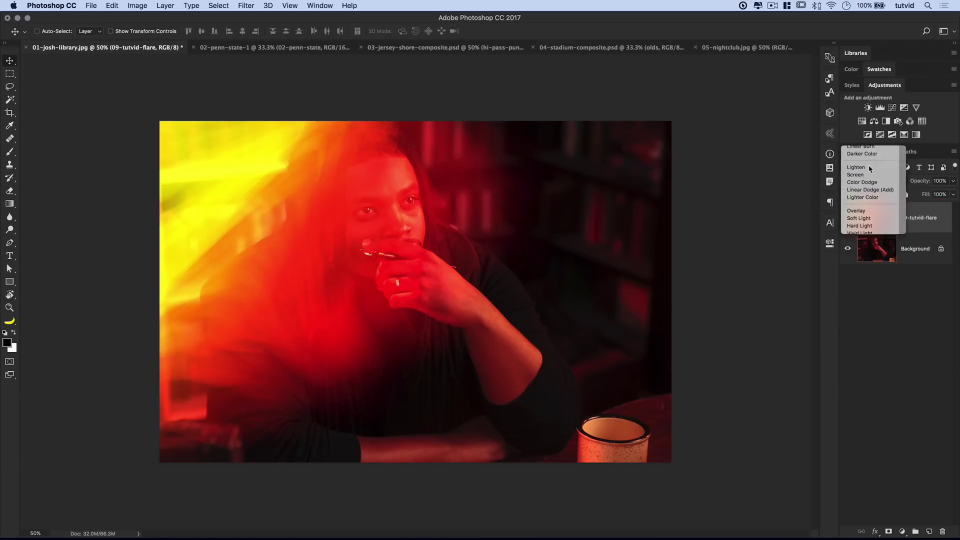
{"action": "left_click", "coordinate": [870, 167]}
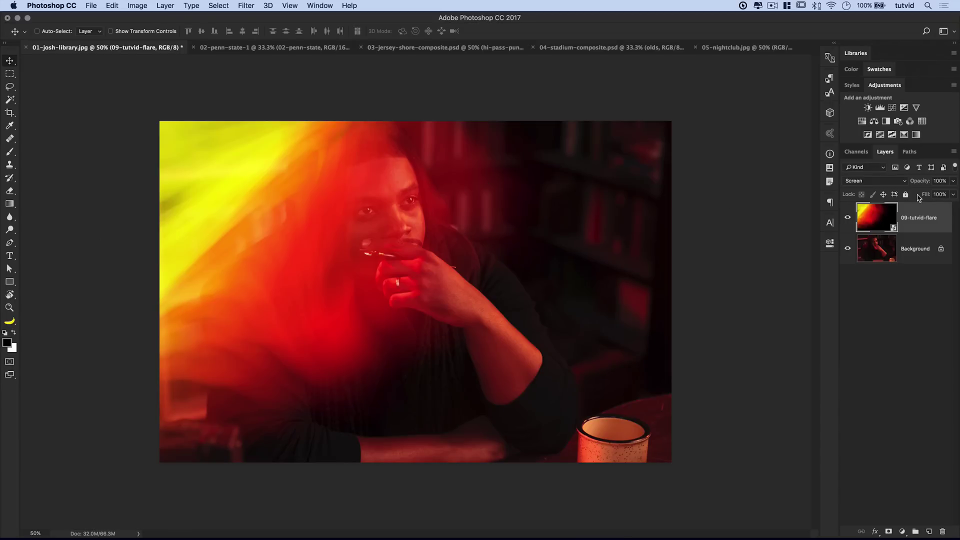
{"action": "mouse_move", "coordinate": [918, 198]}
{"action": "left_mouse_down"}
{"action": "mouse_move", "coordinate": [901, 196]}
{"action": "mouse_move", "coordinate": [909, 197]}
{"action": "left_mouse_up"}
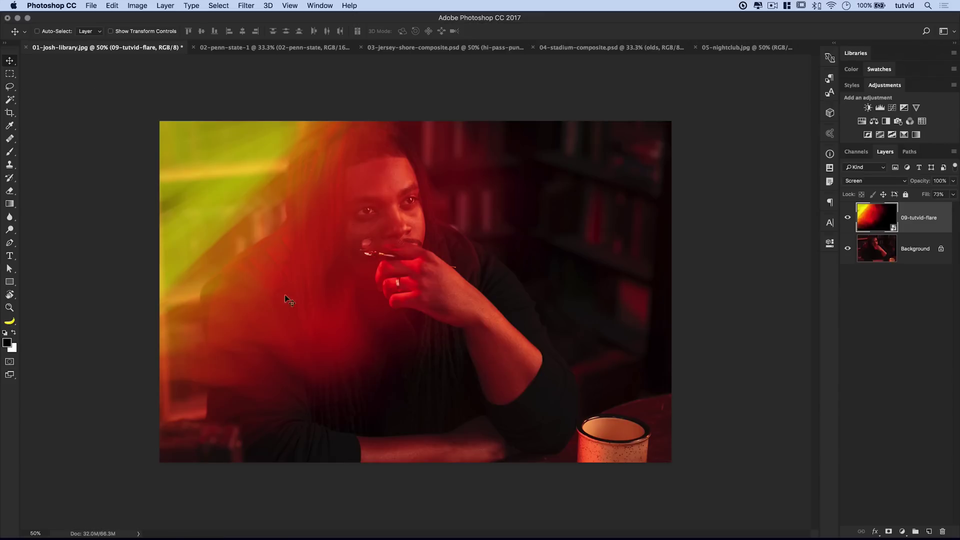
{"action": "left_click_drag", "start_coordinate": [371, 301], "coordinate": [179, 216]}
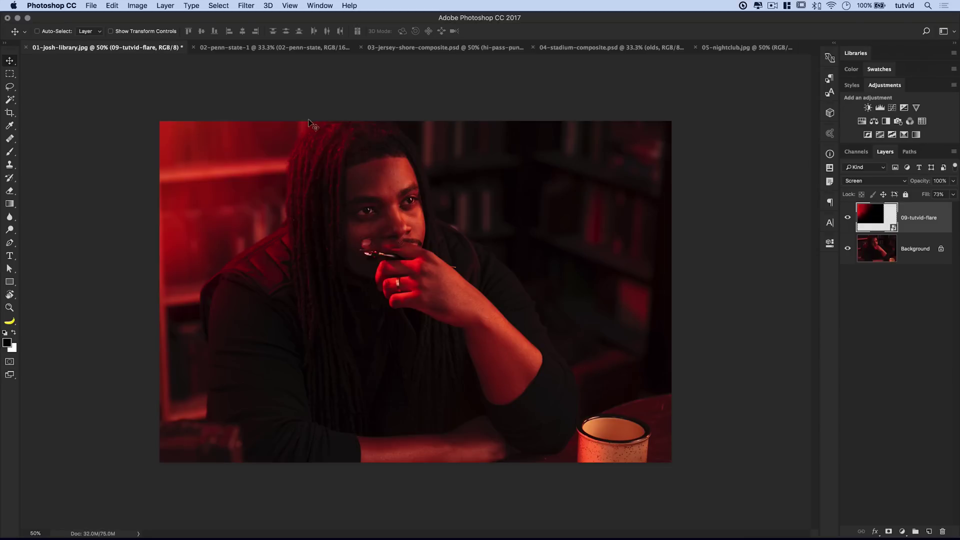
Toggle the flare layer's visibility to compare, then move it back over the portrait's top-left
{"action": "left_click", "coordinate": [848, 218]}
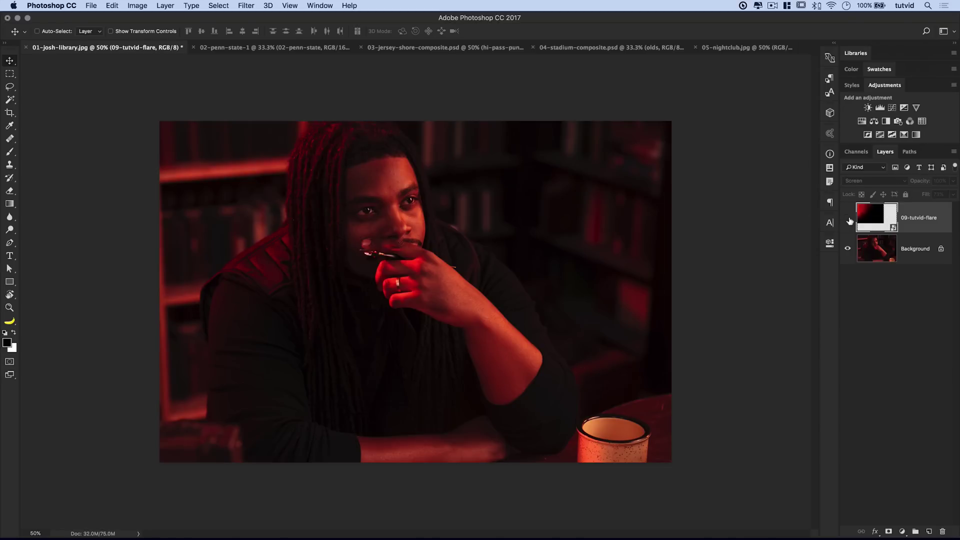
{"action": "left_click", "coordinate": [848, 218]}
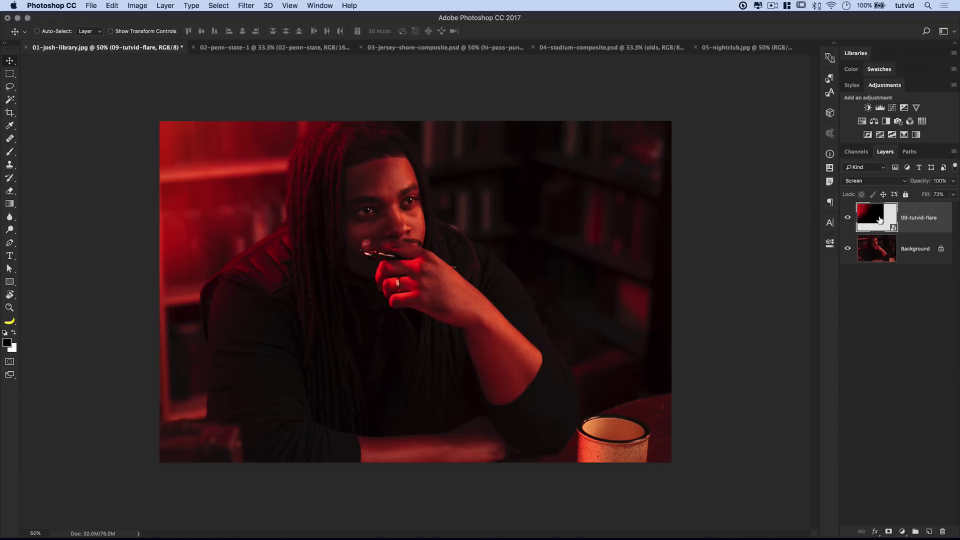
{"action": "left_click_drag", "start_coordinate": [221, 182], "coordinate": [353, 245]}
{"action": "left_click_drag", "start_coordinate": [325, 281], "coordinate": [347, 286]}
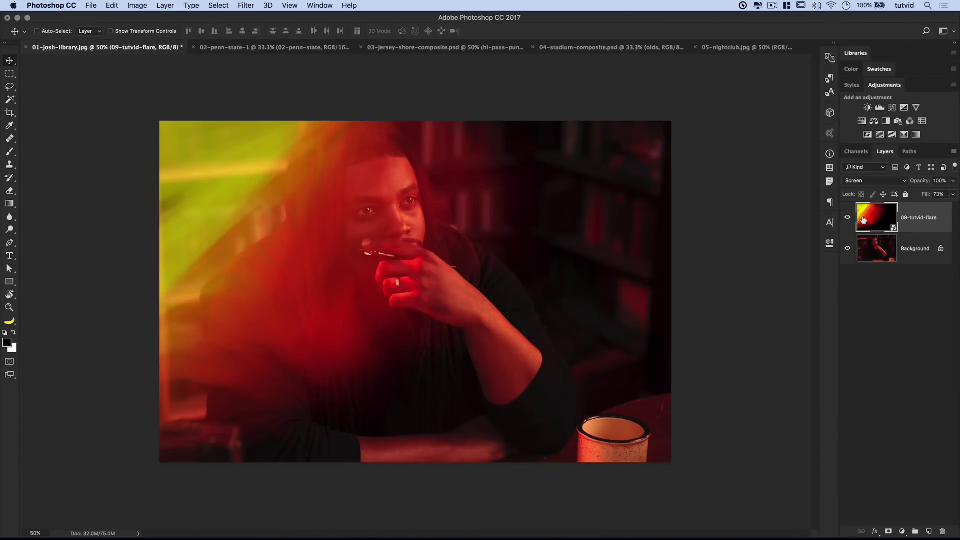
Clip a Hue/Saturation layer to the flare with hue -159, and set flare opacity to 56%
{"action": "left_click", "coordinate": [863, 121]}
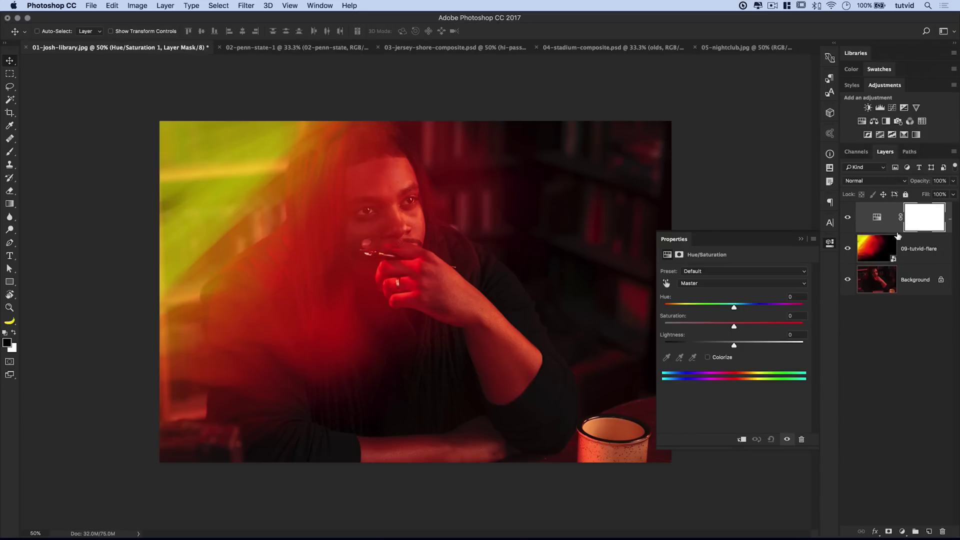
{"action": "key", "text": "super+alt"}
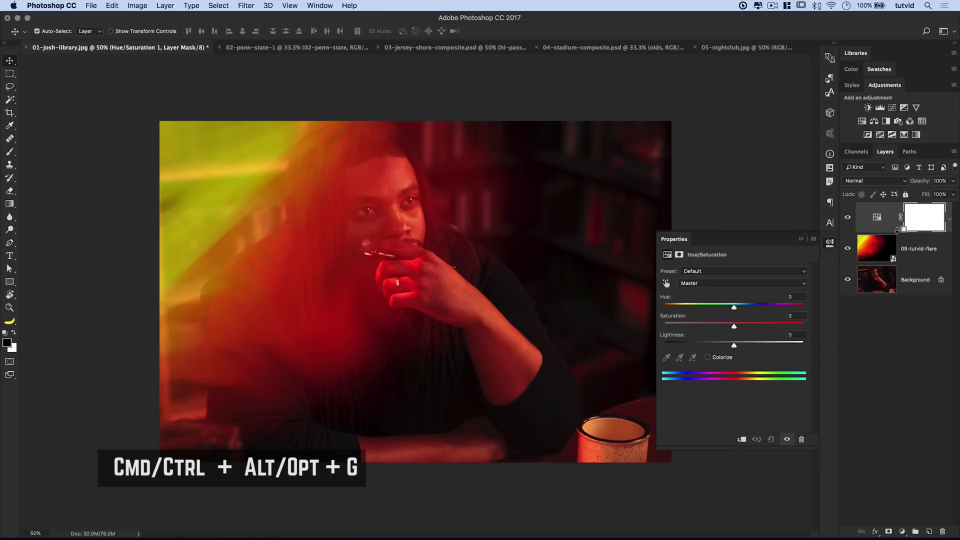
{"action": "key", "text": "super+alt+g"}
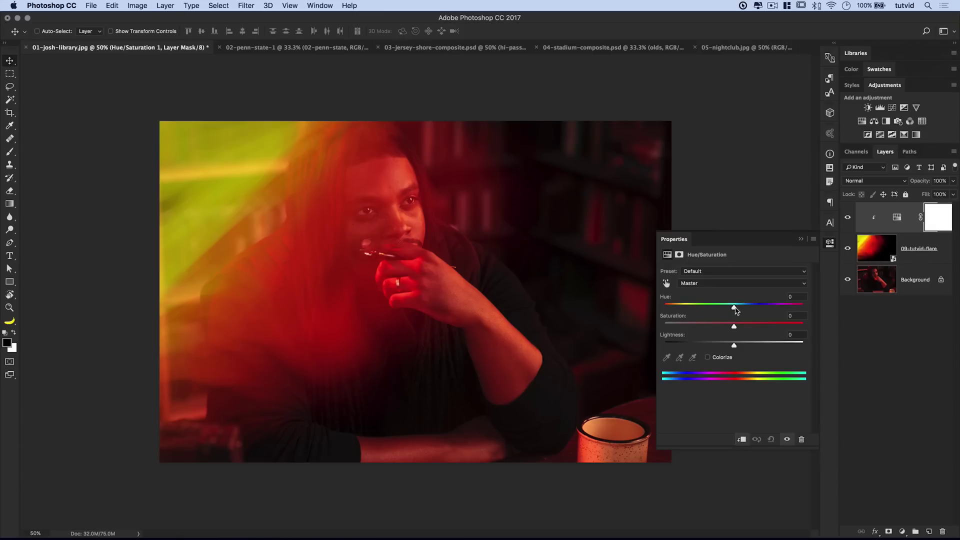
{"action": "left_click_drag", "start_coordinate": [735, 311], "coordinate": [787, 308]}
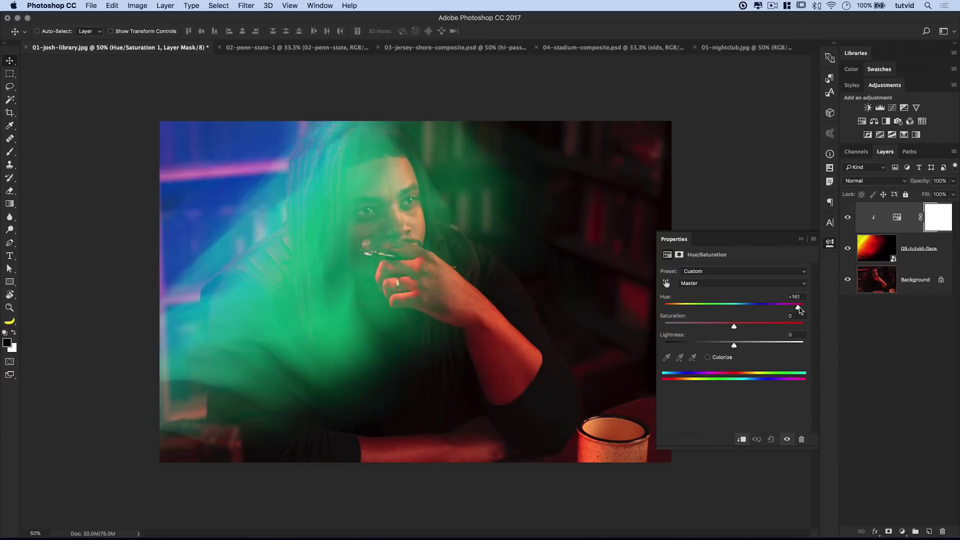
{"action": "left_click_drag", "start_coordinate": [799, 310], "coordinate": [670, 316]}
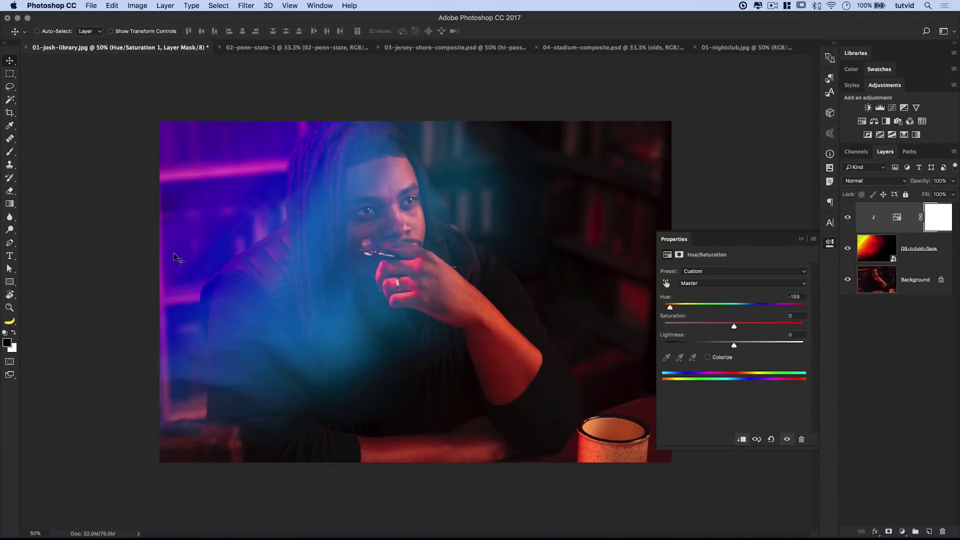
{"action": "left_click", "coordinate": [832, 245]}
{"action": "left_click", "coordinate": [893, 252]}
{"action": "left_click_drag", "start_coordinate": [930, 181], "coordinate": [908, 183]}
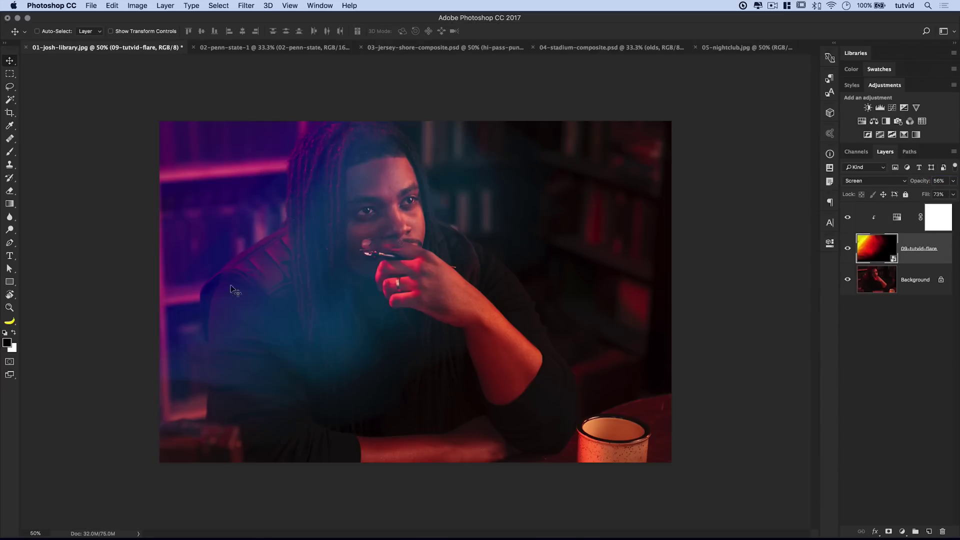
Move the blue flare into the upper-left corner, then switch to the 02-penn-state-1 document
{"action": "left_click_drag", "start_coordinate": [231, 286], "coordinate": [213, 211]}
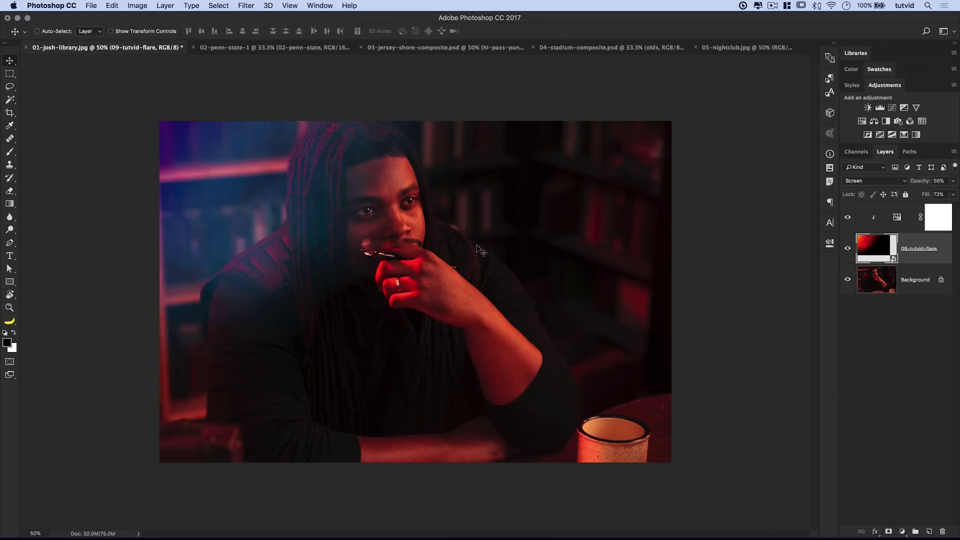
{"action": "key", "text": "super+Tab"}
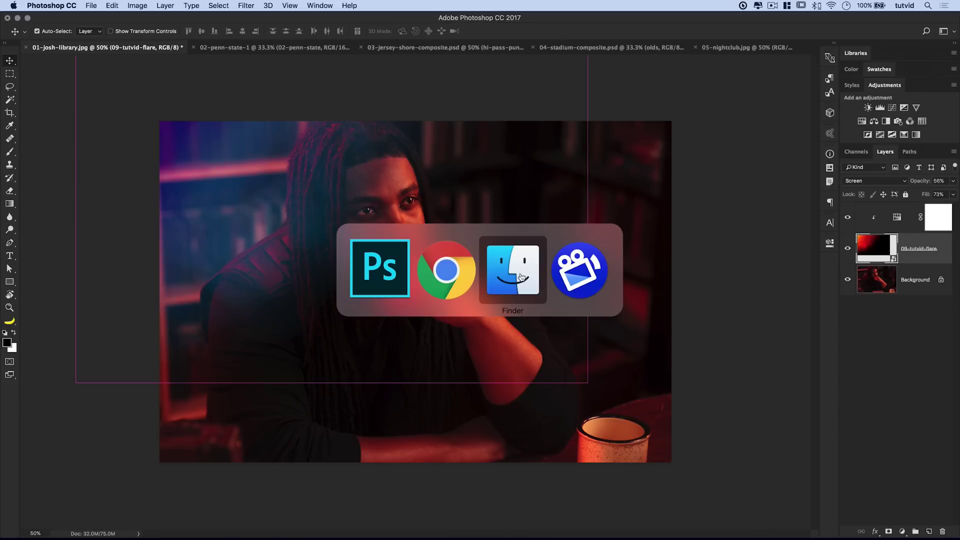
{"action": "left_click", "coordinate": [508, 266]}
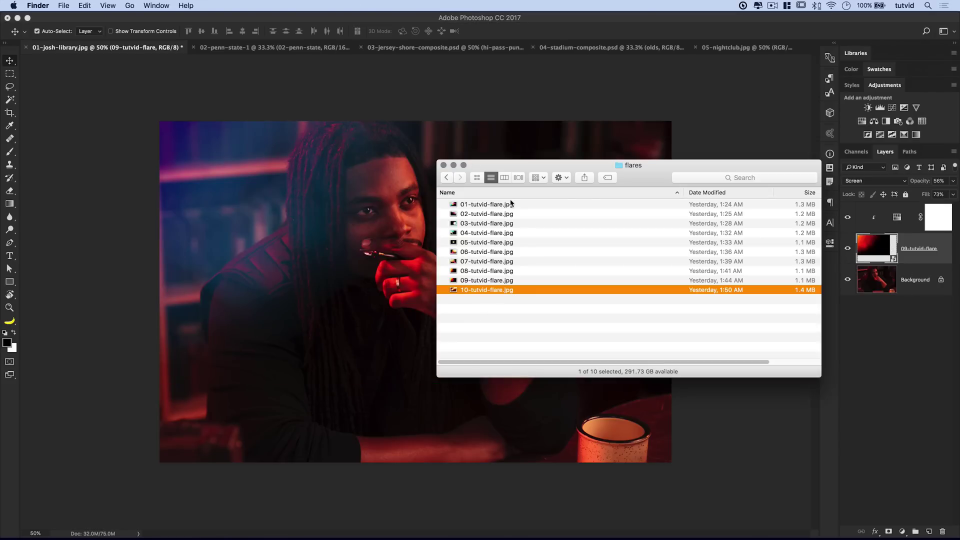
{"action": "left_click", "coordinate": [315, 280]}
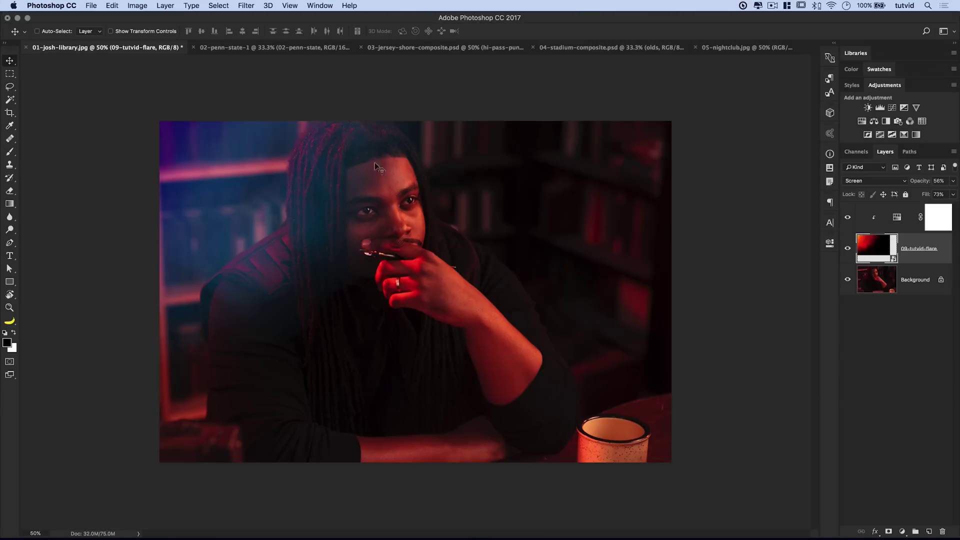
{"action": "left_click", "coordinate": [243, 51]}
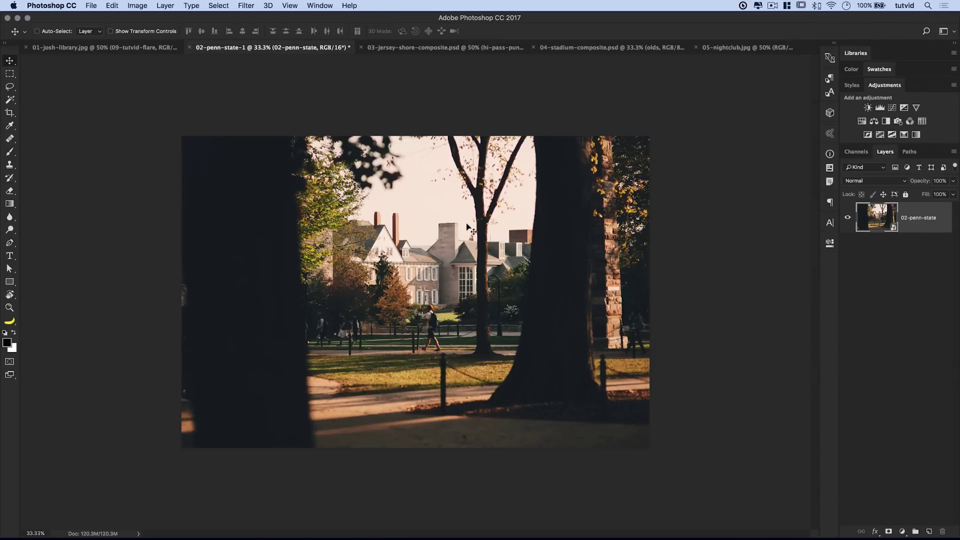
Run Filter > Camera Raw Filter on the 02-penn-state layer and select the Adjustment Brush
{"action": "left_click", "coordinate": [253, 6]}
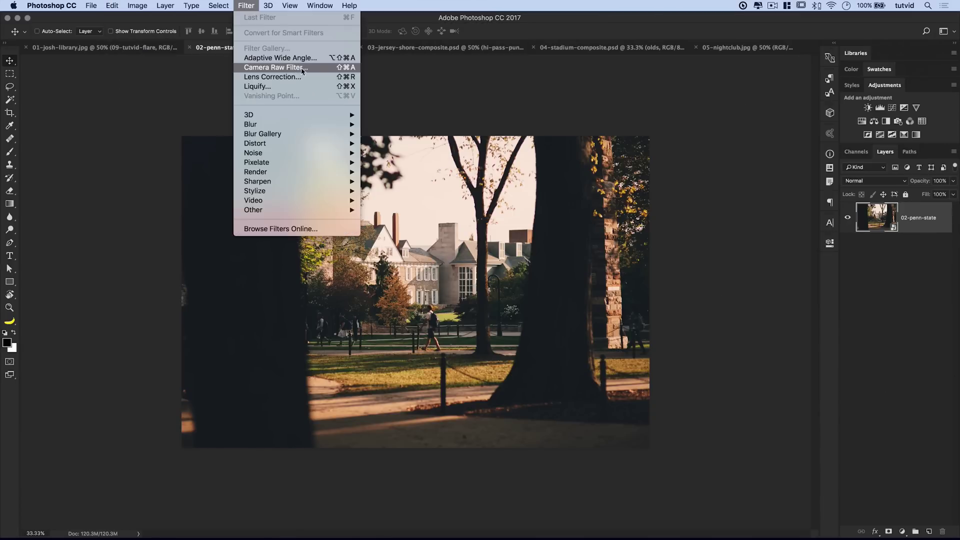
{"action": "left_click", "coordinate": [883, 222]}
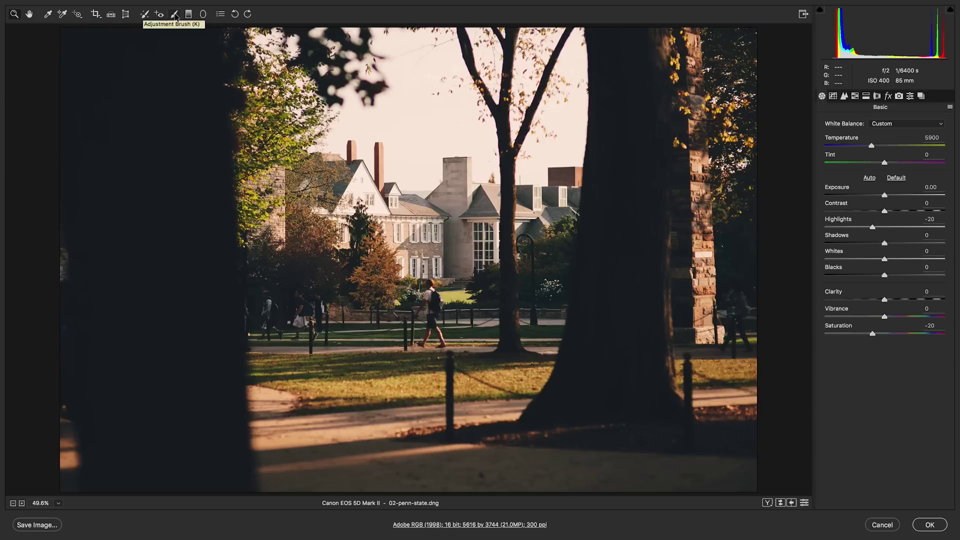
{"action": "left_click", "coordinate": [174, 14]}
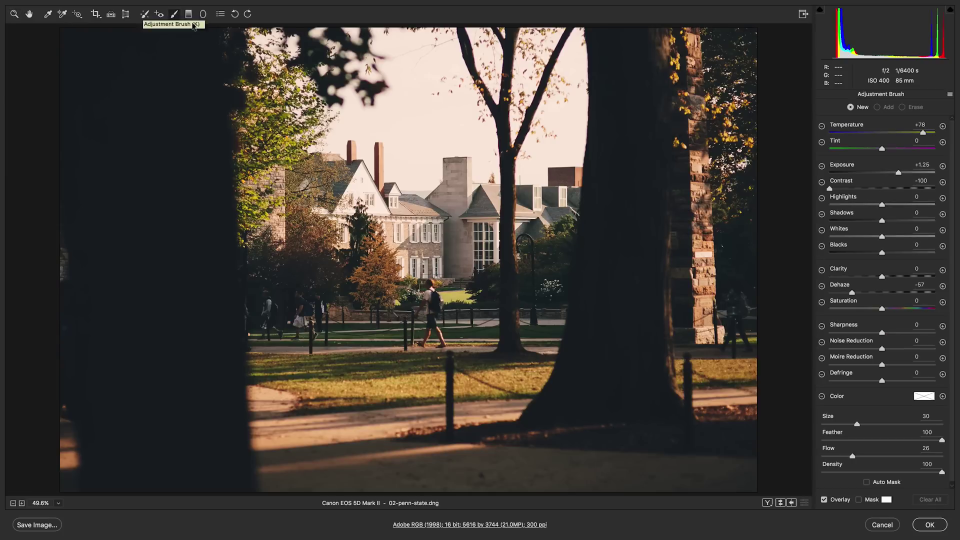
Reset the brush, set Exposure +2.00, Contrast -100, Dehaze -54, and paint the sky behind the tree
{"action": "left_click", "coordinate": [948, 95]}
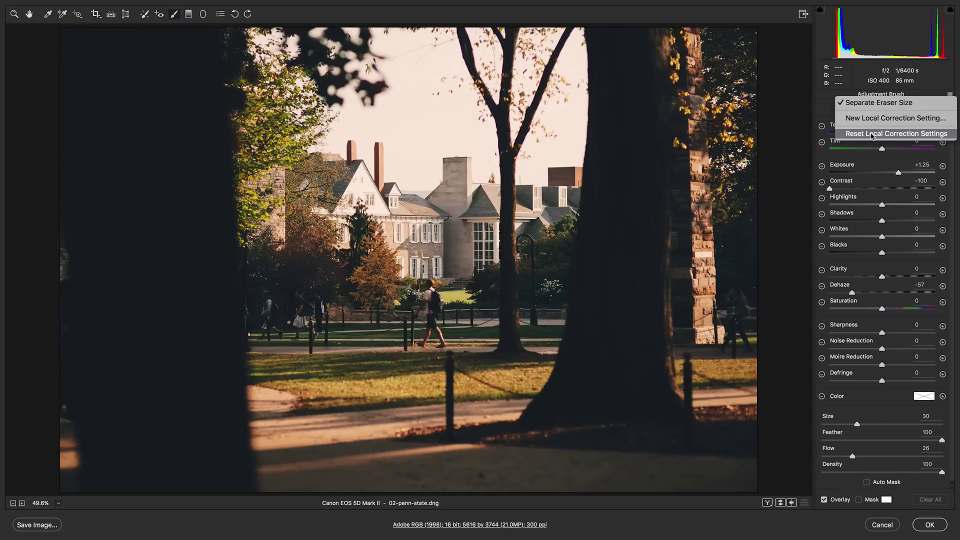
{"action": "left_click", "coordinate": [872, 134]}
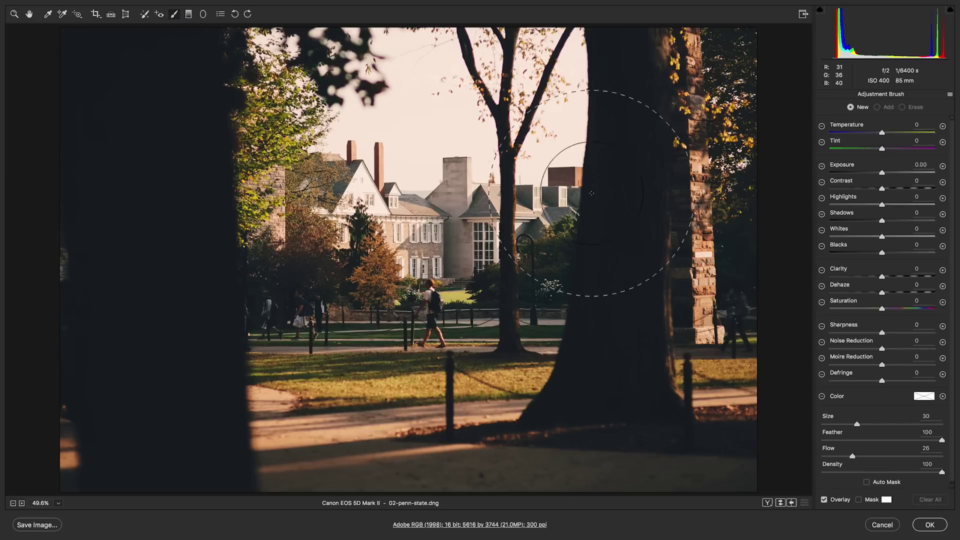
{"action": "left_click_drag", "start_coordinate": [885, 174], "coordinate": [904, 178]}
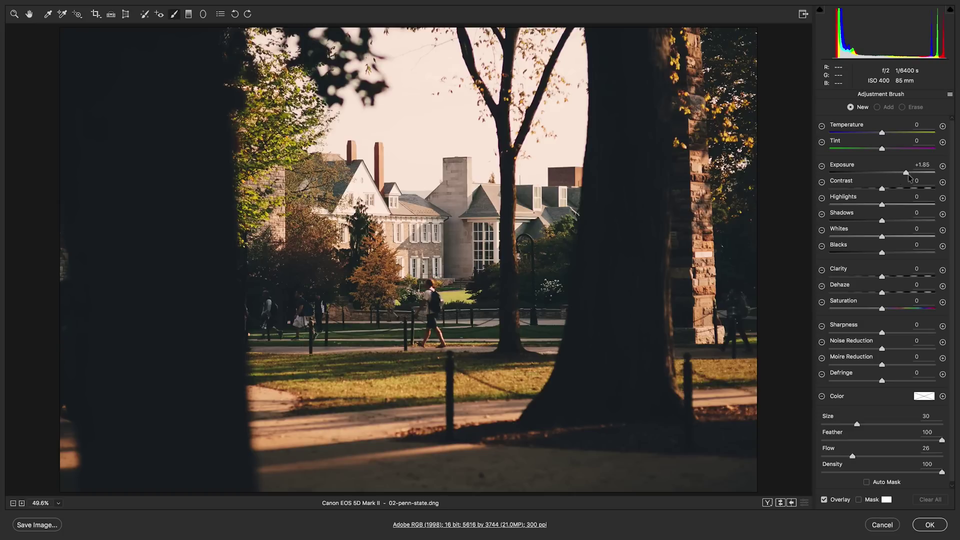
{"action": "left_click_drag", "start_coordinate": [911, 177], "coordinate": [911, 178]}
{"action": "left_click_drag", "start_coordinate": [883, 189], "coordinate": [825, 190]}
{"action": "left_click_drag", "start_coordinate": [882, 294], "coordinate": [854, 295]}
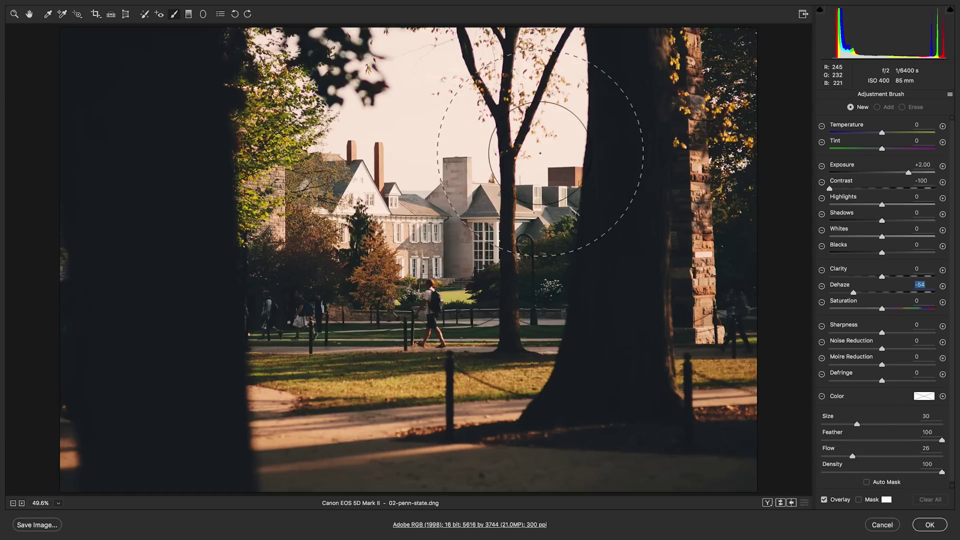
{"action": "left_click_drag", "start_coordinate": [562, 160], "coordinate": [547, 155]}
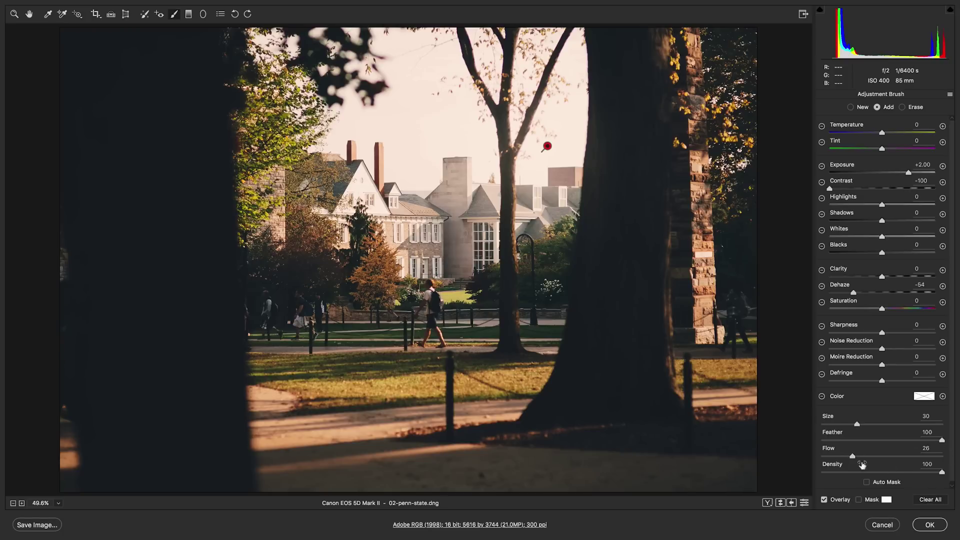
Set the brush flow to 31, test a stroke, then delete the sky brightening adjustment
{"action": "mouse_move", "coordinate": [868, 457]}
{"action": "left_mouse_down"}
{"action": "mouse_move", "coordinate": [898, 457]}
{"action": "mouse_move", "coordinate": [869, 456]}
{"action": "left_mouse_up"}
{"action": "mouse_move", "coordinate": [568, 150]}
{"action": "left_mouse_down"}
{"action": "mouse_move", "coordinate": [555, 140]}
{"action": "mouse_move", "coordinate": [557, 150]}
{"action": "left_mouse_up"}
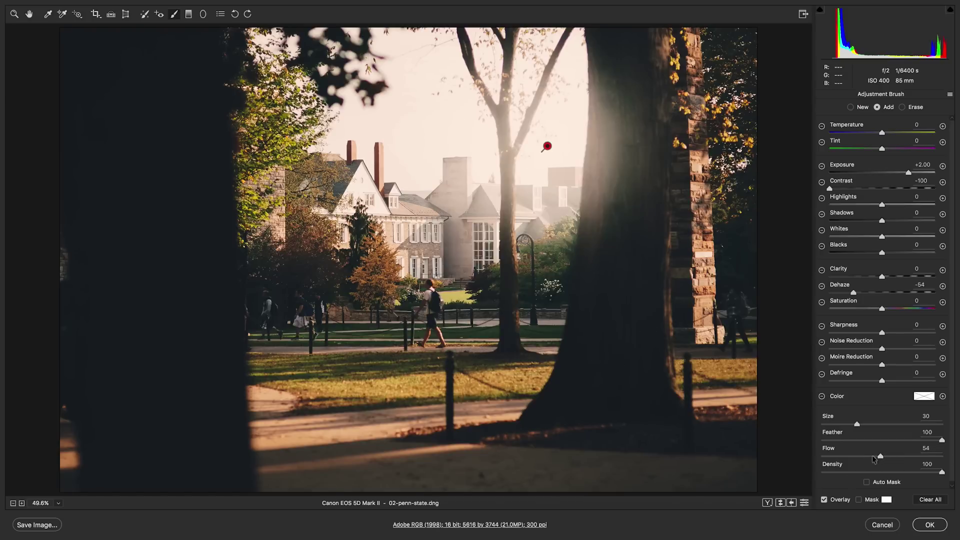
{"action": "left_click_drag", "start_coordinate": [874, 459], "coordinate": [855, 457]}
{"action": "left_click", "coordinate": [858, 457]}
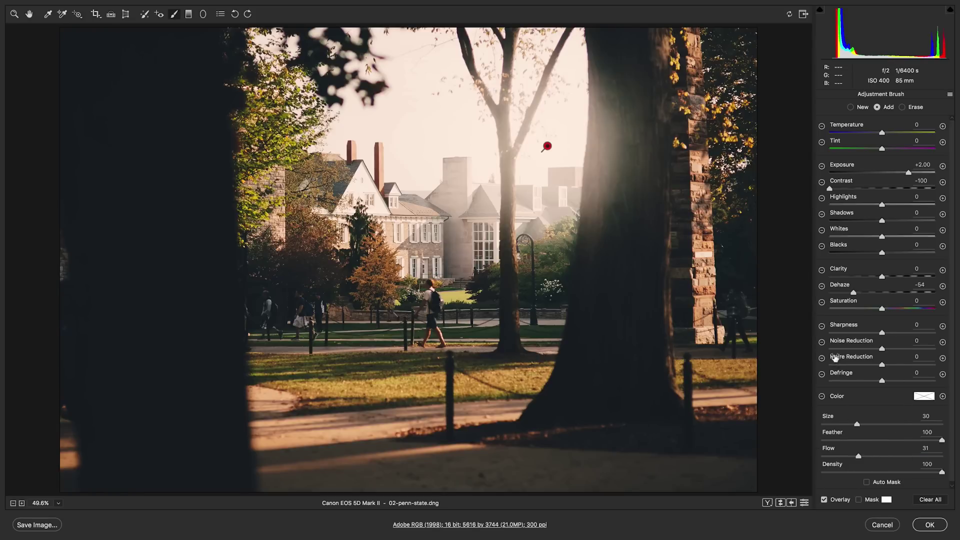
{"action": "key", "text": "Delete"}
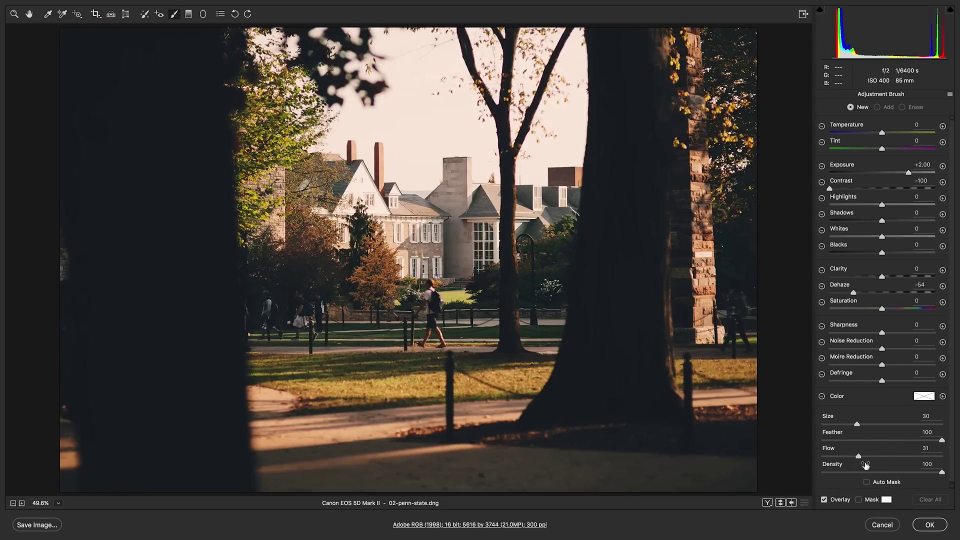
{"action": "scroll", "coordinate": [873, 461], "scroll_direction": "down", "scroll_amount": 1}
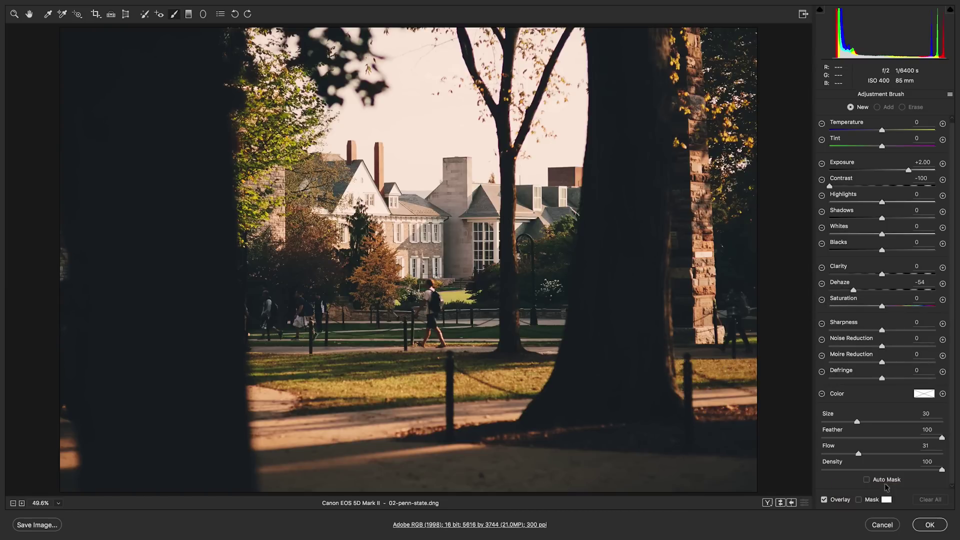
{"action": "key", "text": "bracketright"}
{"action": "key", "text": "bracketright"}
{"action": "key", "text": "bracketright"}
{"action": "key", "text": "bracketright"}
Paint over the stone pillar with Temperature +57, Tint +29, Exposure +0.80 and an orange colour
{"action": "mouse_move", "coordinate": [707, 120]}
{"action": "left_mouse_down"}
{"action": "mouse_move", "coordinate": [720, 120]}
{"action": "mouse_move", "coordinate": [750, 48]}
{"action": "left_mouse_up"}
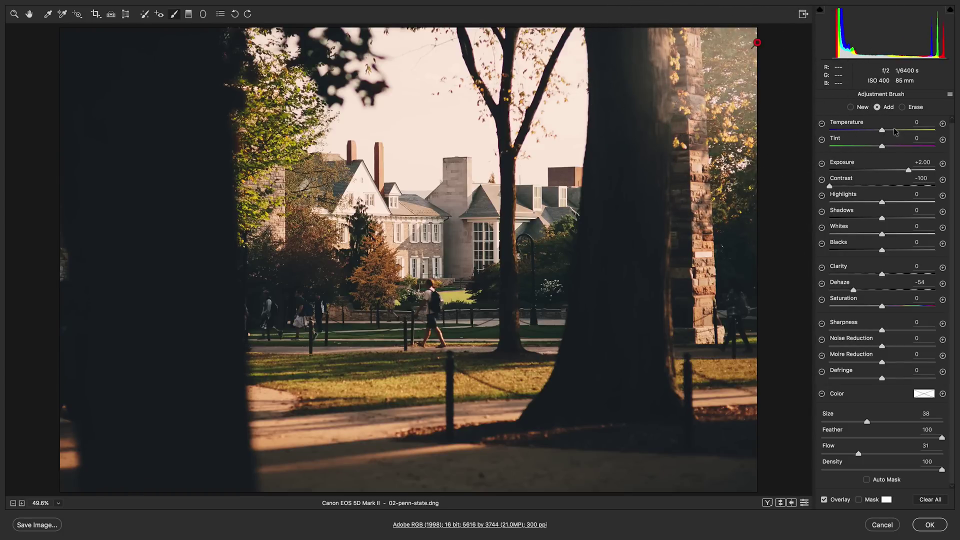
{"action": "left_click_drag", "start_coordinate": [895, 131], "coordinate": [934, 131]}
{"action": "left_click_drag", "start_coordinate": [882, 146], "coordinate": [907, 149]}
{"action": "left_click", "coordinate": [925, 394]}
{"action": "left_click_drag", "start_coordinate": [393, 172], "coordinate": [386, 177]}
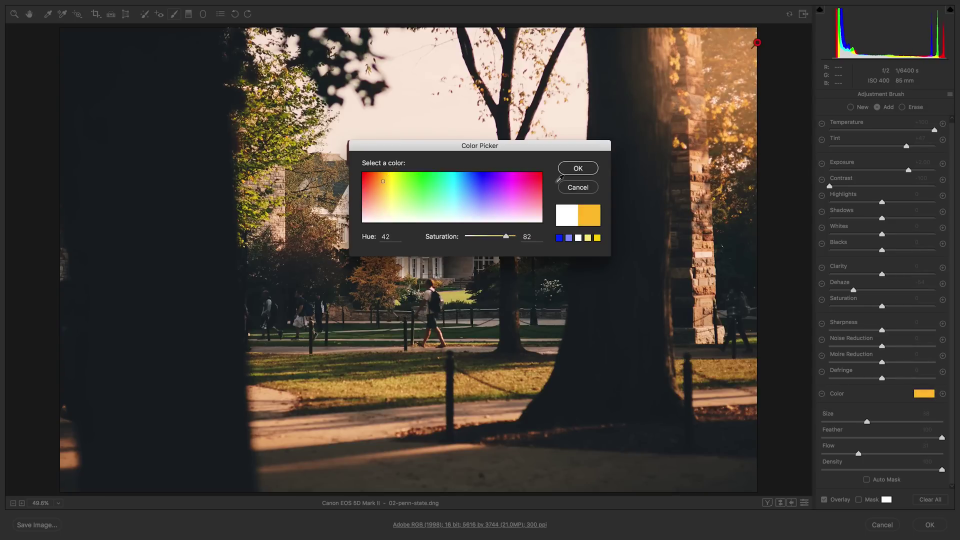
{"action": "left_click", "coordinate": [578, 169]}
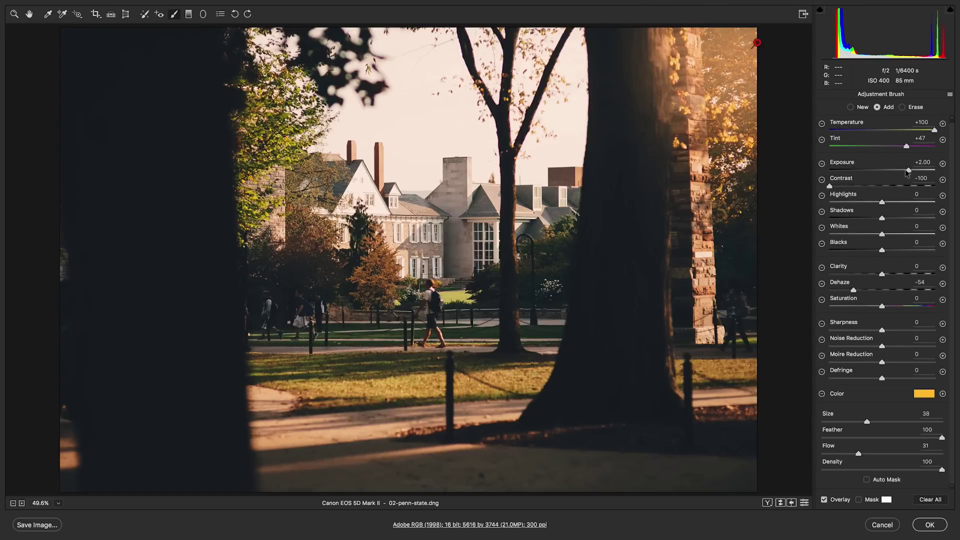
{"action": "left_click_drag", "start_coordinate": [908, 171], "coordinate": [904, 172]}
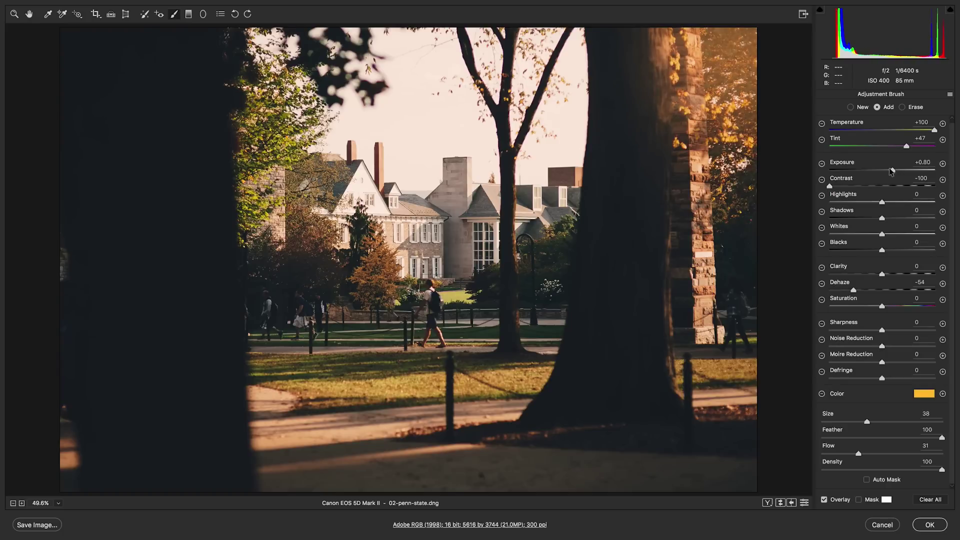
{"action": "left_click", "coordinate": [923, 162]}
{"action": "mouse_move", "coordinate": [907, 147]}
{"action": "left_mouse_down"}
{"action": "mouse_move", "coordinate": [898, 147]}
{"action": "mouse_move", "coordinate": [913, 133]}
{"action": "left_mouse_up"}
Switch to a pale orange colour, paint the glow over pillar, foliage and house, and apply
{"action": "left_click", "coordinate": [923, 395]}
{"action": "left_click_drag", "start_coordinate": [502, 240], "coordinate": [493, 239]}
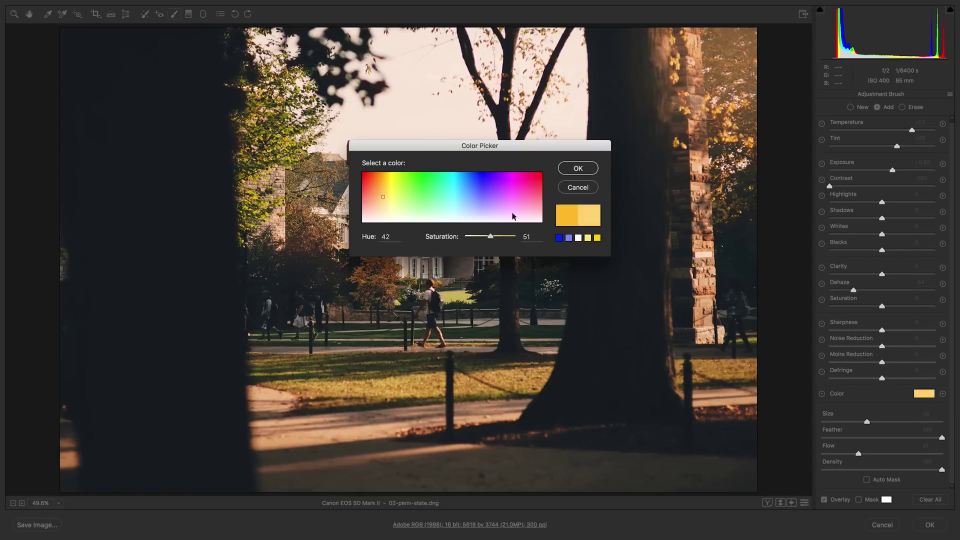
{"action": "left_click", "coordinate": [575, 168]}
{"action": "mouse_move", "coordinate": [712, 56]}
{"action": "left_mouse_down"}
{"action": "mouse_move", "coordinate": [713, 75]}
{"action": "mouse_move", "coordinate": [719, 46]}
{"action": "mouse_move", "coordinate": [711, 50]}
{"action": "left_mouse_up"}
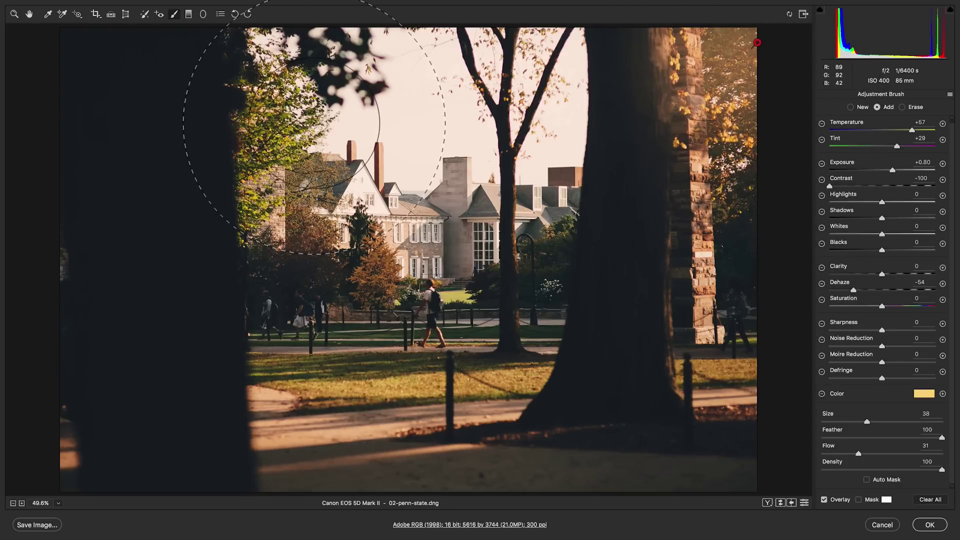
{"action": "left_click_drag", "start_coordinate": [317, 120], "coordinate": [355, 150]}
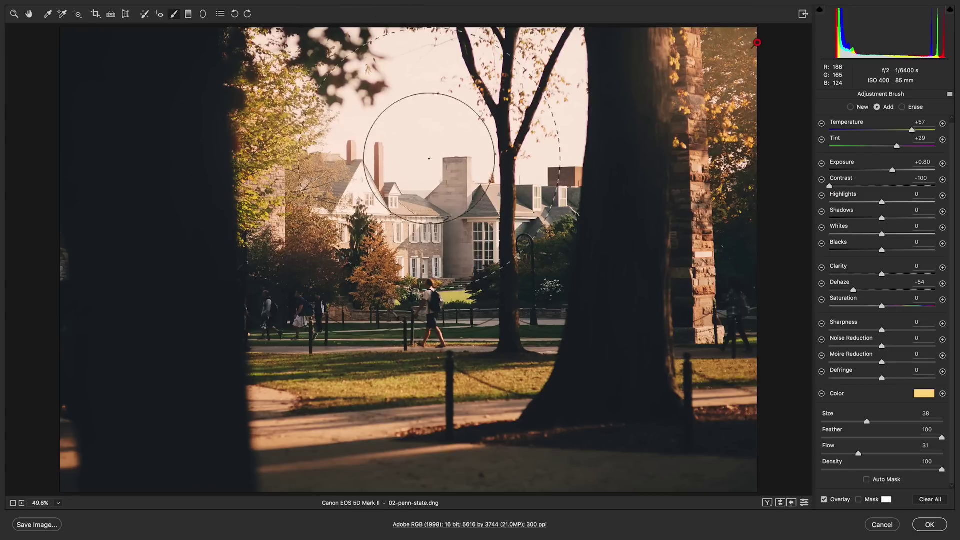
{"action": "key", "text": "bracketleft"}
{"action": "key", "text": "bracketleft"}
{"action": "key", "text": "bracketleft"}
{"action": "key", "text": "bracketleft"}
{"action": "key", "text": "bracketleft"}
{"action": "key", "text": "bracketleft"}
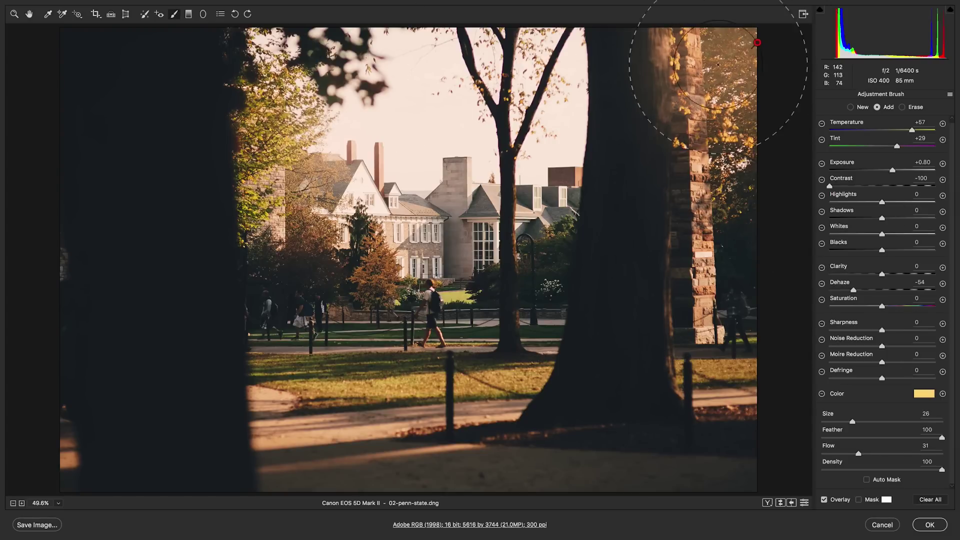
{"action": "left_click", "coordinate": [931, 525]}
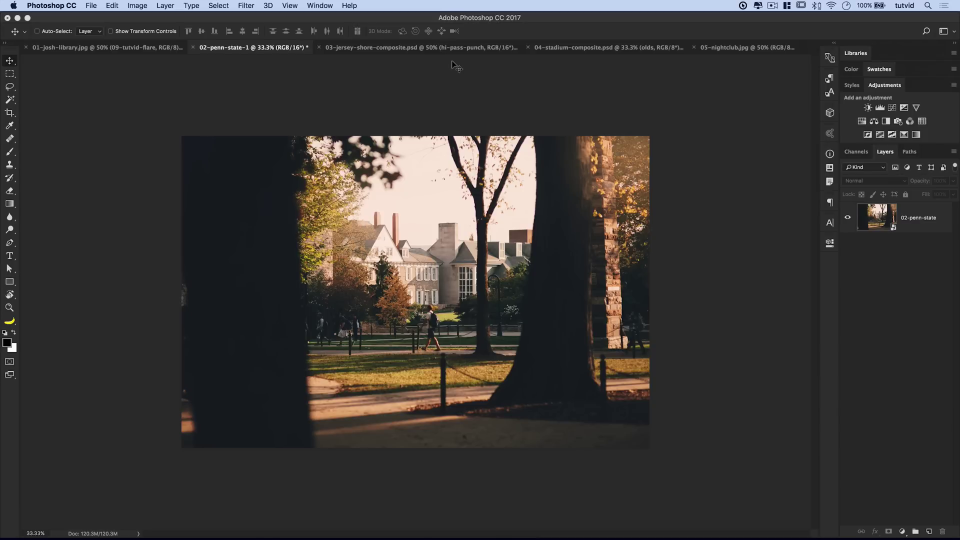
Return to the 03-jersey-shore-composite.psd document after the smart object finishes placing
{"action": "left_click", "coordinate": [474, 47]}
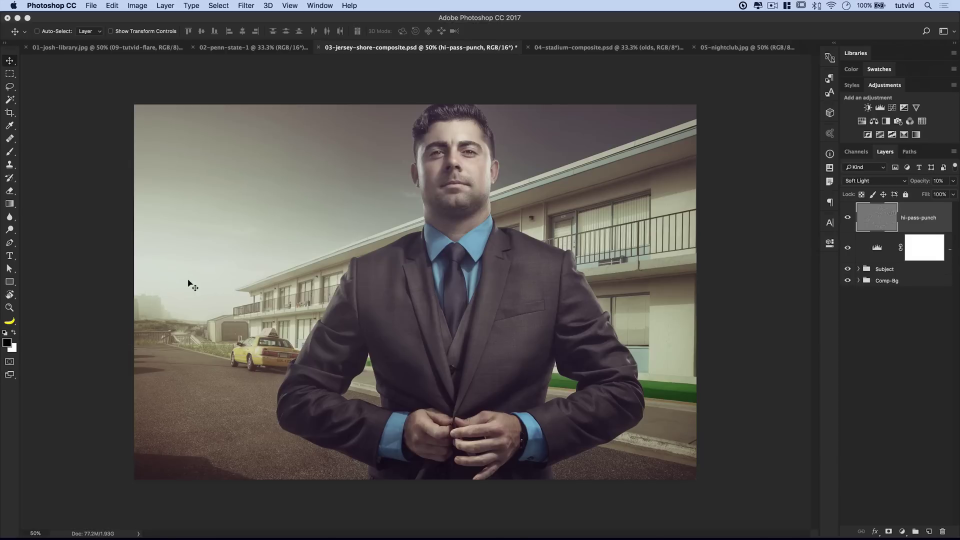
Expand the Comp-Bg group and add an empty Layer 5 above Selective Color 1
{"action": "left_click", "coordinate": [859, 281]}
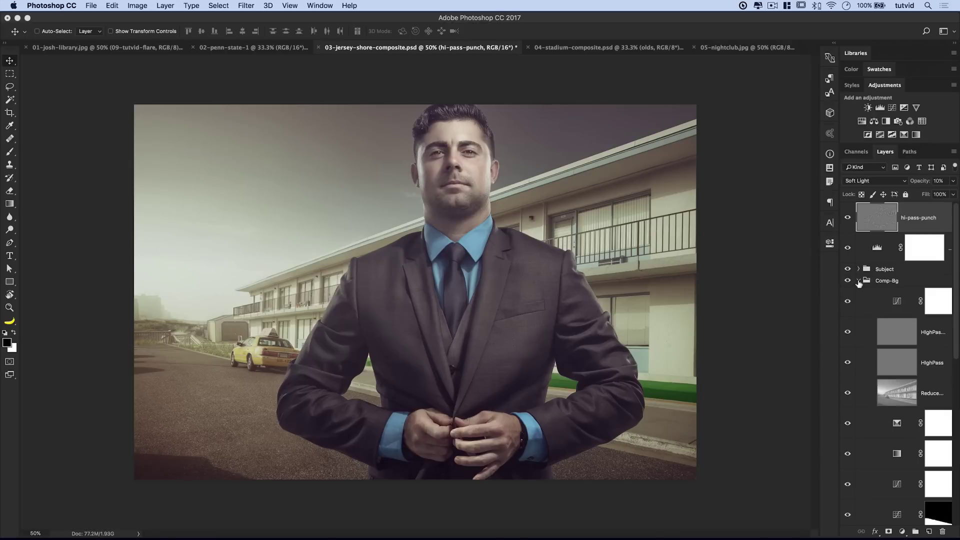
{"action": "scroll", "coordinate": [899, 338], "scroll_direction": "down", "scroll_amount": 3}
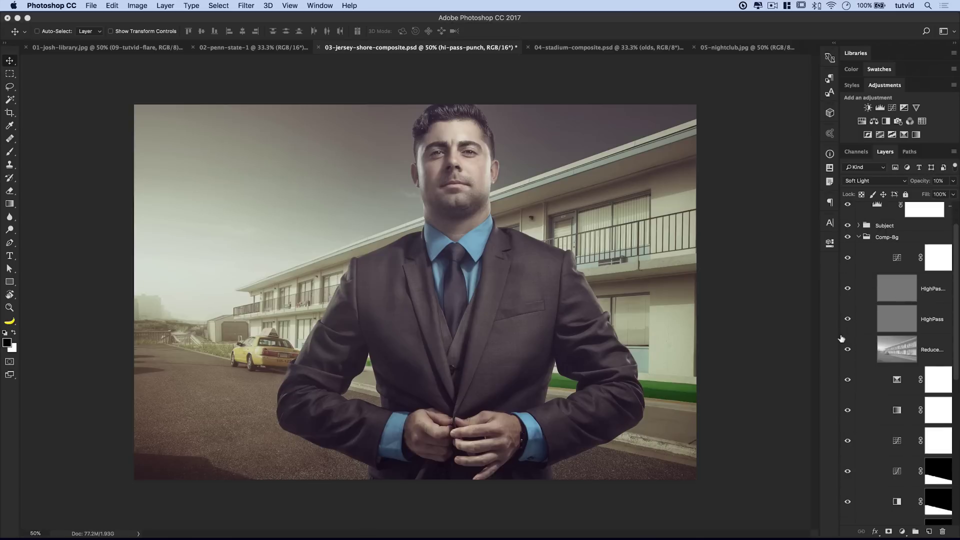
{"action": "scroll", "coordinate": [889, 360], "scroll_direction": "down", "scroll_amount": 3}
{"action": "left_click", "coordinate": [899, 290]}
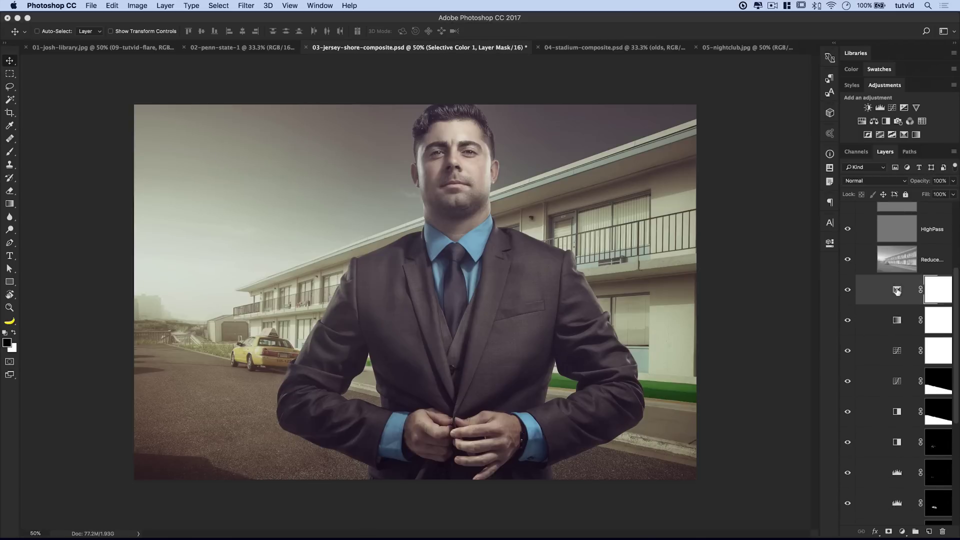
{"action": "scroll", "coordinate": [898, 291], "scroll_direction": "down", "scroll_amount": 2}
{"action": "scroll", "coordinate": [897, 293], "scroll_direction": "up", "scroll_amount": 6}
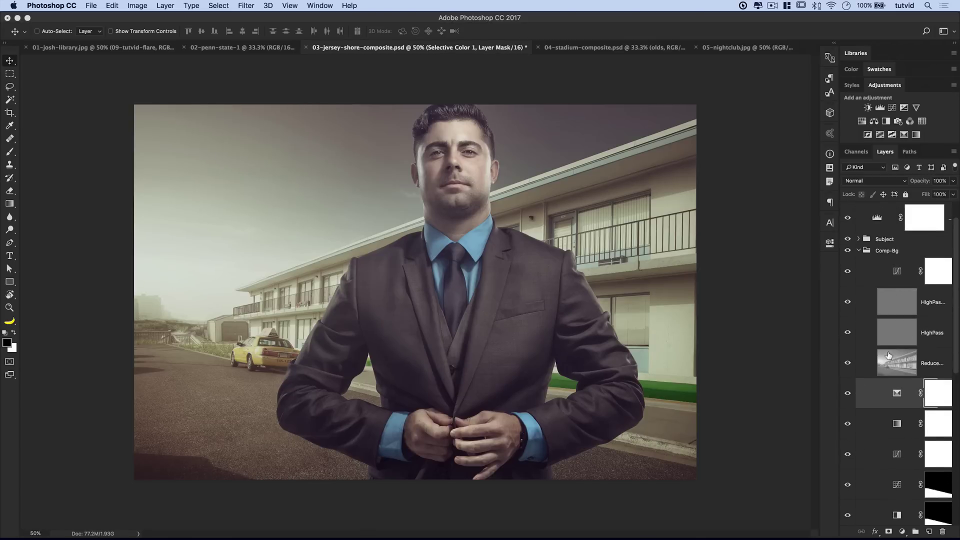
{"action": "left_click", "coordinate": [929, 531]}
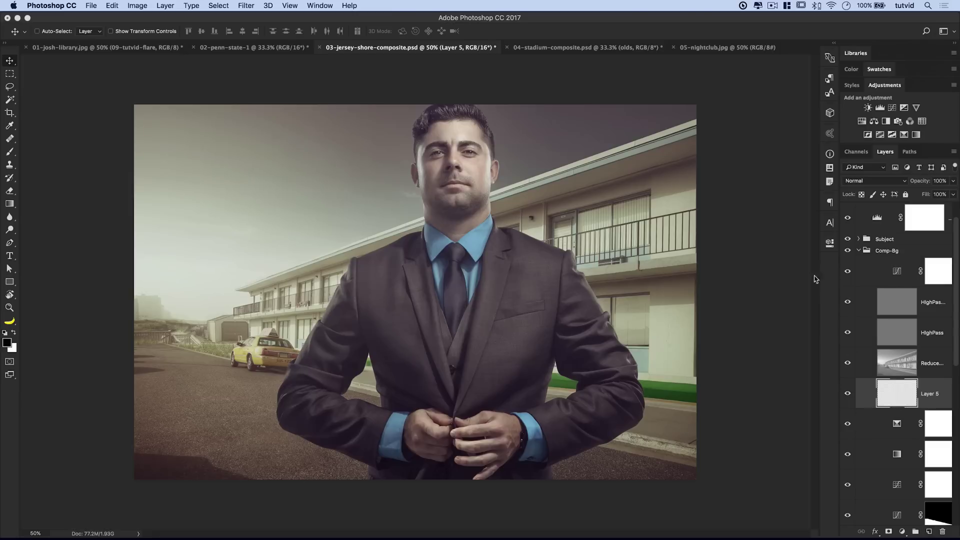
Rename Layer 5 to Flare
{"action": "left_click_drag", "start_coordinate": [838, 275], "coordinate": [784, 275]}
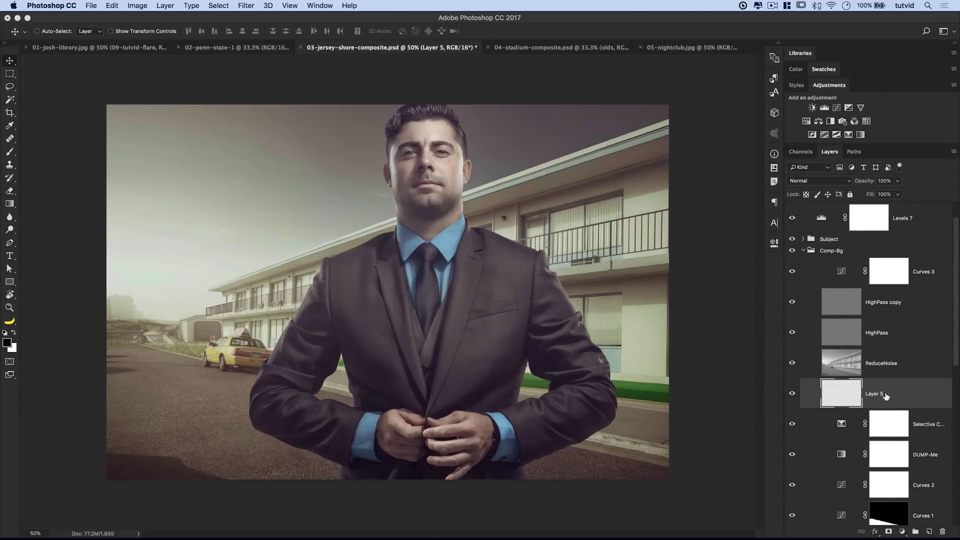
{"action": "double_click", "coordinate": [875, 394]}
{"action": "type", "text": "Flare"}
{"action": "key", "text": "Return"}
Set up a soft round brush at 1000 px size and 0% hardness
{"action": "key", "text": "b"}
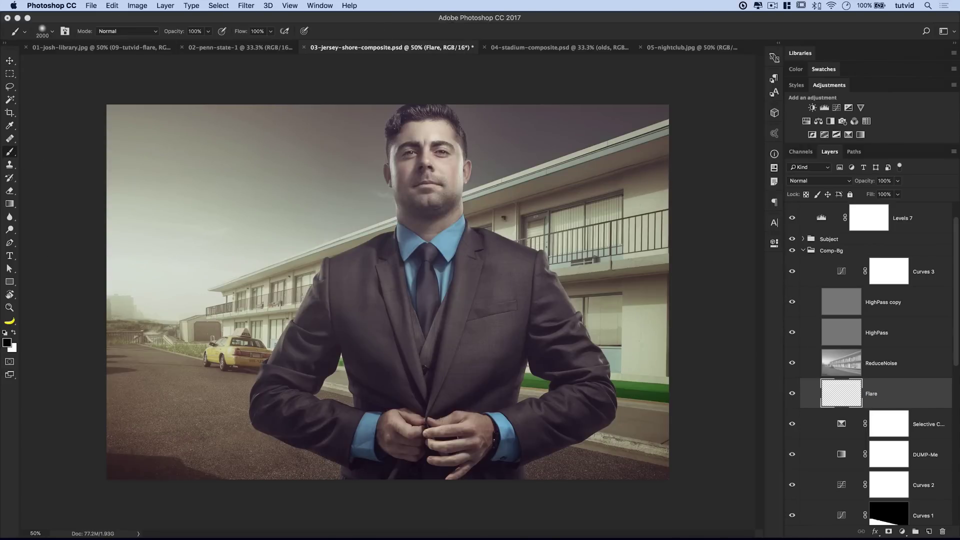
{"action": "right_click", "coordinate": [396, 271]}
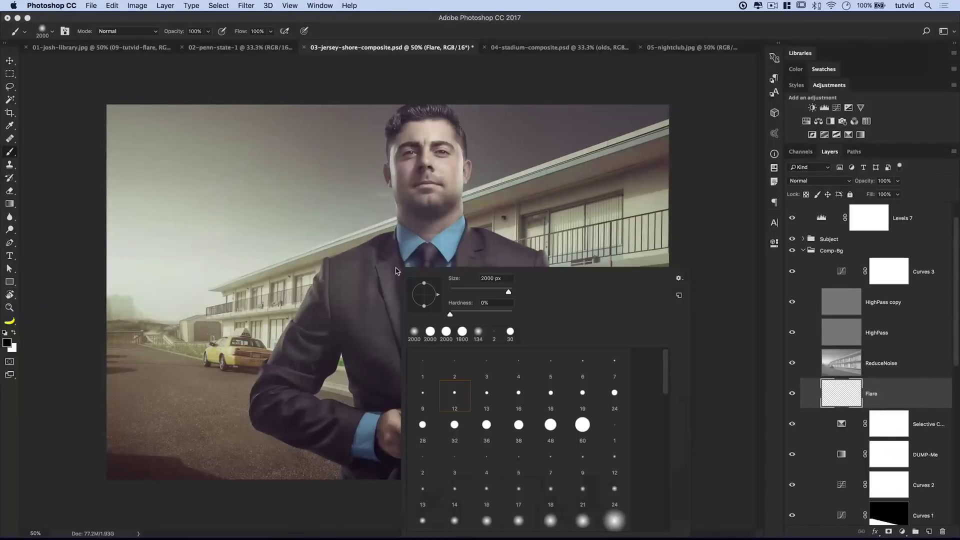
{"action": "double_click", "coordinate": [483, 278]}
{"action": "type", "text": "100"}
{"action": "left_click", "coordinate": [486, 279]}
{"action": "type", "text": "1000"}
{"action": "key", "text": "Tab"}
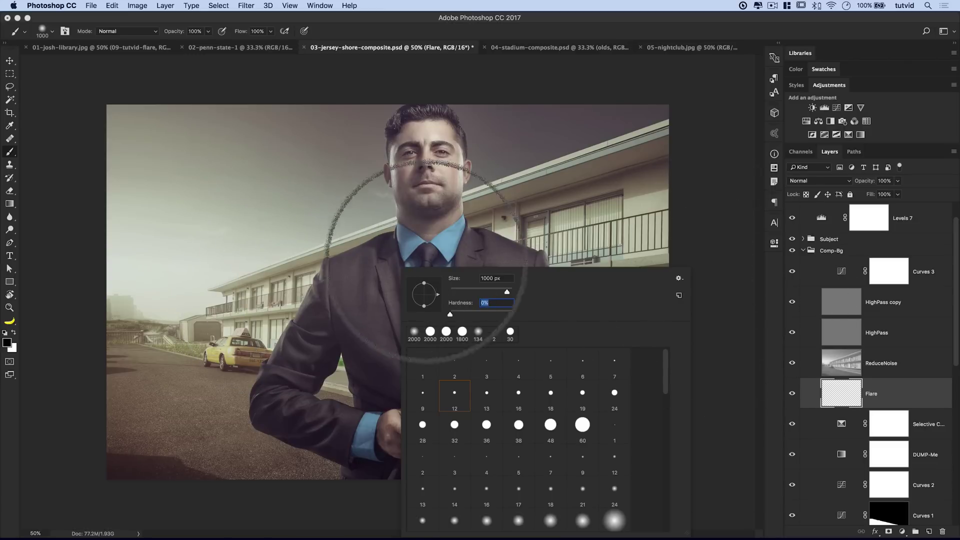
{"action": "left_click", "coordinate": [377, 275]}
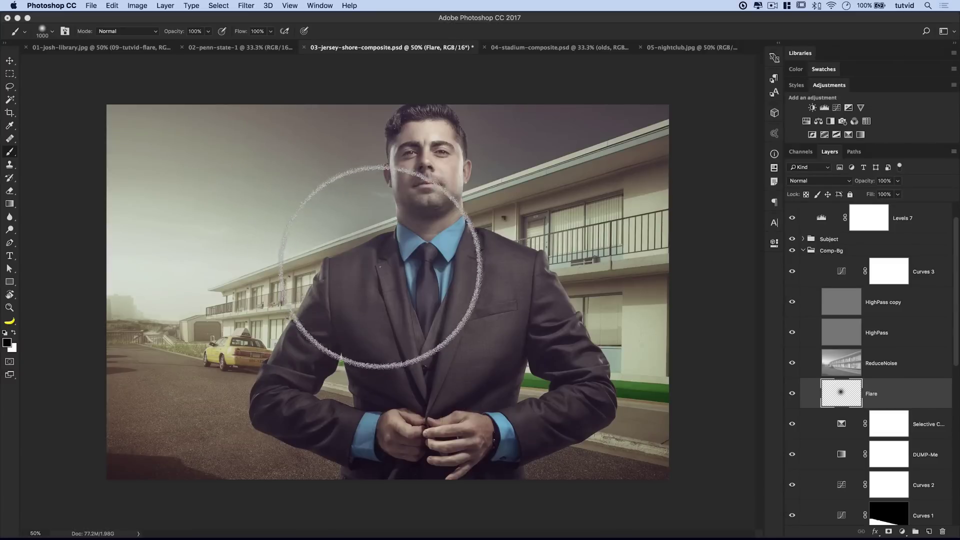
{"action": "key", "text": "ctrl+z"}
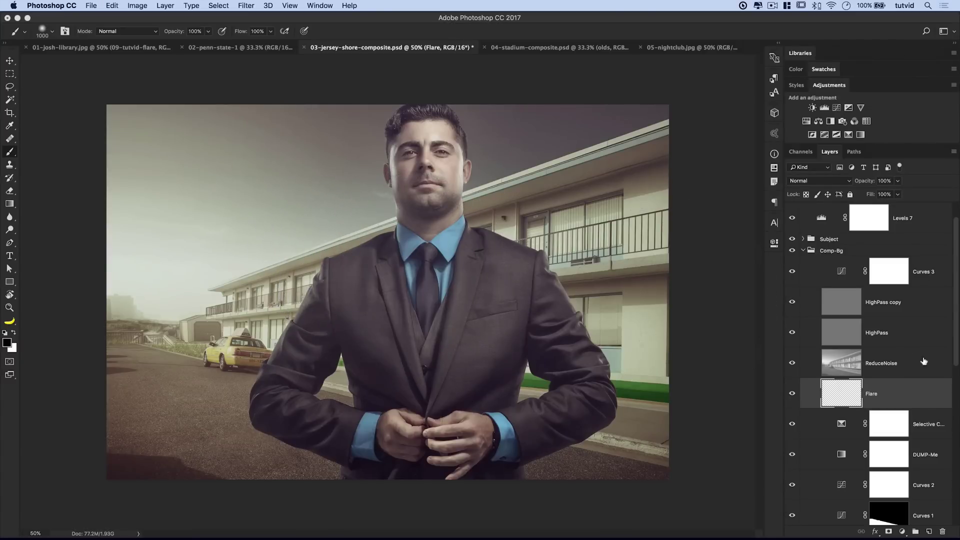
Hide the Subject group and paint one soft white glow mid-photo on the Flare layer
{"action": "left_click", "coordinate": [354, 274]}
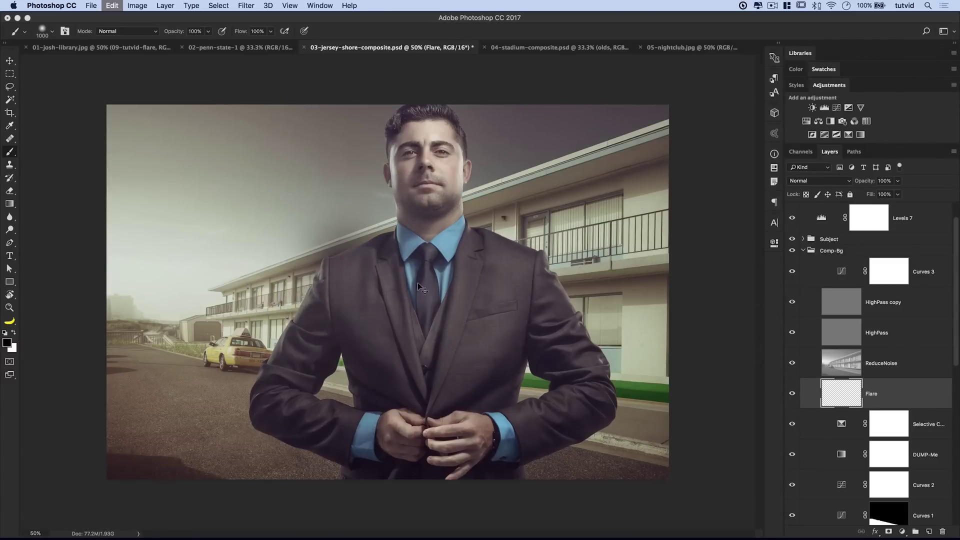
{"action": "key", "text": "ctrl+z"}
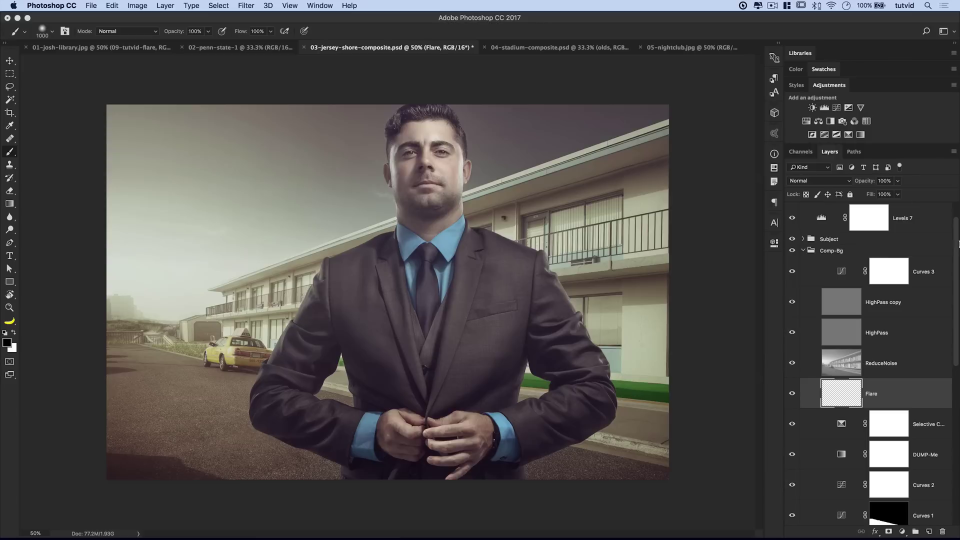
{"action": "left_click", "coordinate": [792, 239]}
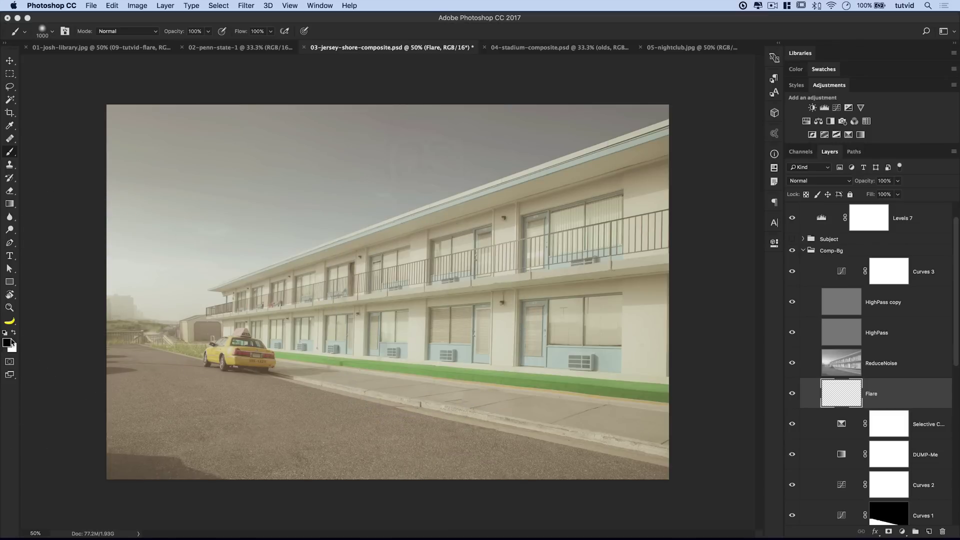
{"action": "key", "text": "x"}
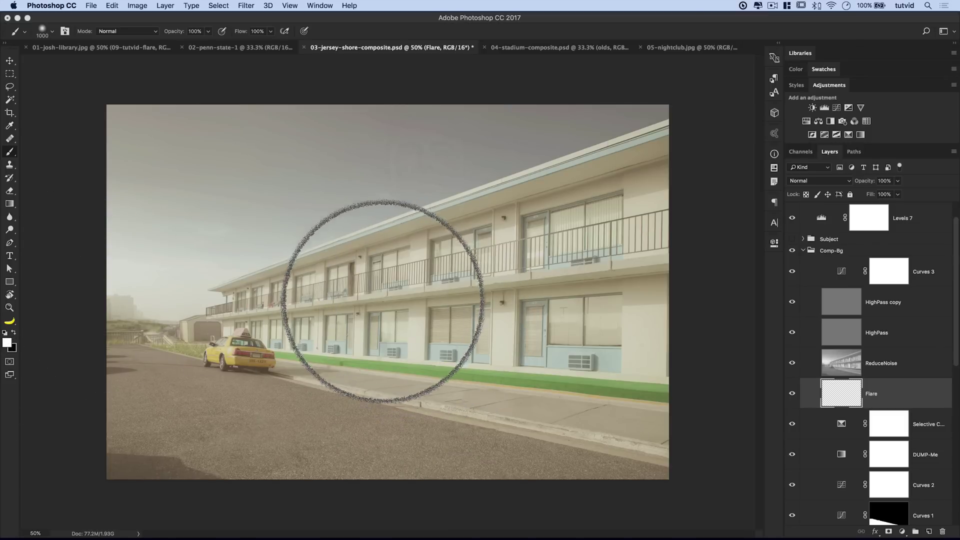
{"action": "left_click", "coordinate": [382, 309]}
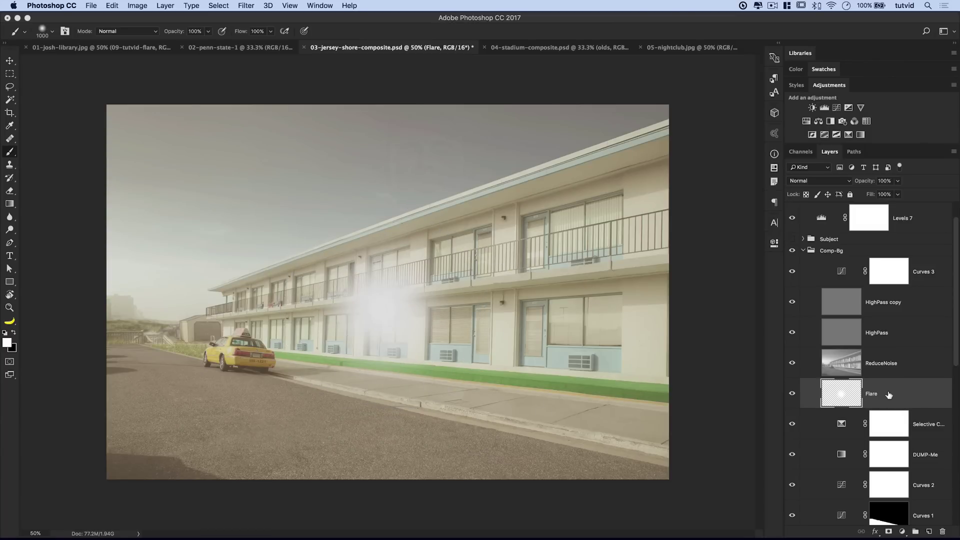
Duplicate the glow layer and name the copy Flare-Center
{"action": "key", "text": "super+j"}
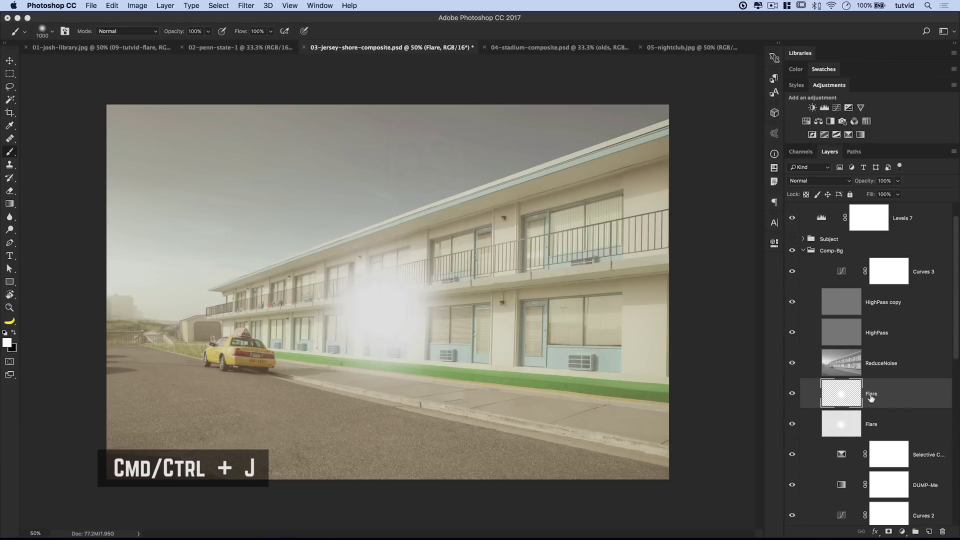
{"action": "double_click", "coordinate": [871, 394]}
{"action": "key", "text": "Right"}
{"action": "type", "text": "-"}
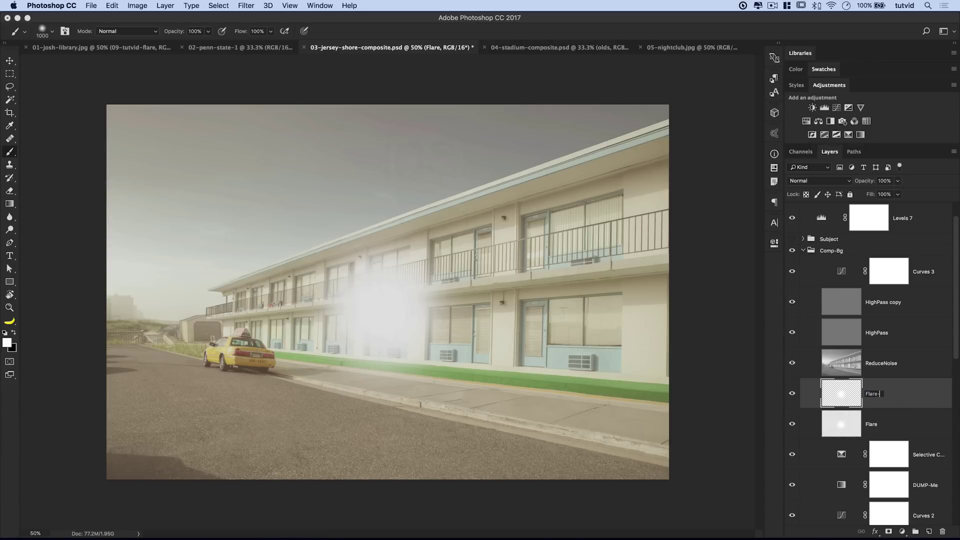
{"action": "type", "text": "Center"}
{"action": "key", "text": "Return"}
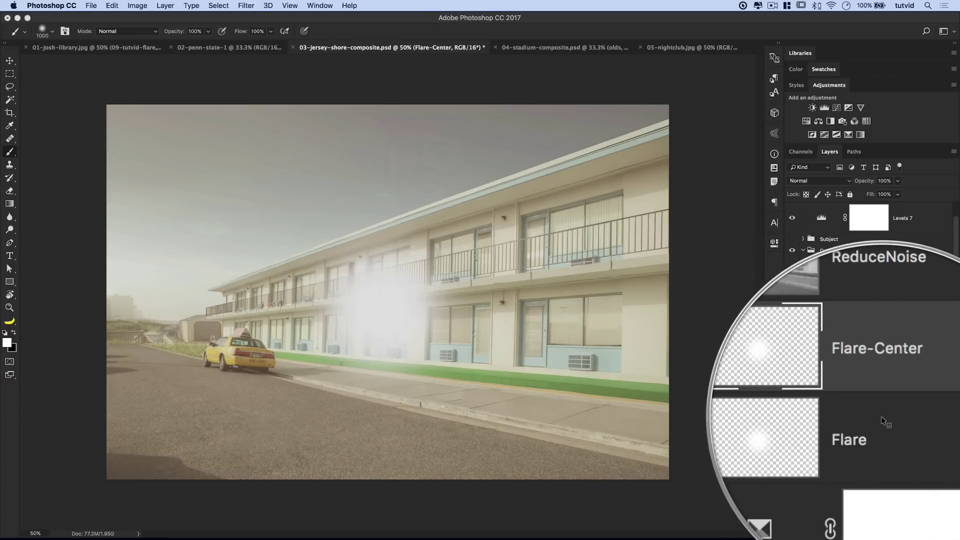
Scale the Flare layer's glow up to about 191% around its centre
{"action": "left_click", "coordinate": [888, 429]}
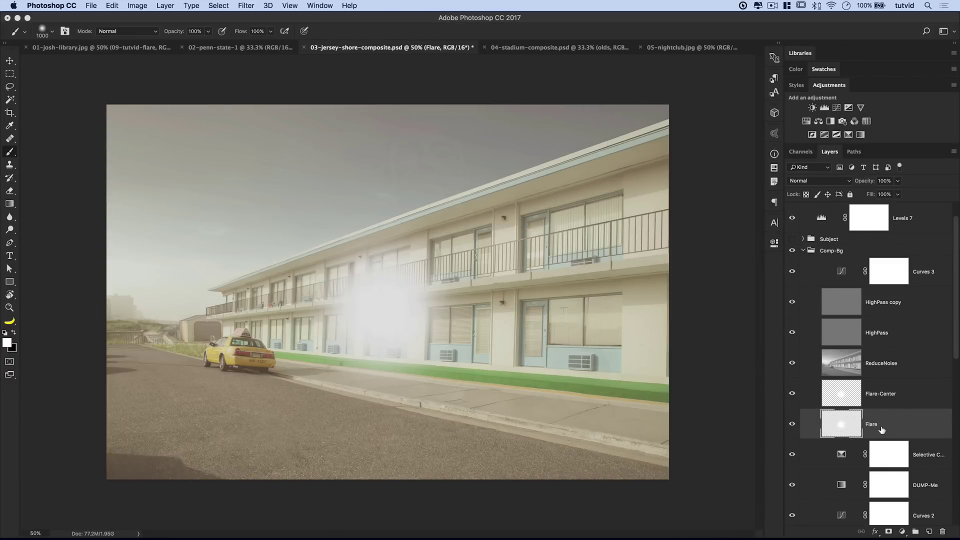
{"action": "left_click", "coordinate": [111, 6]}
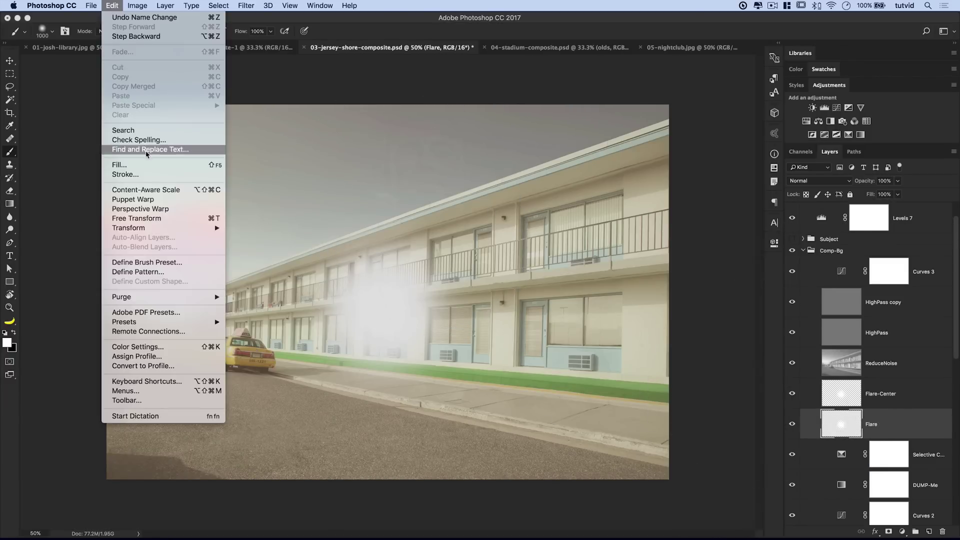
{"action": "left_click", "coordinate": [504, 268]}
{"action": "key", "text": "super+t"}
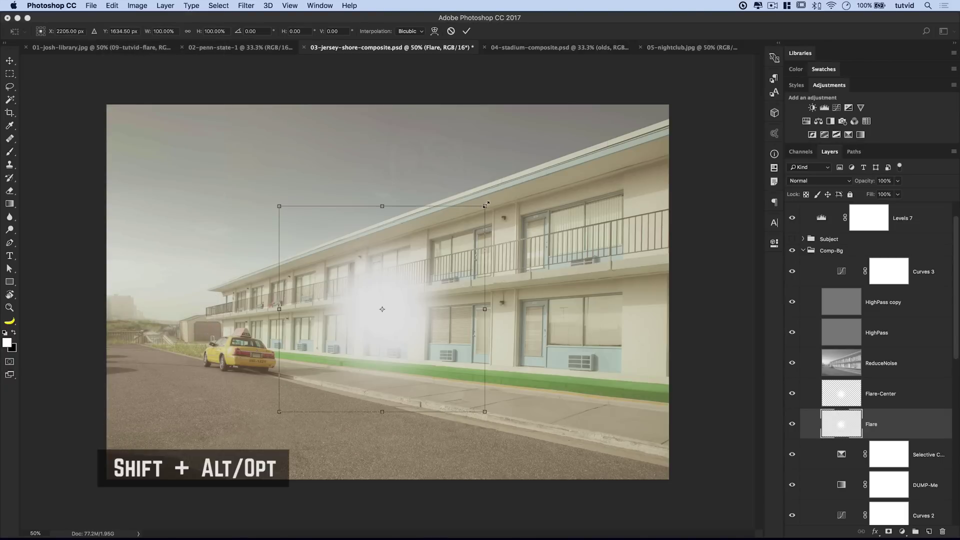
{"action": "left_click_drag", "start_coordinate": [487, 204], "coordinate": [609, 124]}
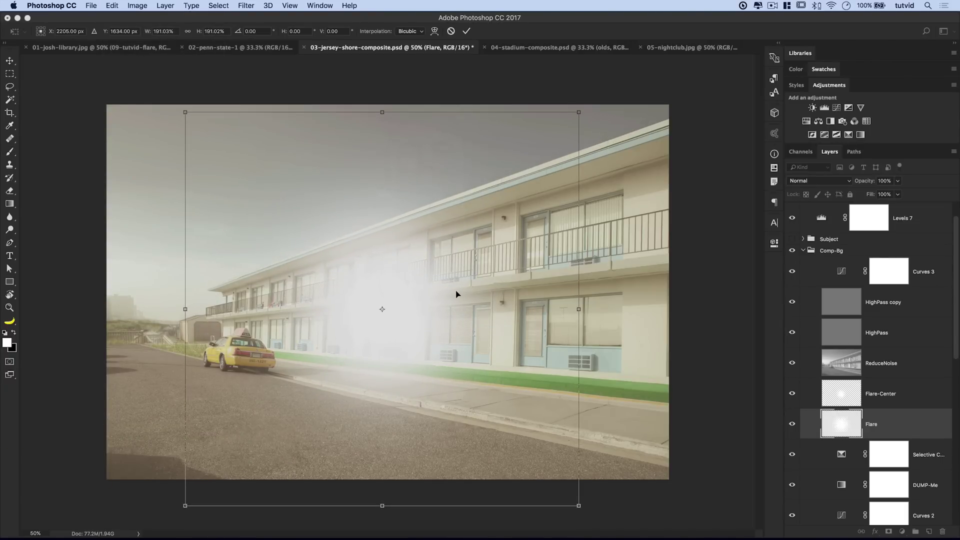
{"action": "key", "text": "Return"}
{"action": "key", "text": "b"}
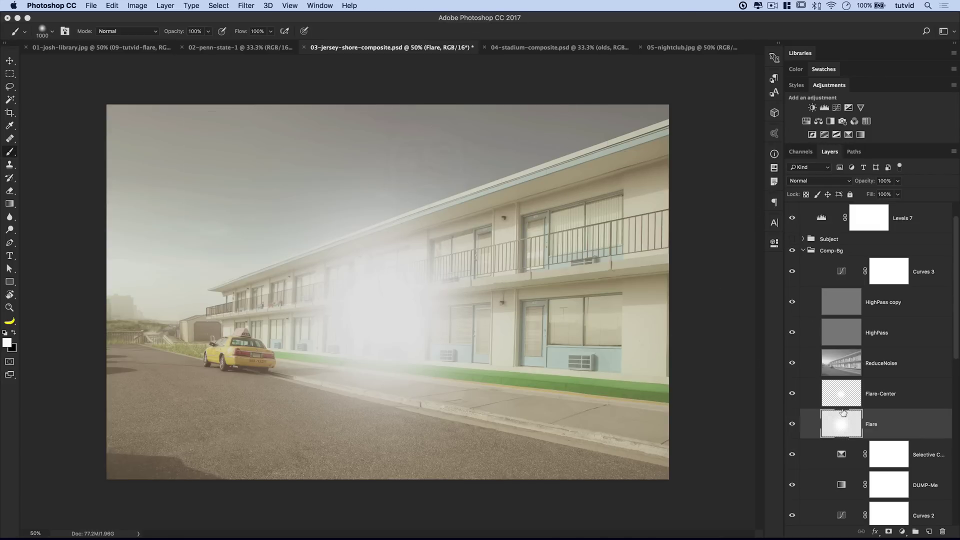
{"action": "left_click", "coordinate": [131, 5]}
Colorize the Flare glow orange with Hue 29, Saturation 100, Lightness -47
{"action": "left_click", "coordinate": [392, 235]}
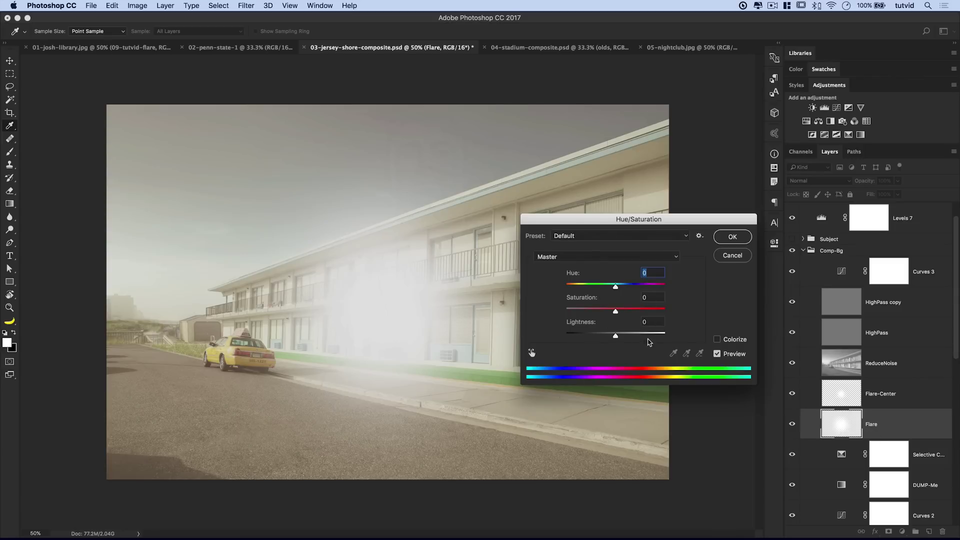
{"action": "left_click", "coordinate": [717, 341]}
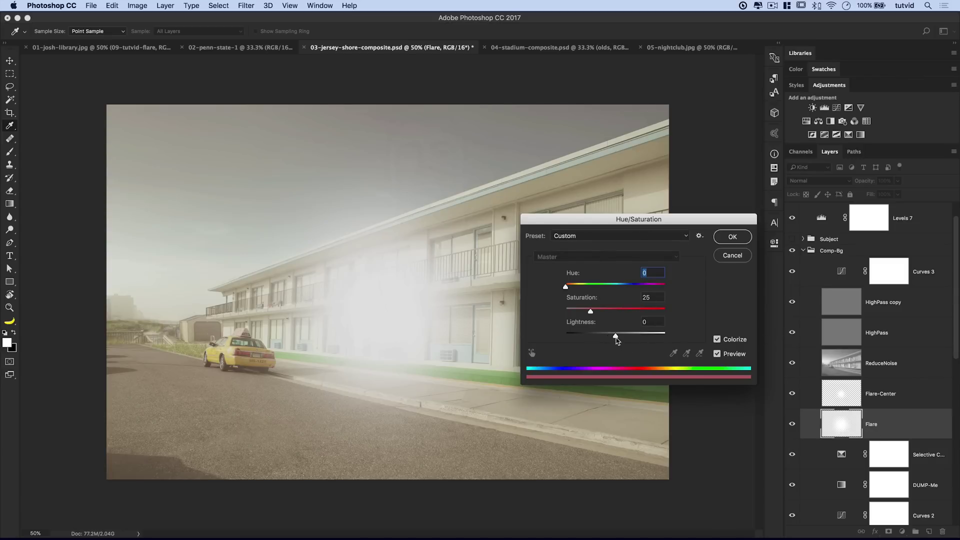
{"action": "left_click_drag", "start_coordinate": [617, 340], "coordinate": [672, 311]}
{"action": "left_click", "coordinate": [608, 311]}
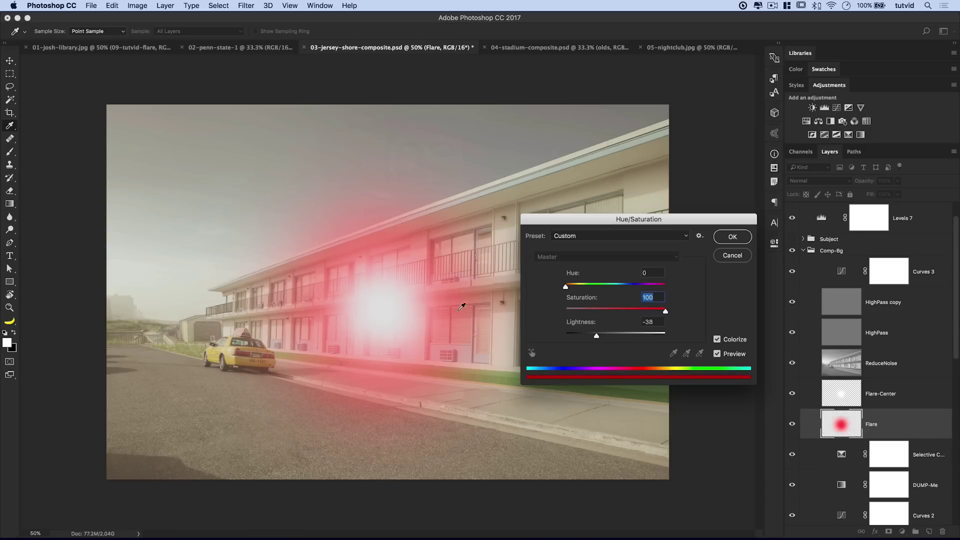
{"action": "left_click_drag", "start_coordinate": [598, 339], "coordinate": [592, 340]}
{"action": "left_click", "coordinate": [568, 288]}
{"action": "left_click_drag", "start_coordinate": [568, 289], "coordinate": [575, 292]}
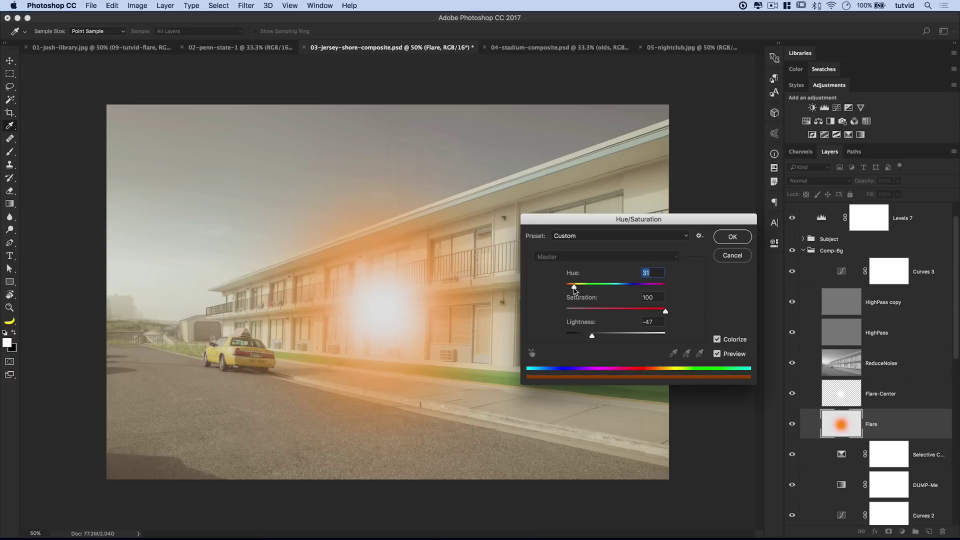
{"action": "left_click", "coordinate": [733, 238]}
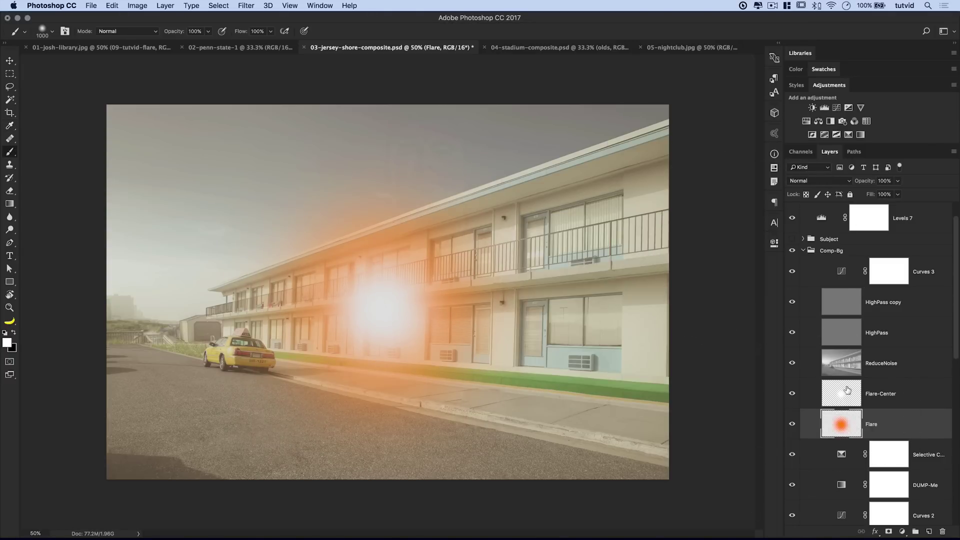
Set Flare-Center to Linear Dodge (Add) and the Flare layer to Screen at lower opacity
{"action": "left_click", "coordinate": [846, 401]}
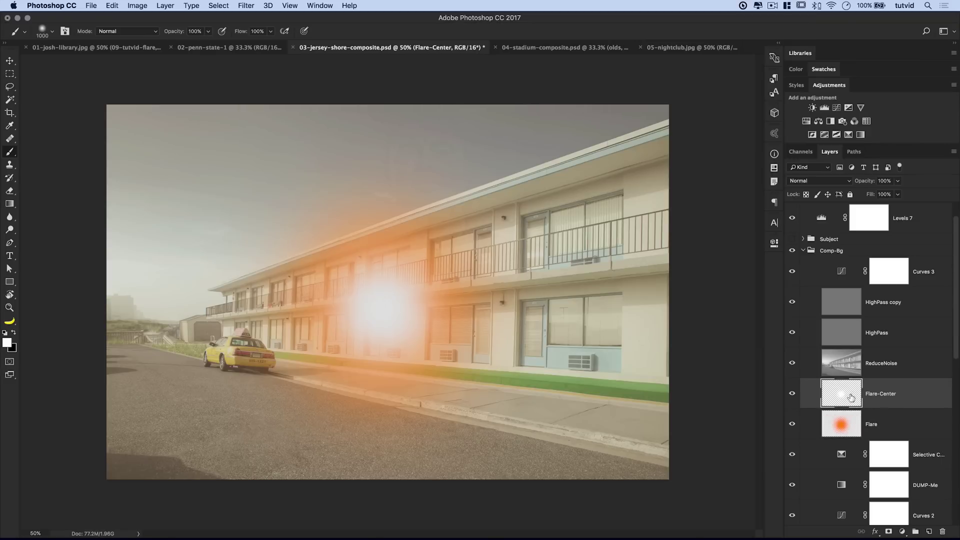
{"action": "left_click", "coordinate": [828, 181]}
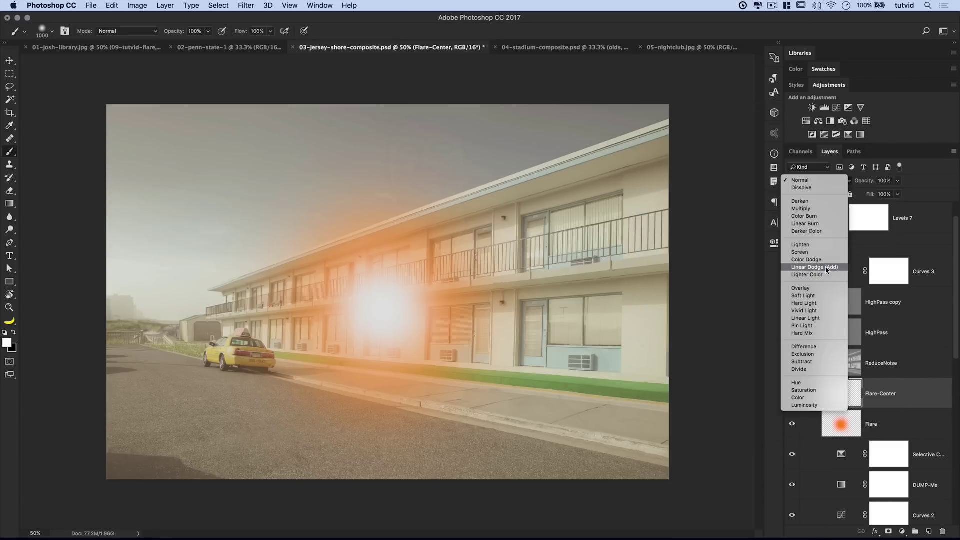
{"action": "left_click", "coordinate": [826, 272]}
{"action": "left_click", "coordinate": [853, 425]}
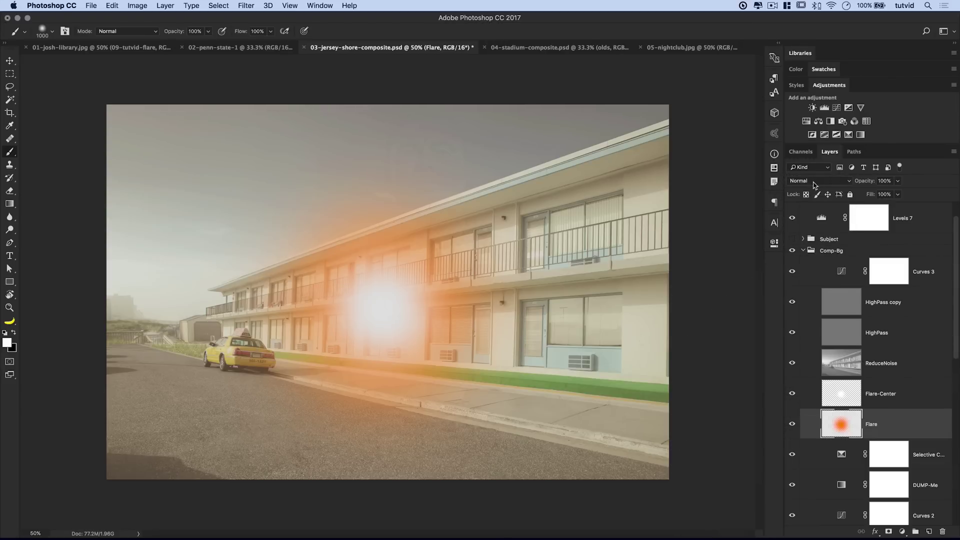
{"action": "left_click", "coordinate": [814, 181]}
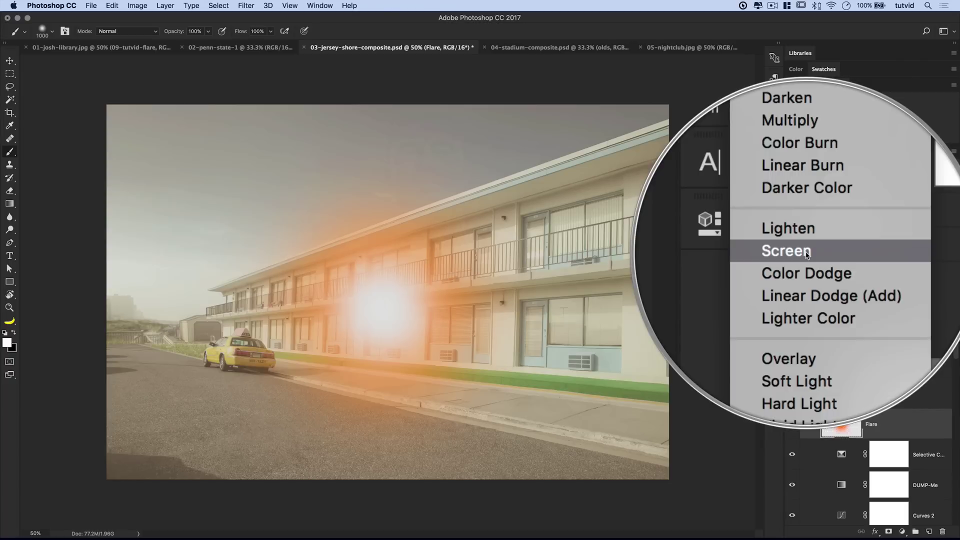
{"action": "left_click", "coordinate": [800, 216]}
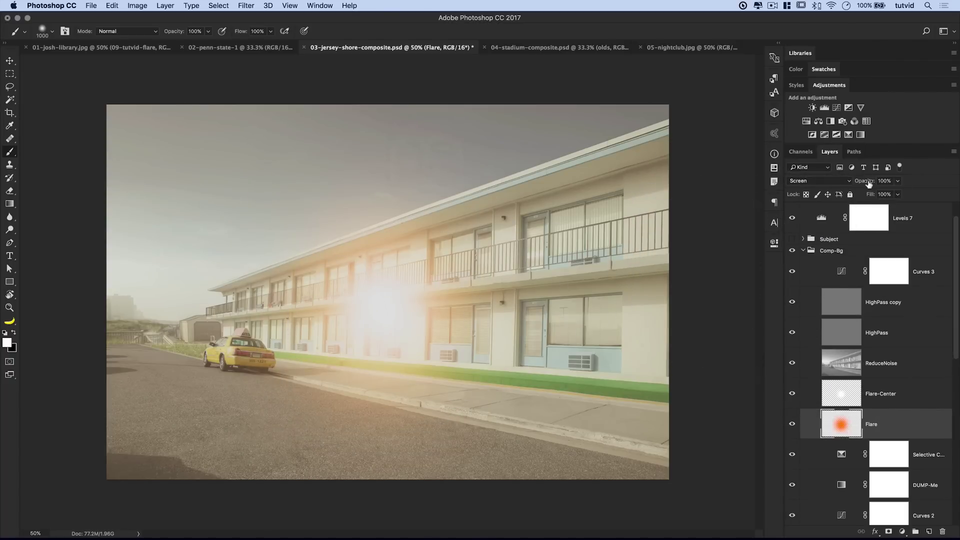
{"action": "left_click_drag", "start_coordinate": [868, 185], "coordinate": [862, 184]}
{"action": "key", "text": "Return"}
Reduce Flare-Center's fill to 41% and select both flare layers
{"action": "key", "text": "alt+bracketright"}
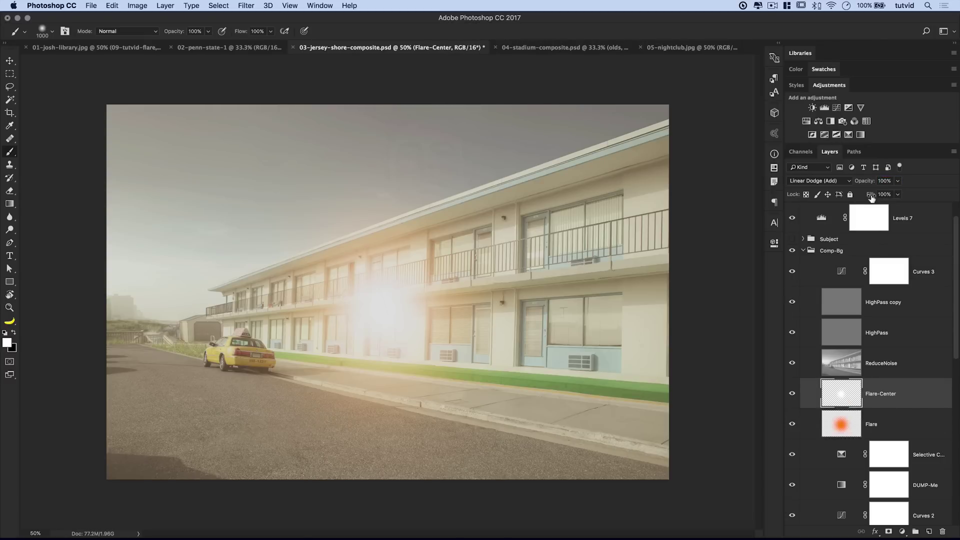
{"action": "mouse_move", "coordinate": [871, 198]}
{"action": "left_mouse_down"}
{"action": "mouse_move", "coordinate": [828, 199]}
{"action": "mouse_move", "coordinate": [850, 199]}
{"action": "mouse_move", "coordinate": [838, 198]}
{"action": "left_mouse_up"}
{"action": "left_click", "coordinate": [895, 423], "text": "shift"}
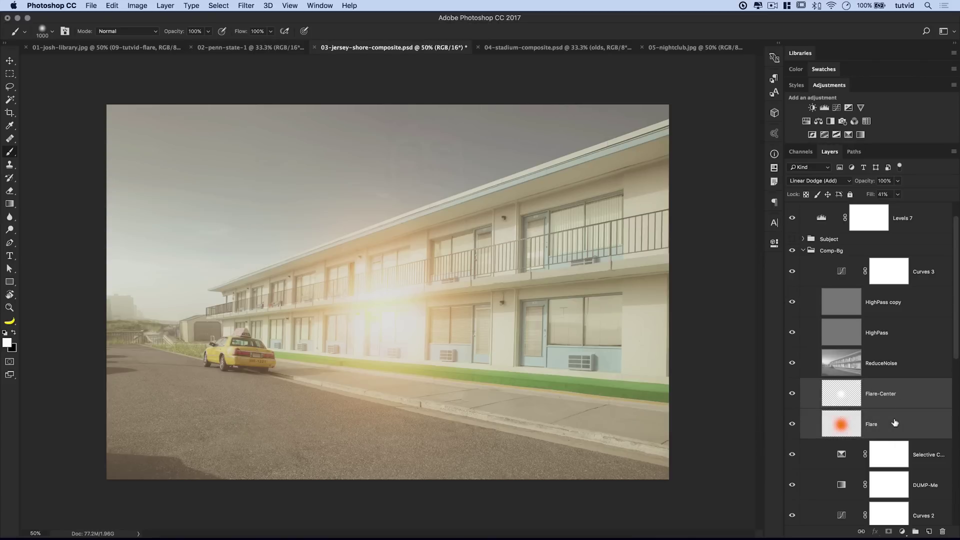
Move both flare layers to the left edge, show the Subject group, and compare with and without the flare
{"action": "left_click", "coordinate": [10, 60]}
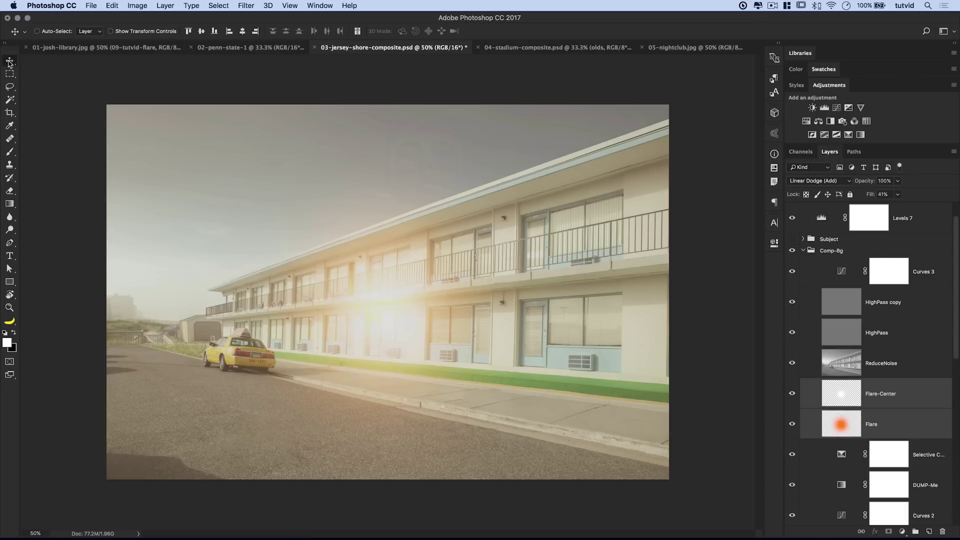
{"action": "left_click_drag", "start_coordinate": [424, 317], "coordinate": [167, 310]}
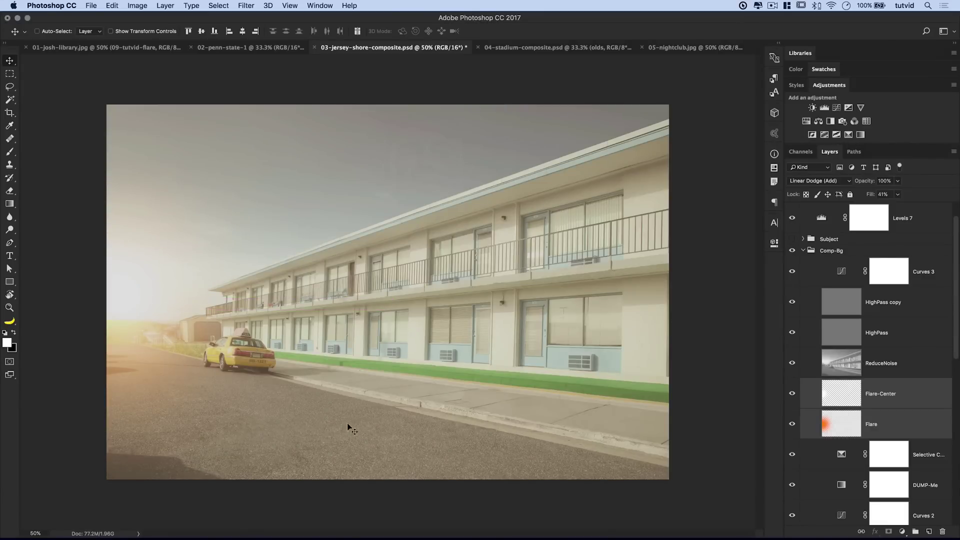
{"action": "left_click", "coordinate": [793, 240]}
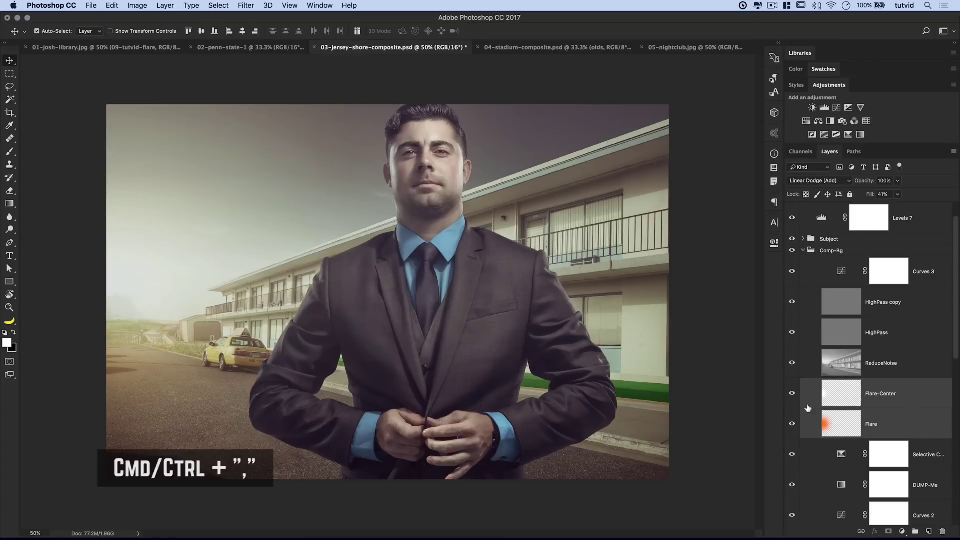
{"action": "key", "text": "super+comma"}
{"action": "key", "text": "super+comma"}
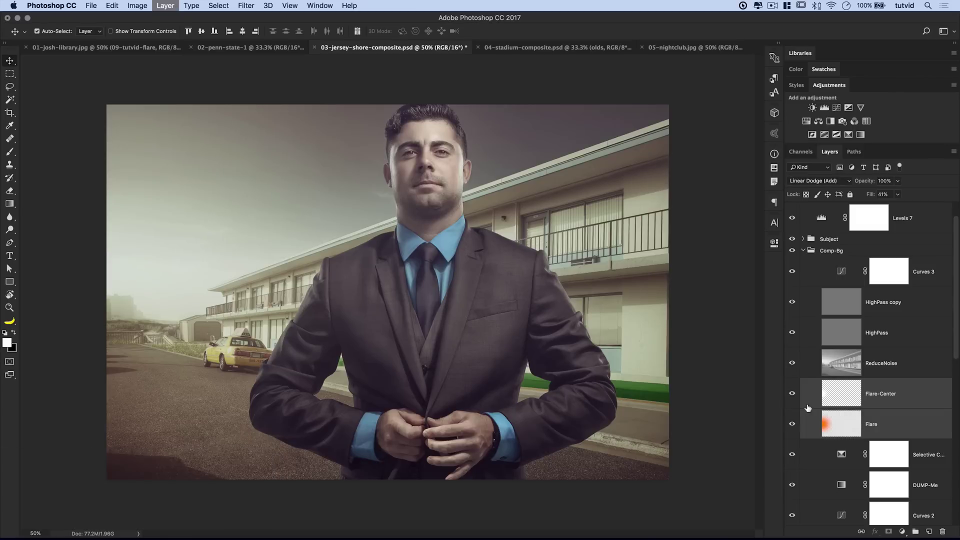
{"action": "key", "text": "super+comma"}
{"action": "key", "text": "super+comma"}
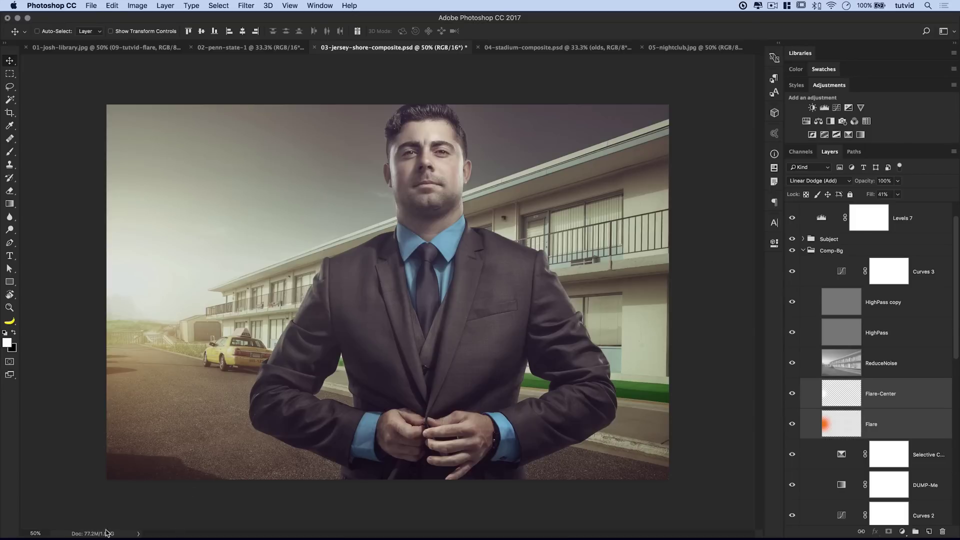
{"action": "left_click", "coordinate": [86, 7]}
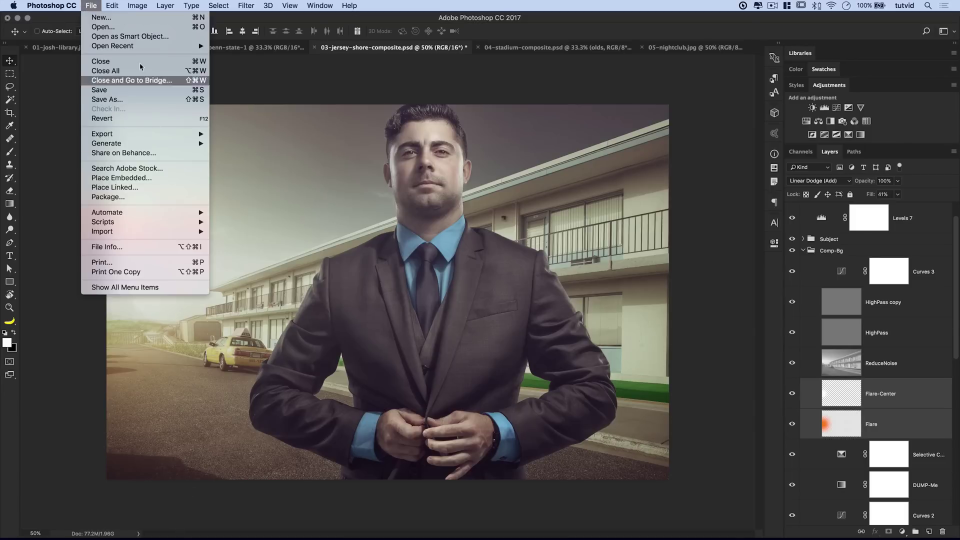
Close the jersey-shore composite without saving and select lightbank in 04-stadium-composite.psd
{"action": "left_click", "coordinate": [119, 63]}
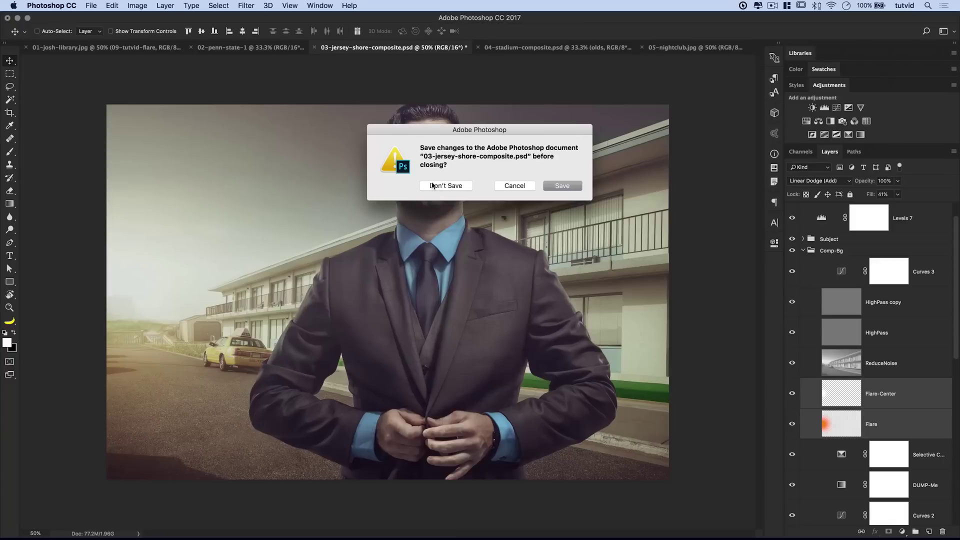
{"action": "left_click", "coordinate": [434, 186]}
{"action": "left_click", "coordinate": [400, 48]}
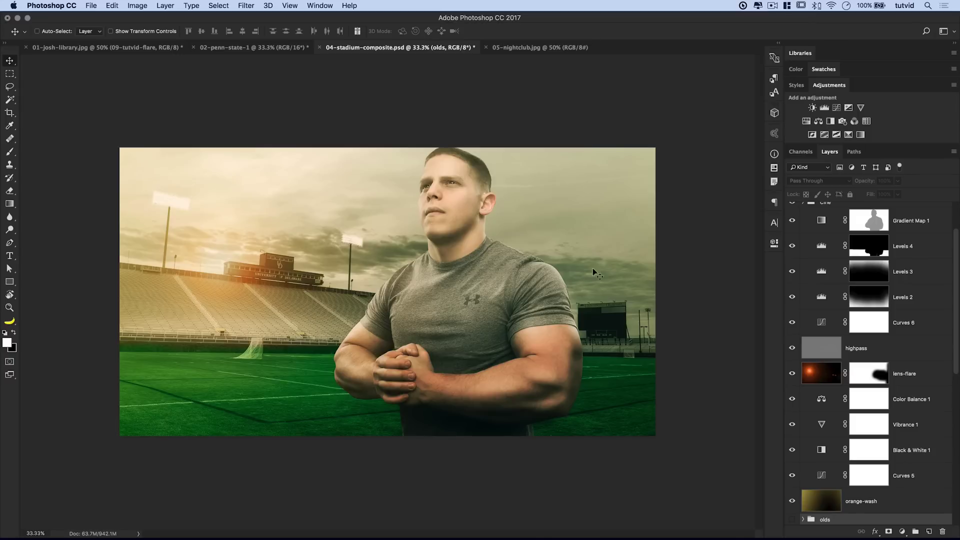
{"action": "scroll", "coordinate": [860, 356], "scroll_direction": "up", "scroll_amount": 3}
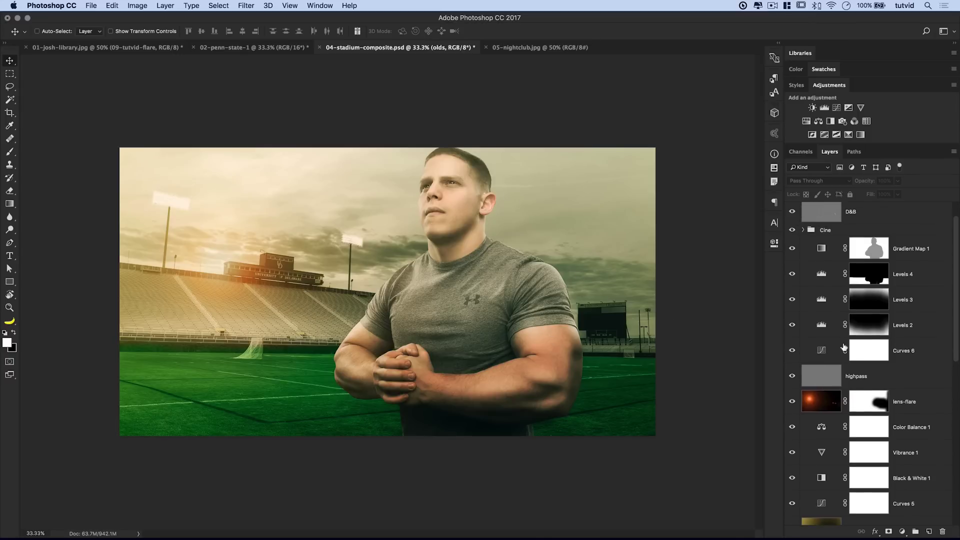
{"action": "scroll", "coordinate": [860, 357], "scroll_direction": "down", "scroll_amount": 12}
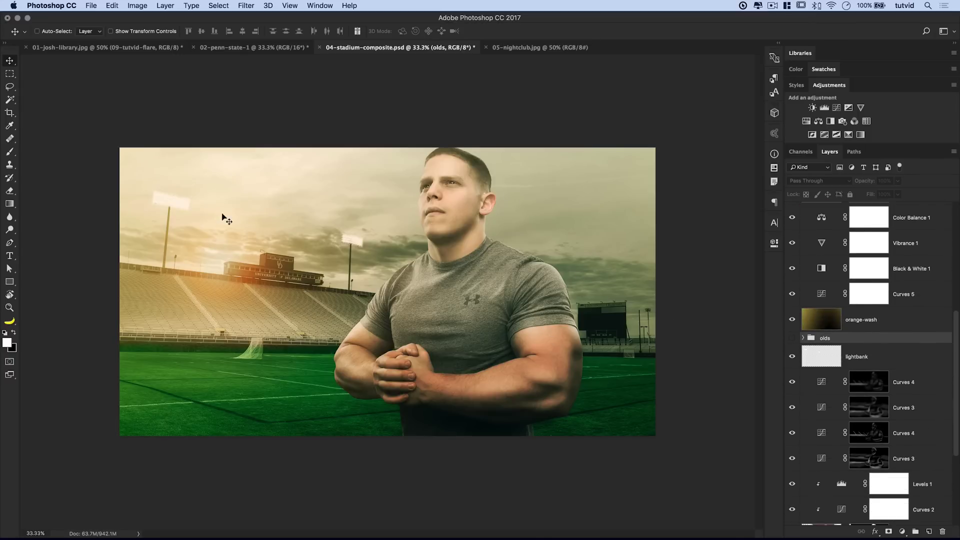
{"action": "left_click", "coordinate": [878, 356]}
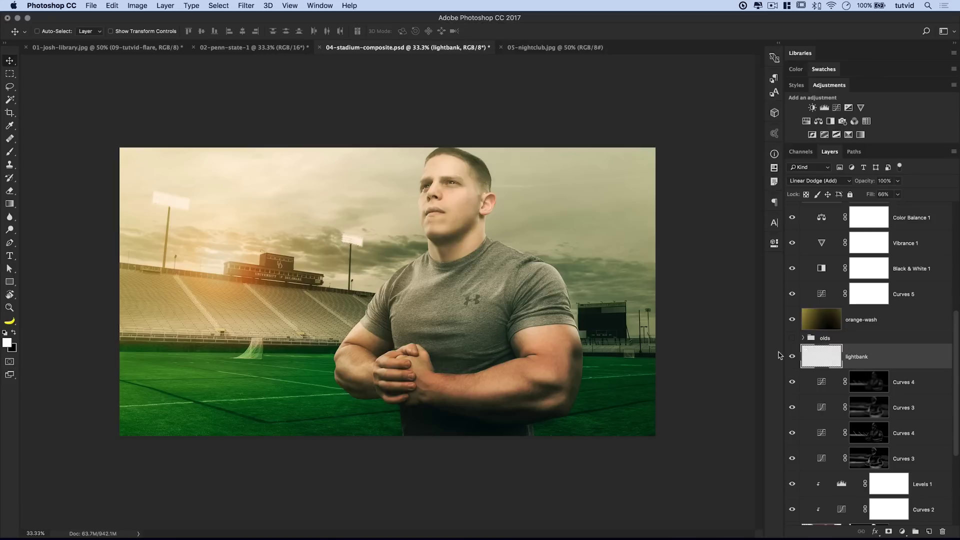
Add a new layer above lightbank named Flare
{"action": "left_click", "coordinate": [930, 532]}
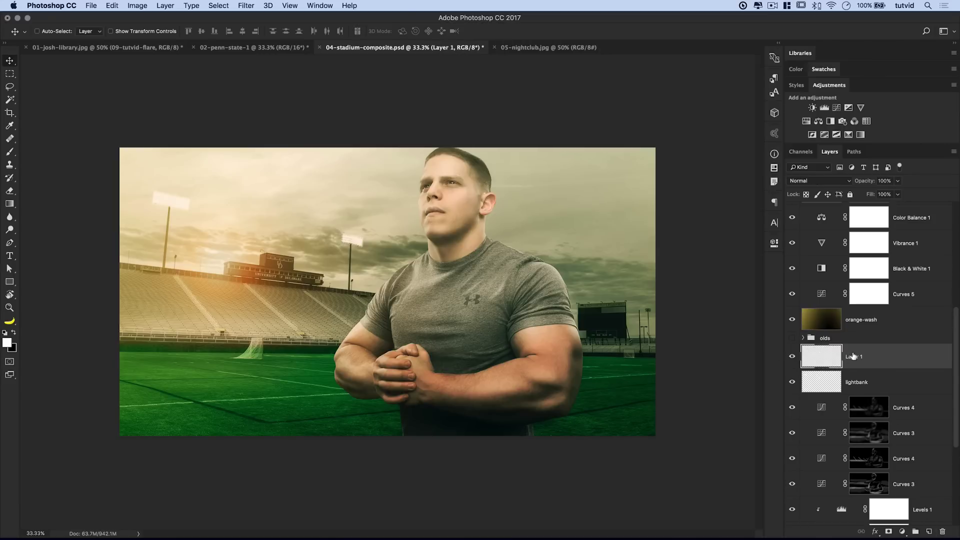
{"action": "double_click", "coordinate": [853, 356]}
{"action": "type", "text": "Flare"}
{"action": "key", "text": "Return"}
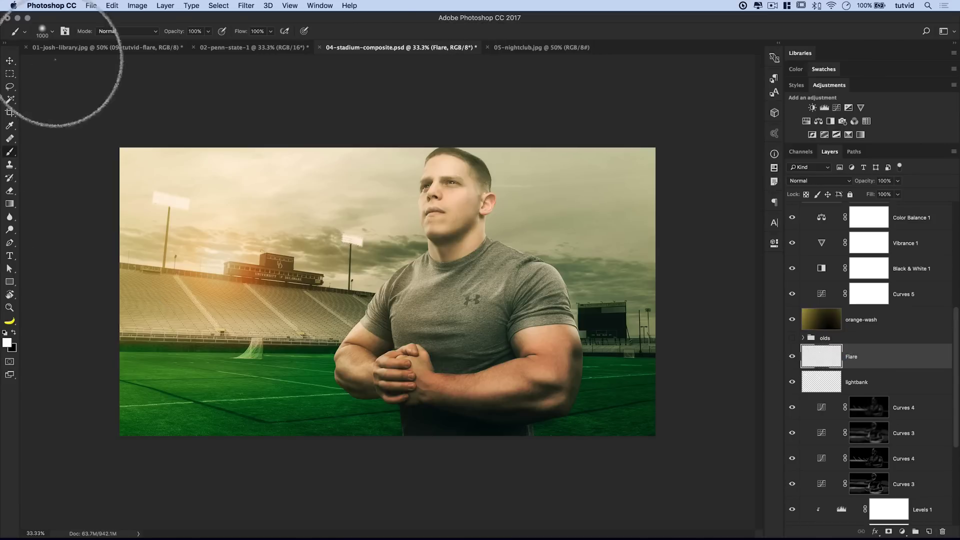
Choose the soft 1898 flare brush preset and set its size to 2300 px
{"action": "left_click", "coordinate": [9, 152]}
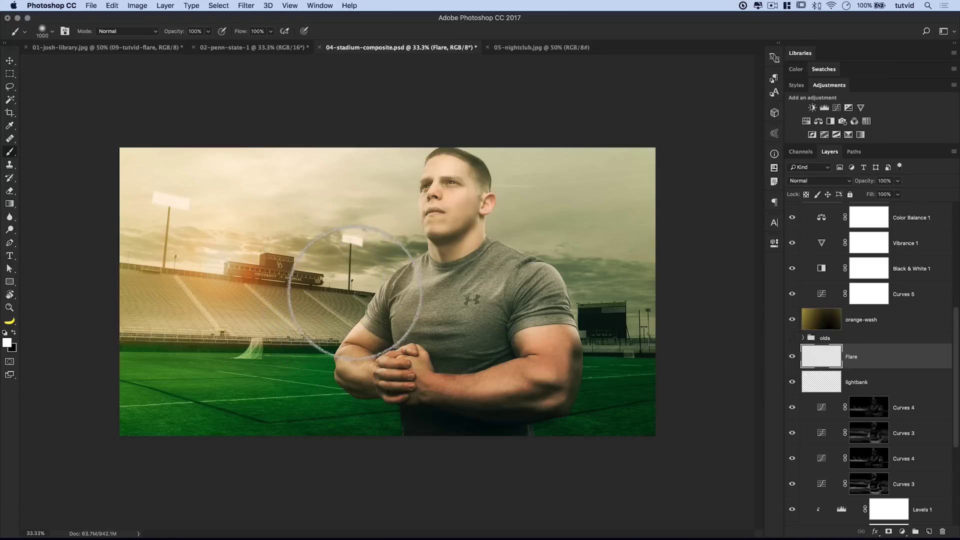
{"action": "right_click", "coordinate": [346, 268]}
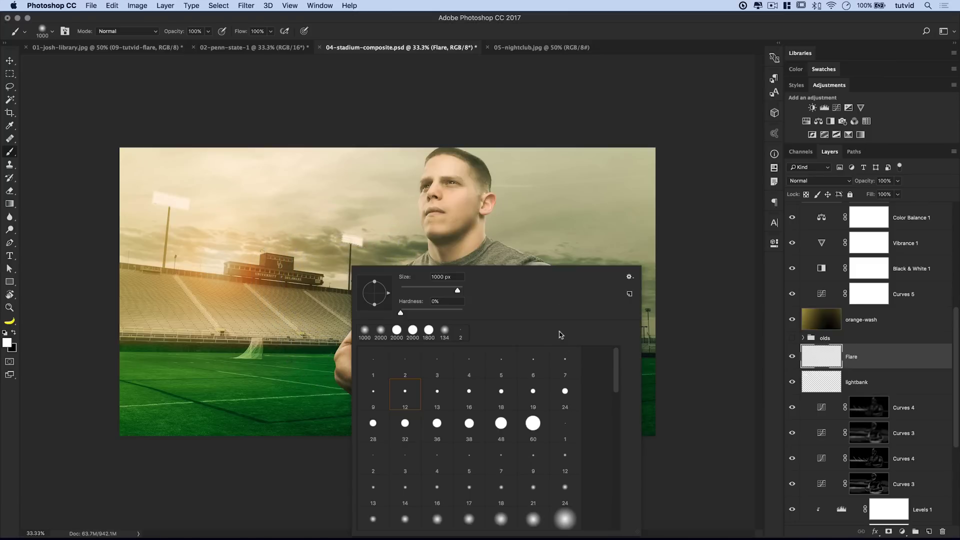
{"action": "scroll", "coordinate": [543, 381], "scroll_direction": "down", "scroll_amount": 10}
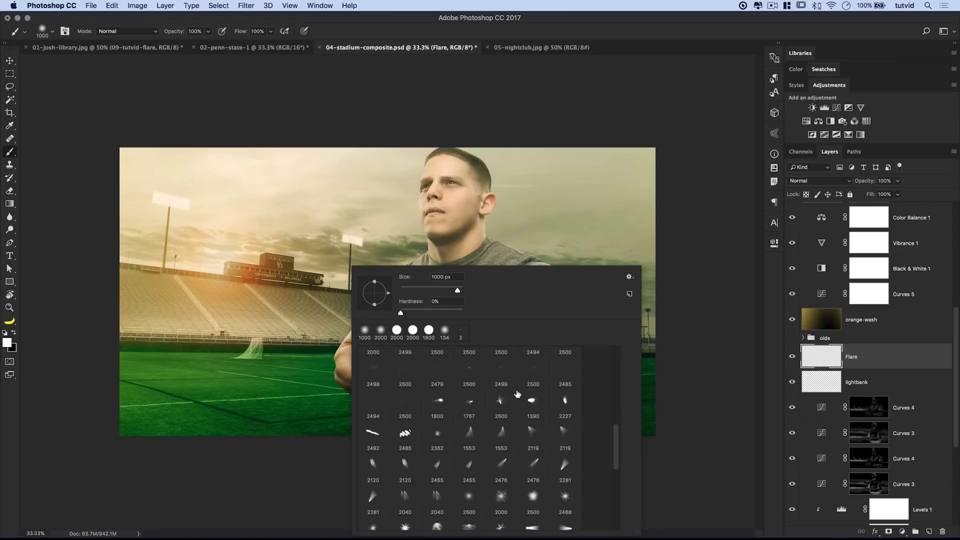
{"action": "scroll", "coordinate": [518, 394], "scroll_direction": "up", "scroll_amount": 2}
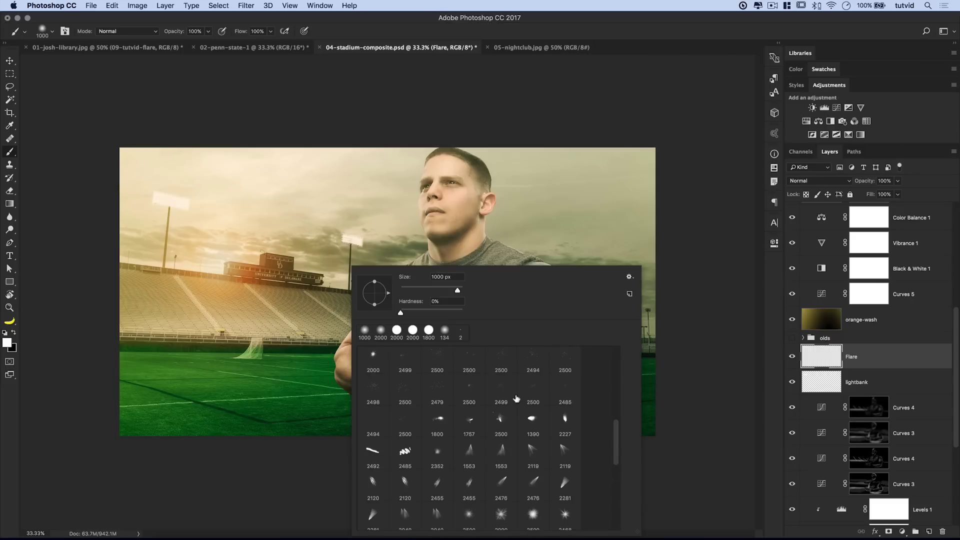
{"action": "scroll", "coordinate": [517, 400], "scroll_direction": "up", "scroll_amount": 5}
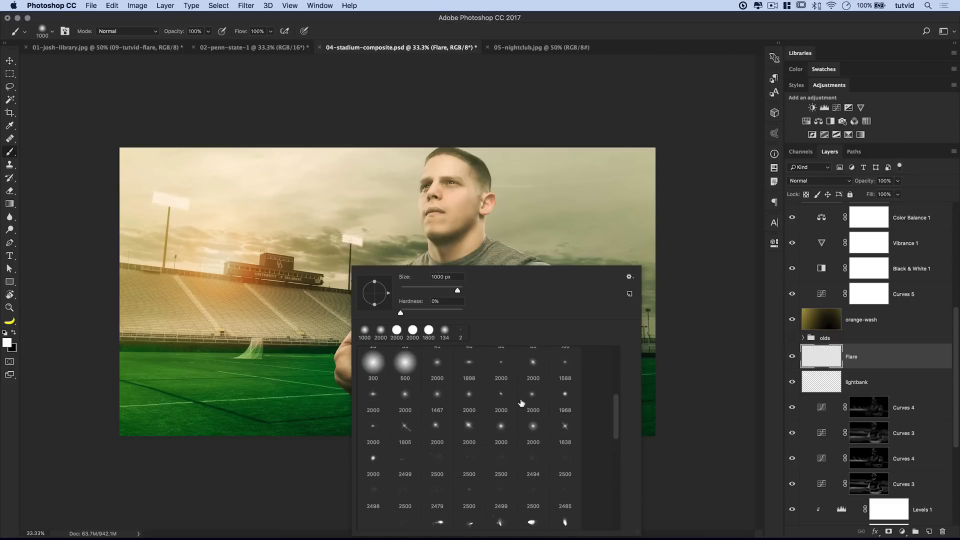
{"action": "scroll", "coordinate": [519, 398], "scroll_direction": "up", "scroll_amount": 1}
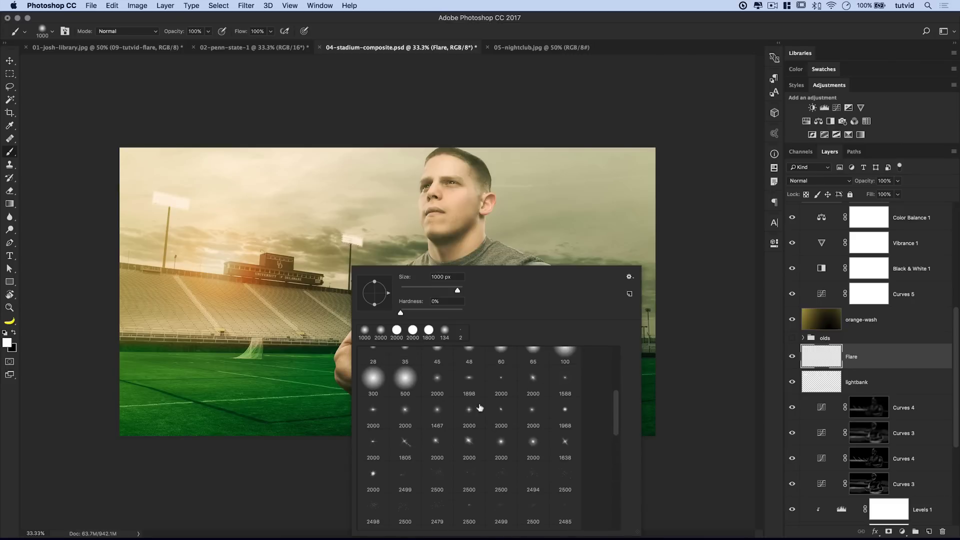
{"action": "left_click", "coordinate": [469, 379]}
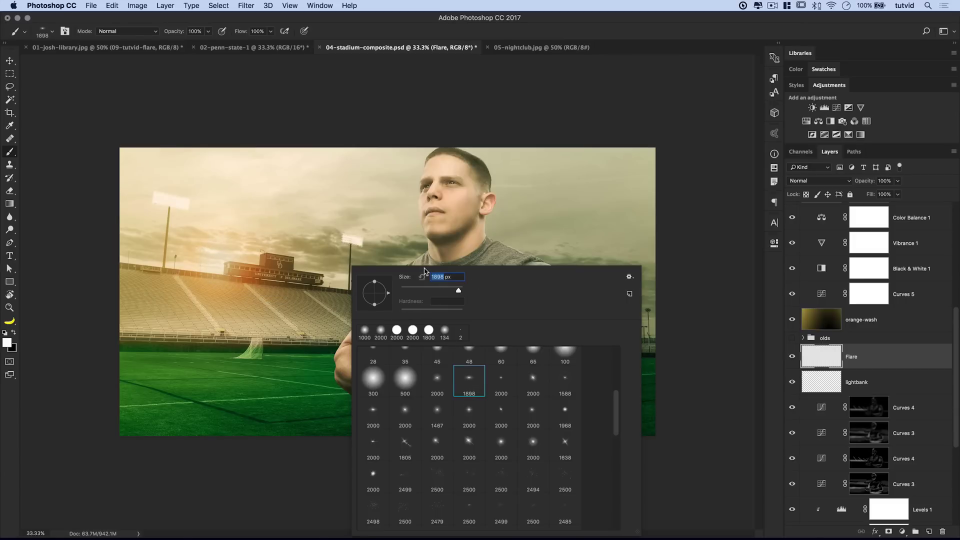
{"action": "type", "text": "2300"}
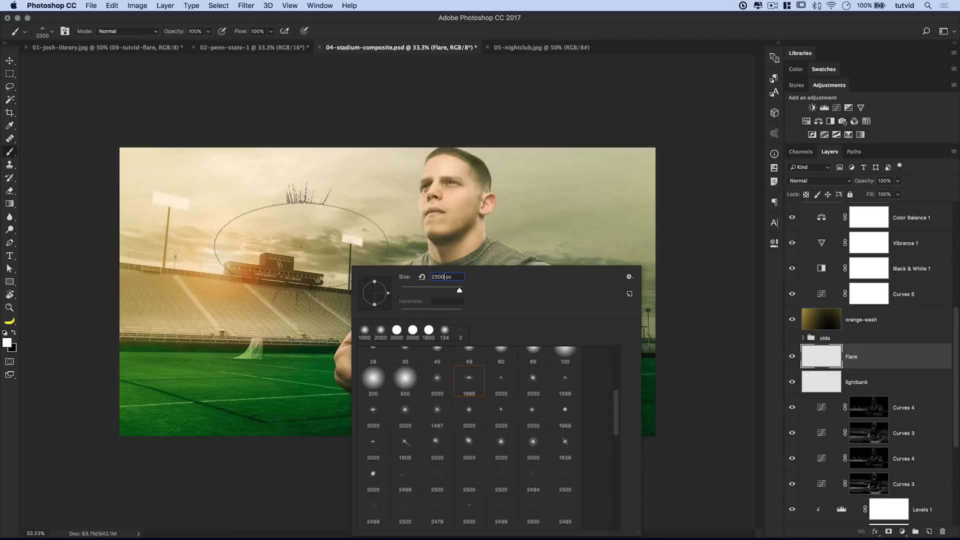
{"action": "key", "text": "Return"}
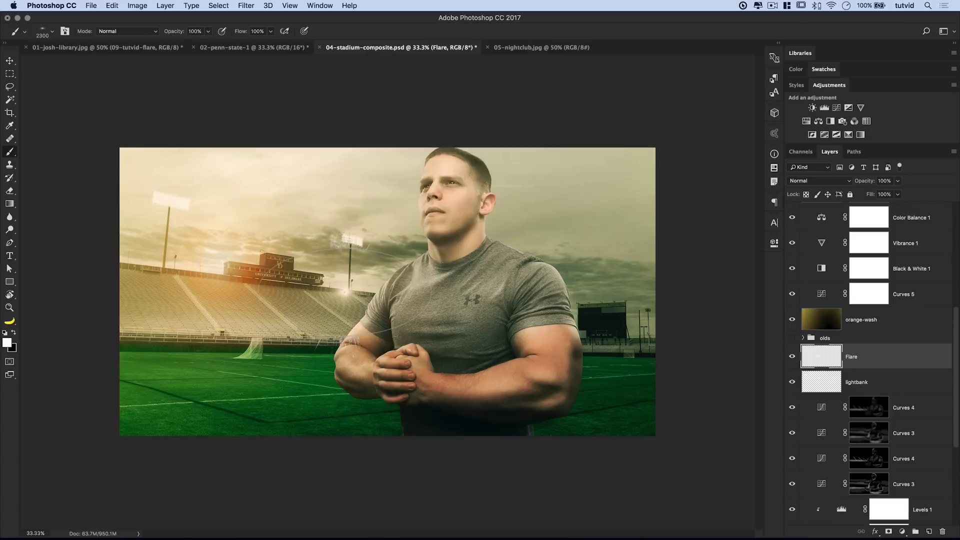
Paint a white glow beside the man's shoulder and nudge it slightly down-right
{"action": "left_click", "coordinate": [344, 290]}
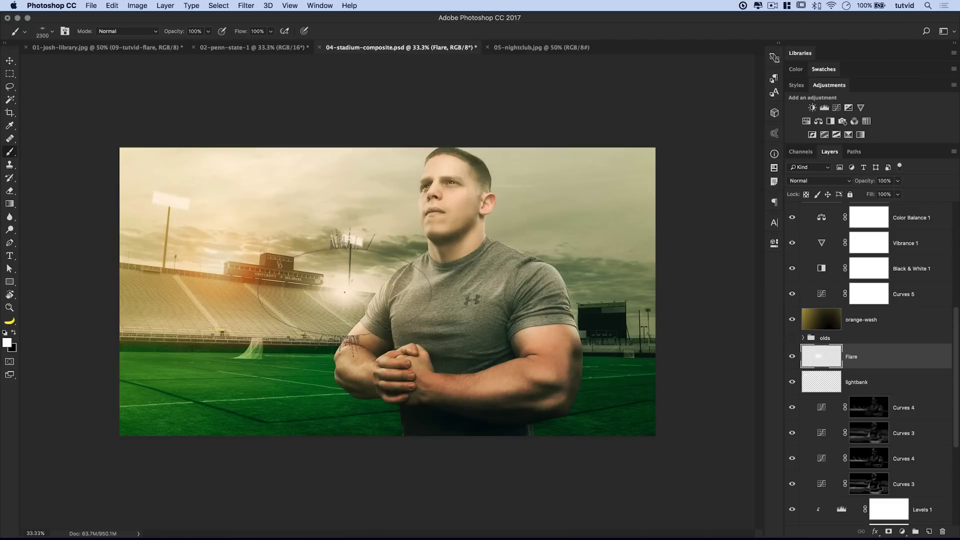
{"action": "key", "text": "v"}
{"action": "mouse_move", "coordinate": [391, 319]}
{"action": "left_mouse_down"}
{"action": "mouse_move", "coordinate": [433, 316]}
{"action": "mouse_move", "coordinate": [397, 329]}
{"action": "left_mouse_up"}
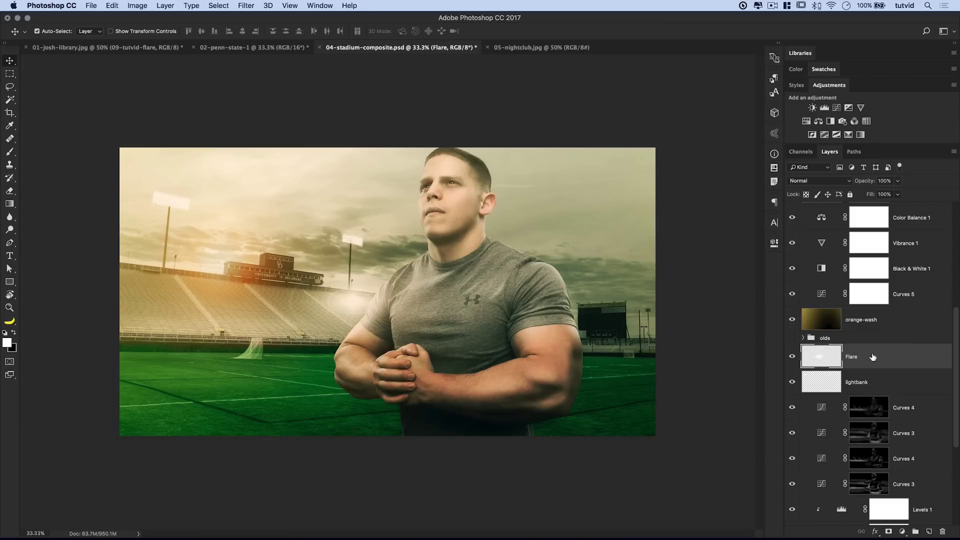
Duplicate the Flare glow layer and name the copy Flare-Center
{"action": "key", "text": "super+j"}
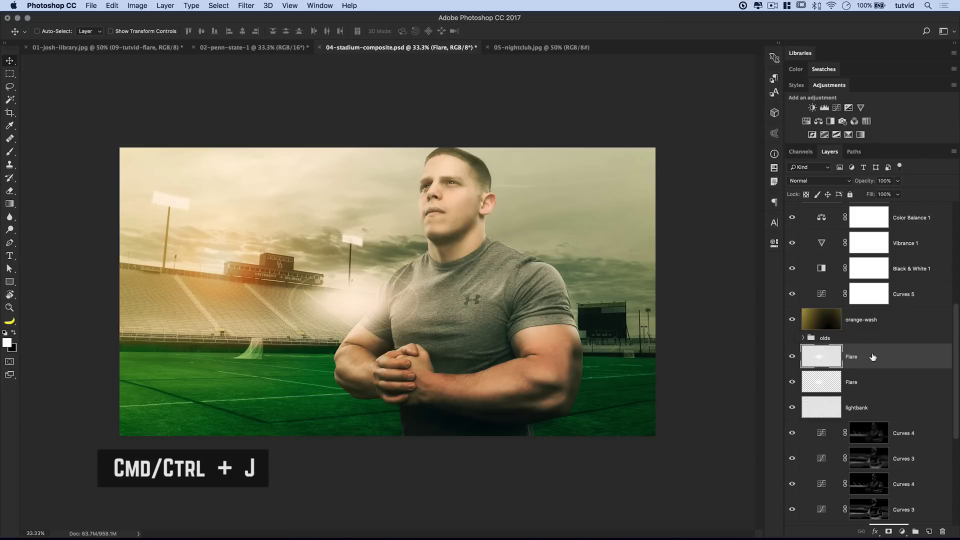
{"action": "double_click", "coordinate": [853, 358]}
{"action": "type", "text": "Flare-Center"}
{"action": "key", "text": "Return"}
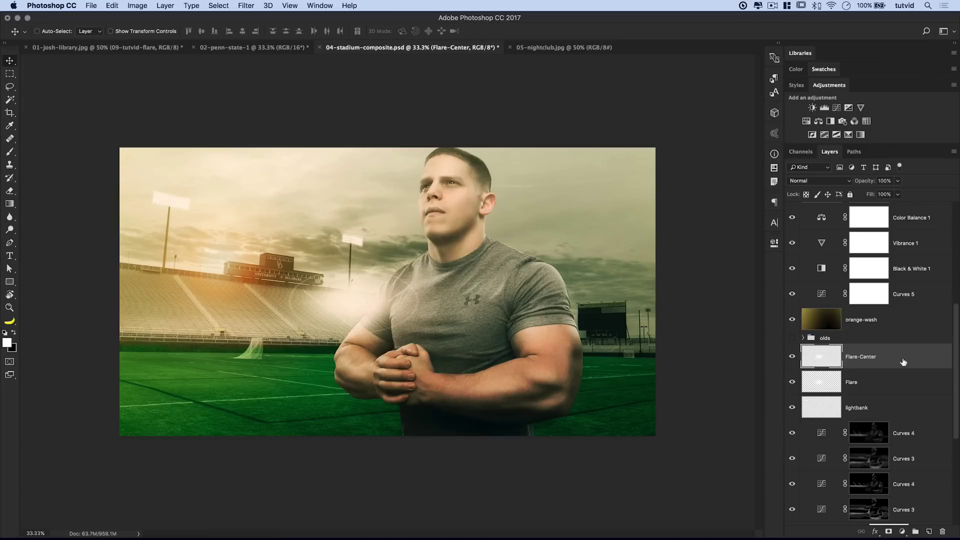
Scale the original Flare glow up to about 214%
{"action": "left_click", "coordinate": [859, 383]}
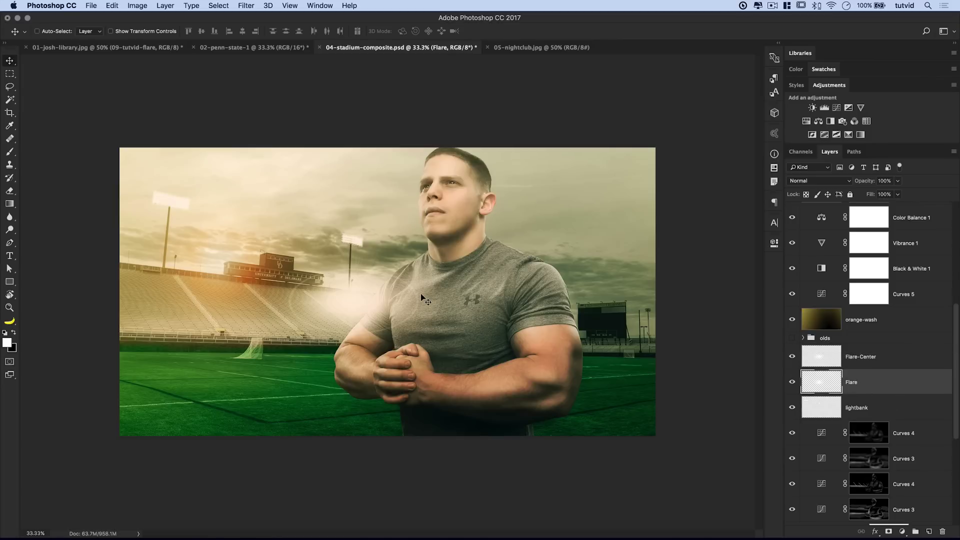
{"action": "key", "text": "ctrl+t"}
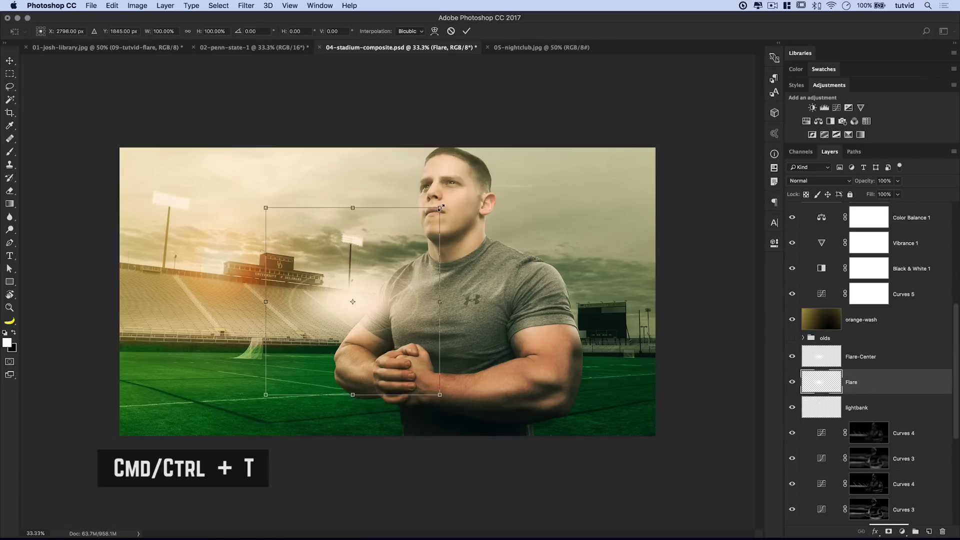
{"action": "left_click_drag", "start_coordinate": [441, 208], "coordinate": [561, 111]}
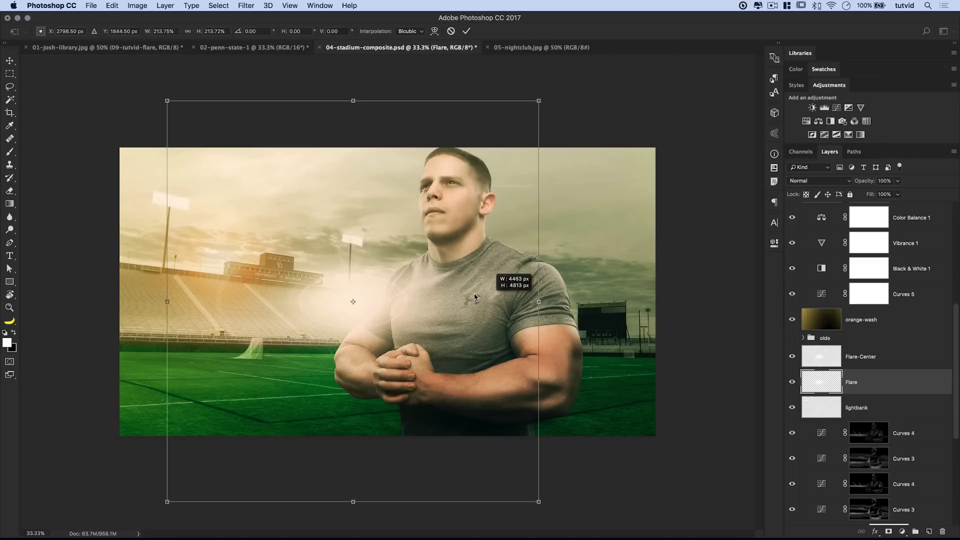
{"action": "key", "text": "Return"}
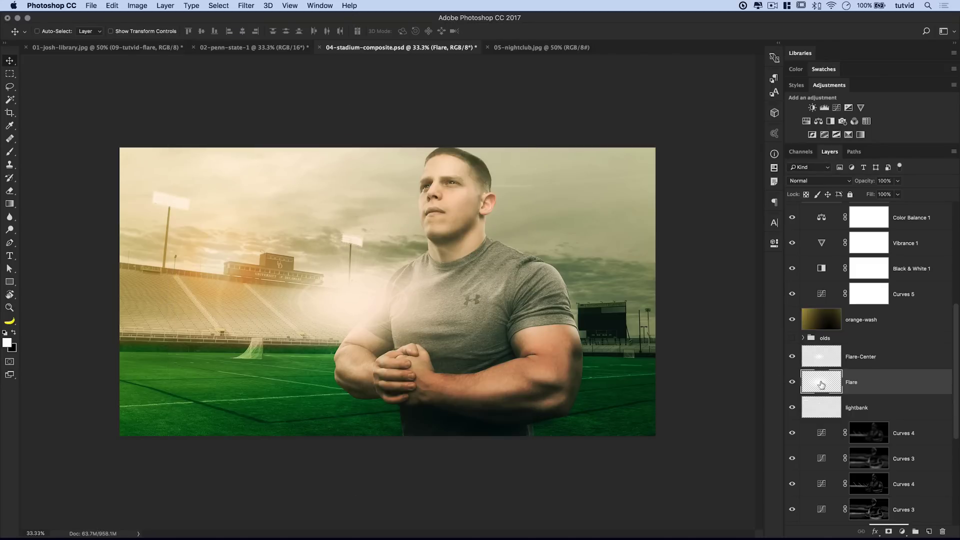
Tint the Flare glow orange with a colourised Hue/Saturation, lightness -50
{"action": "key", "text": "super"}
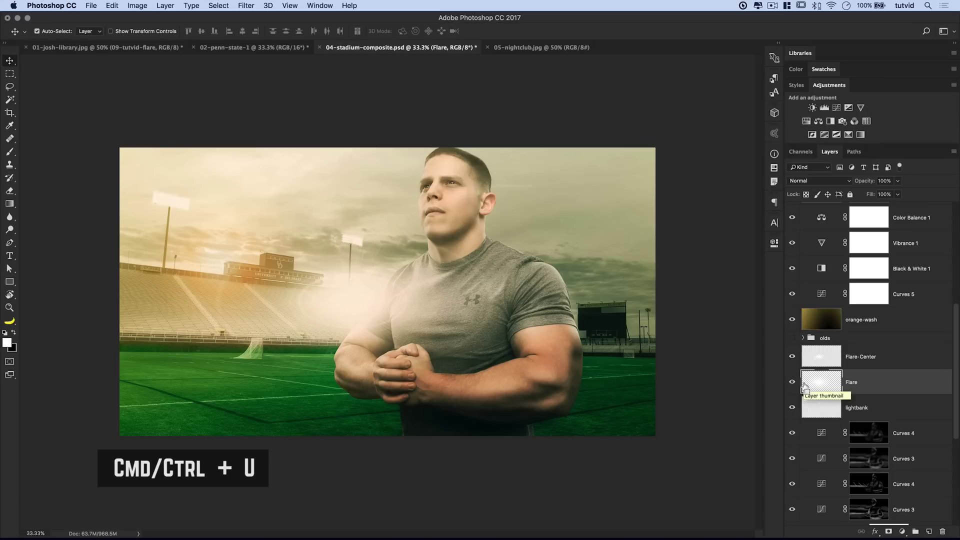
{"action": "key", "text": "super+u"}
{"action": "left_click_drag", "start_coordinate": [630, 220], "coordinate": [606, 173]}
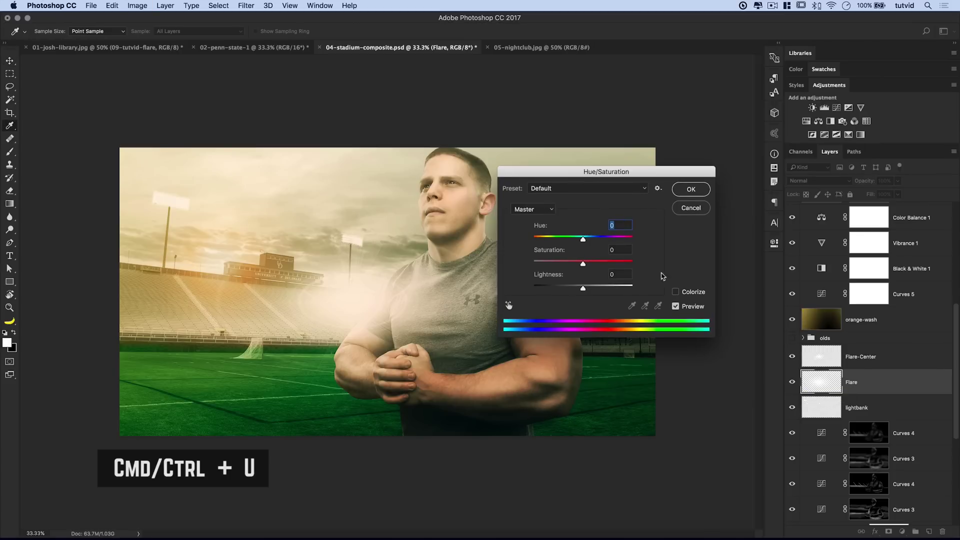
{"action": "left_click", "coordinate": [676, 292]}
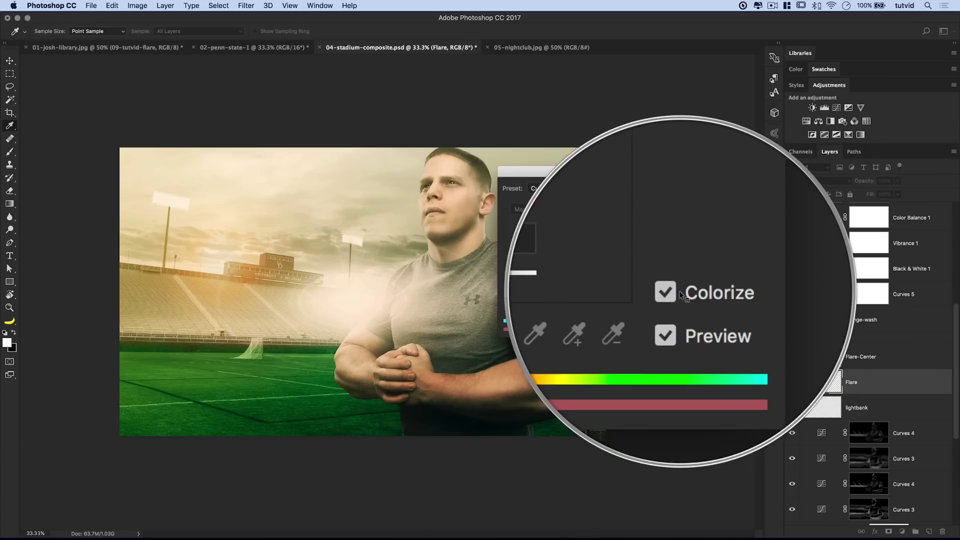
{"action": "left_click_drag", "start_coordinate": [583, 290], "coordinate": [645, 264]}
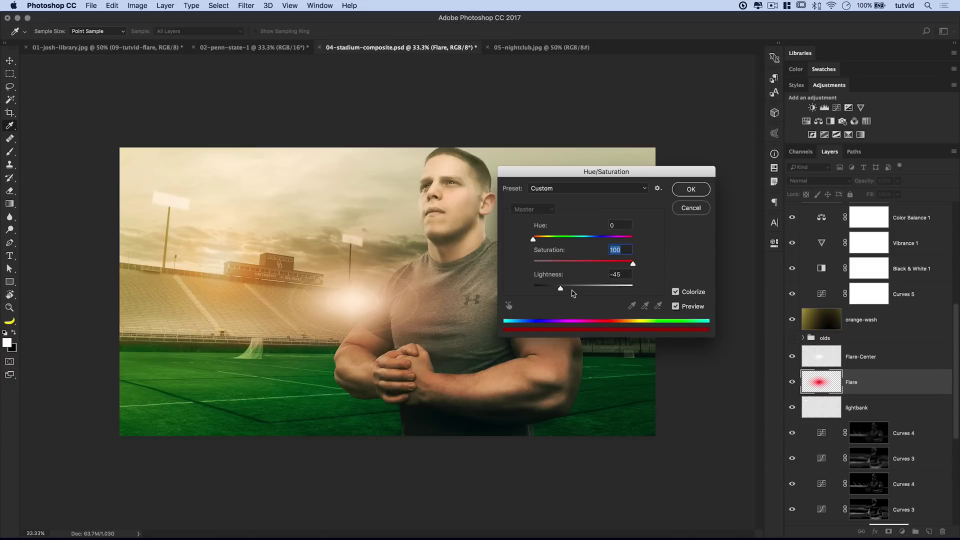
{"action": "left_click_drag", "start_coordinate": [561, 289], "coordinate": [559, 289]}
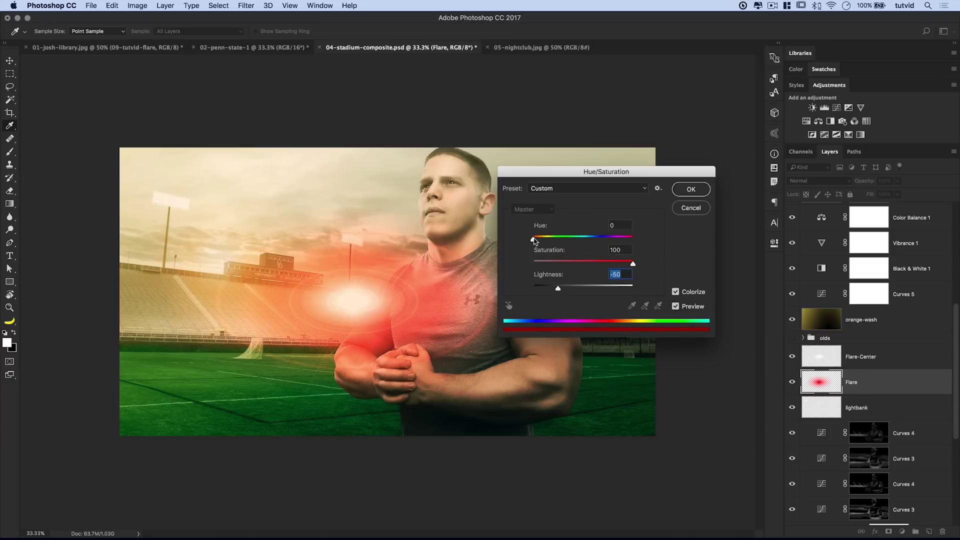
{"action": "left_click_drag", "start_coordinate": [535, 239], "coordinate": [542, 242]}
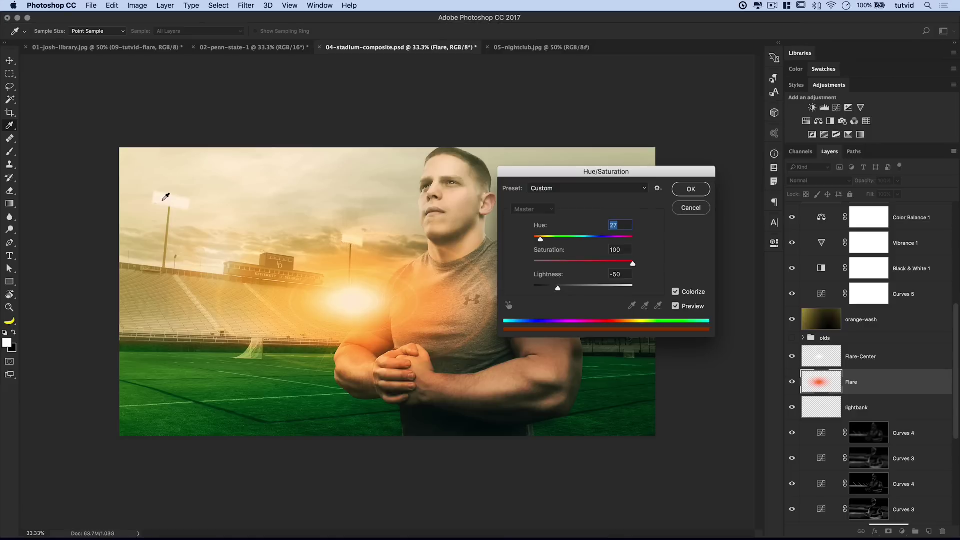
{"action": "left_click", "coordinate": [691, 190]}
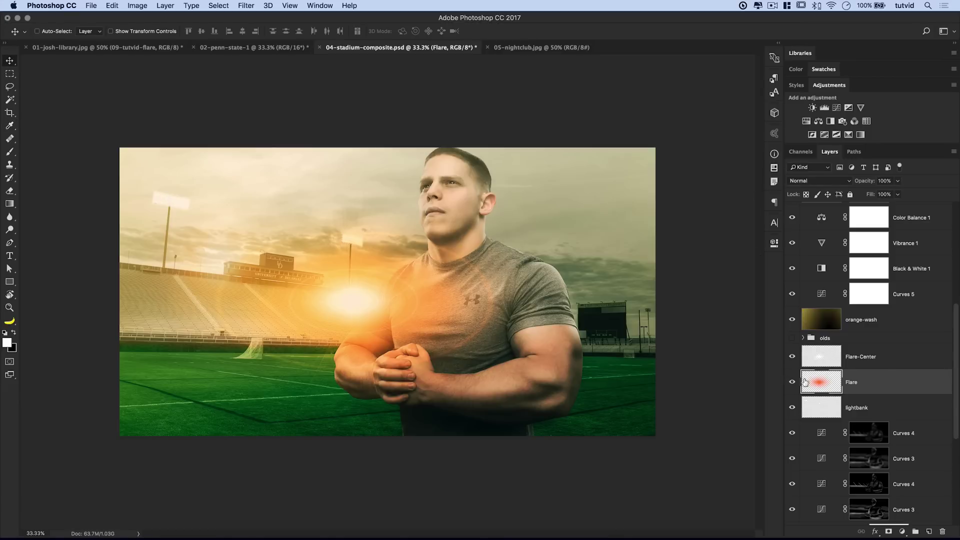
Blend Flare in Screen and Flare-Center in Linear Dodge (Add) with fill lowered to 48%
{"action": "left_click", "coordinate": [821, 181]}
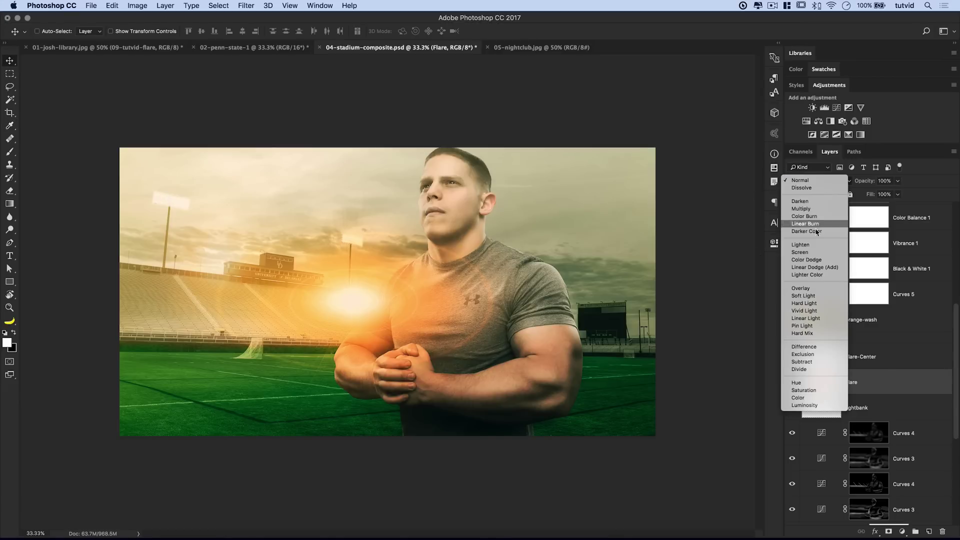
{"action": "left_click", "coordinate": [815, 250]}
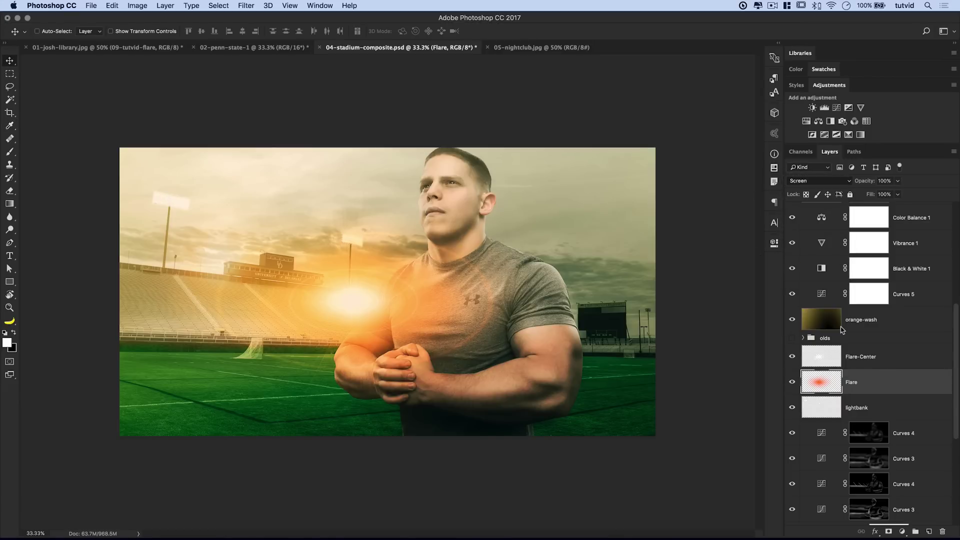
{"action": "left_click", "coordinate": [833, 357]}
{"action": "left_click", "coordinate": [828, 180]}
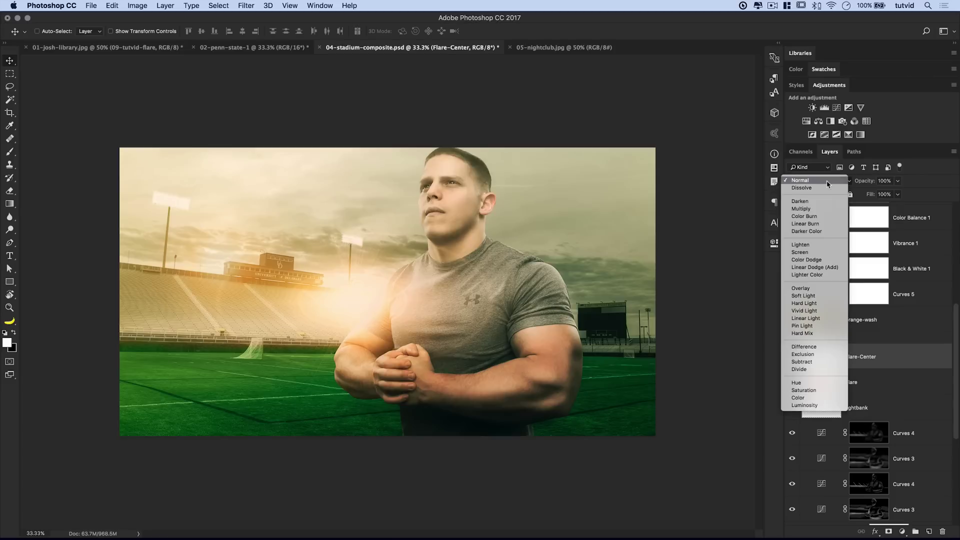
{"action": "left_click", "coordinate": [815, 267]}
{"action": "left_click_drag", "start_coordinate": [872, 198], "coordinate": [853, 196]}
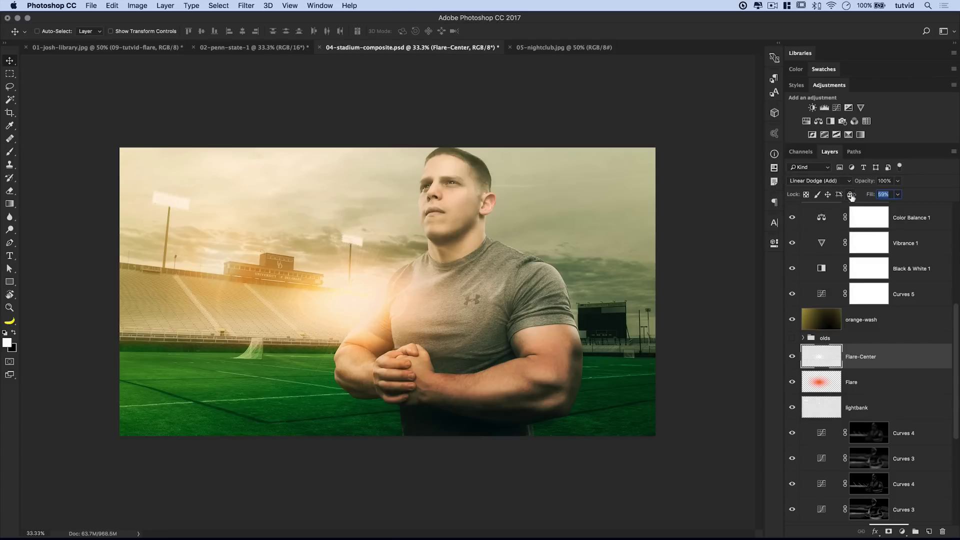
Dim the Flare layer's opacity to 84%
{"action": "left_click", "coordinate": [860, 372]}
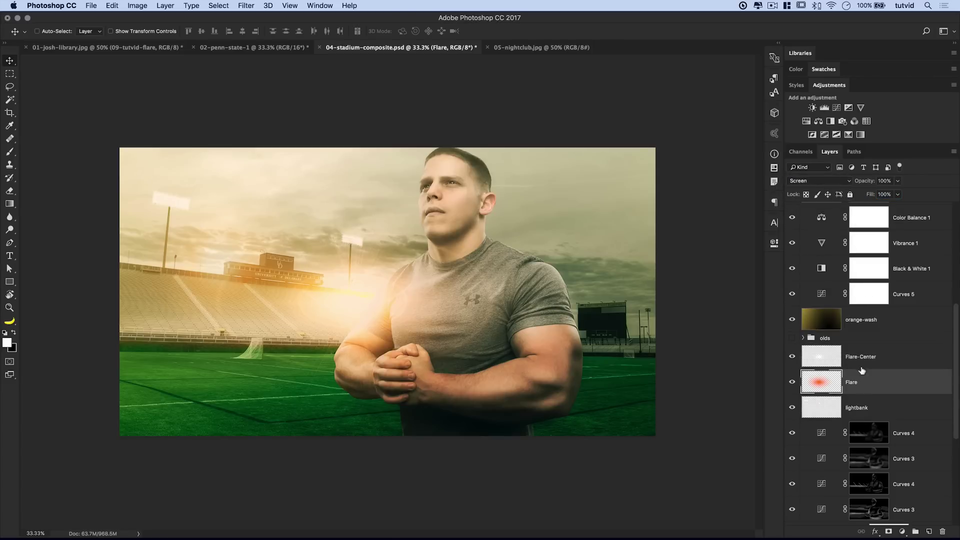
{"action": "left_click", "coordinate": [862, 181]}
{"action": "left_click_drag", "start_coordinate": [863, 181], "coordinate": [860, 181]}
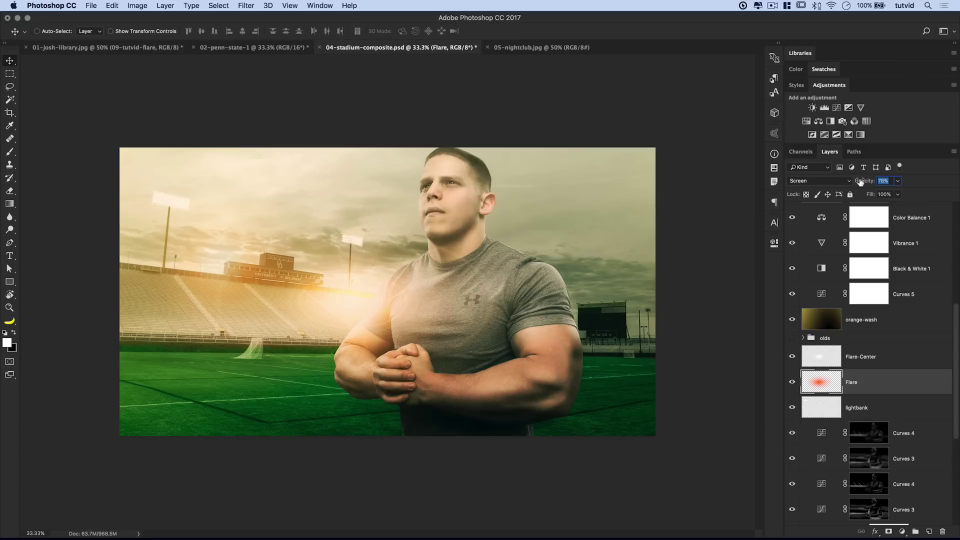
{"action": "key", "text": "Return"}
Select both flare layers together and drag them toward the upper-left stands
{"action": "left_click", "coordinate": [895, 361]}
{"action": "left_click", "coordinate": [892, 382], "text": "shift"}
{"action": "left_click", "coordinate": [893, 364]}
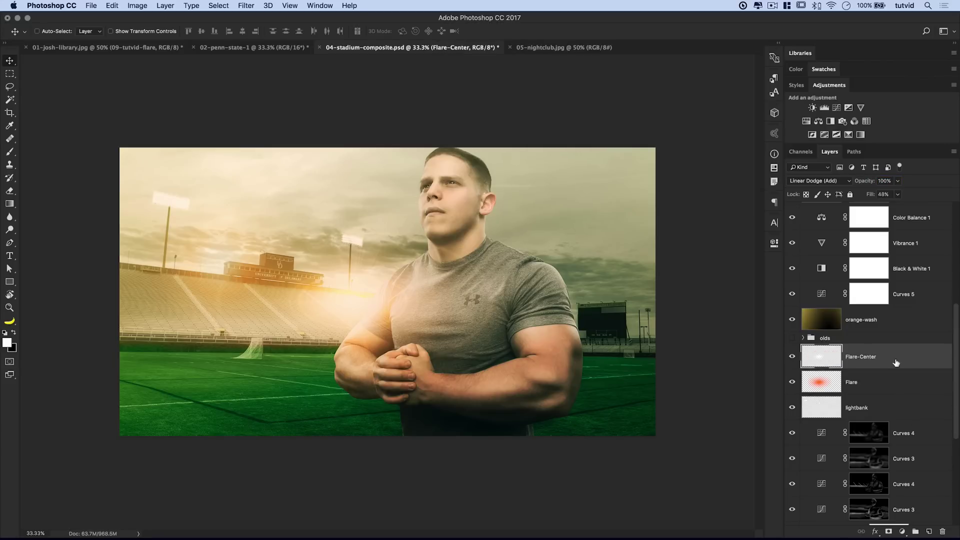
{"action": "left_click", "coordinate": [888, 393], "text": "shift"}
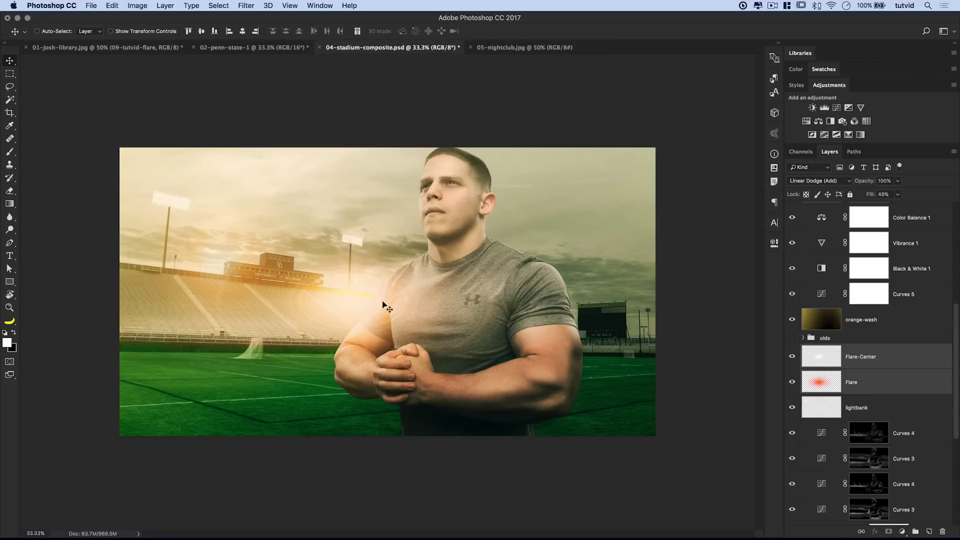
{"action": "left_click_drag", "start_coordinate": [385, 307], "coordinate": [198, 208]}
Rotate both flare layers slightly around a repositioned pivot
{"action": "key", "text": "ctrl+t"}
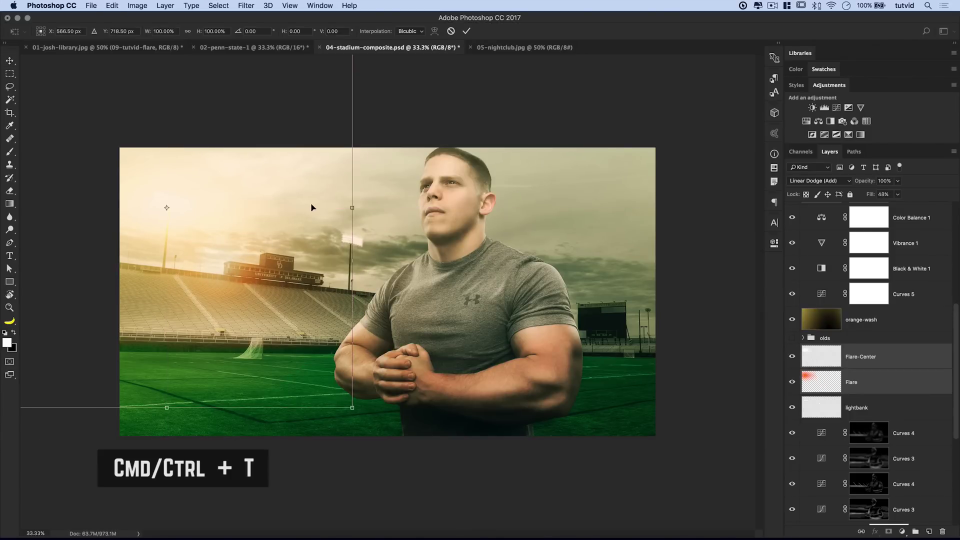
{"action": "left_click_drag", "start_coordinate": [391, 213], "coordinate": [395, 220]}
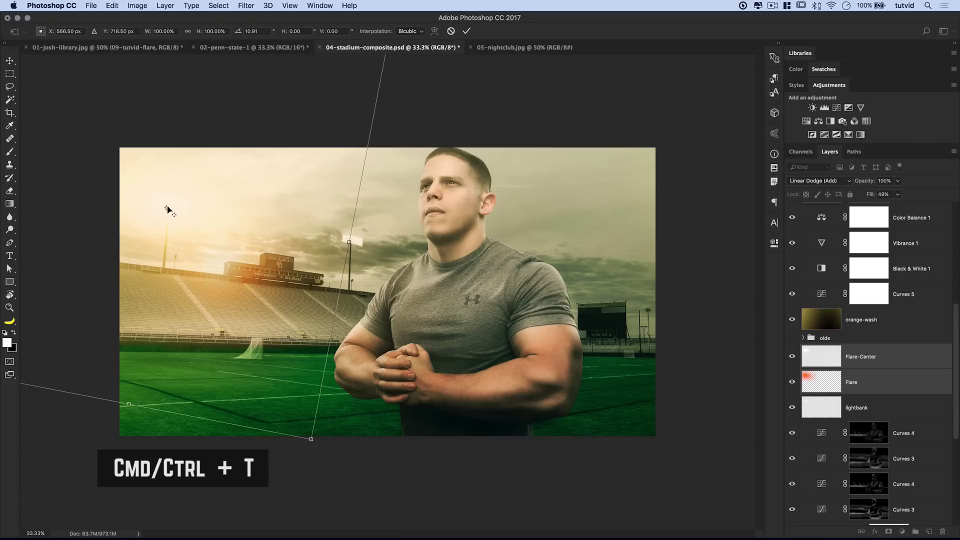
{"action": "left_click_drag", "start_coordinate": [167, 208], "coordinate": [181, 220]}
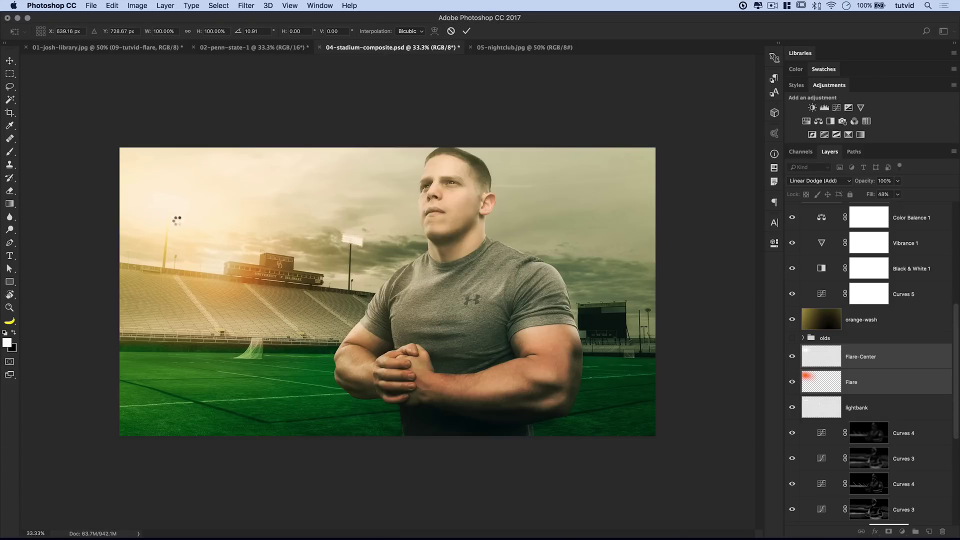
{"action": "key", "text": "Return"}
Restore Flare-Center's fill to 100%, raise Flare's opacity to 94%, and reselect both layers
{"action": "left_click", "coordinate": [853, 357]}
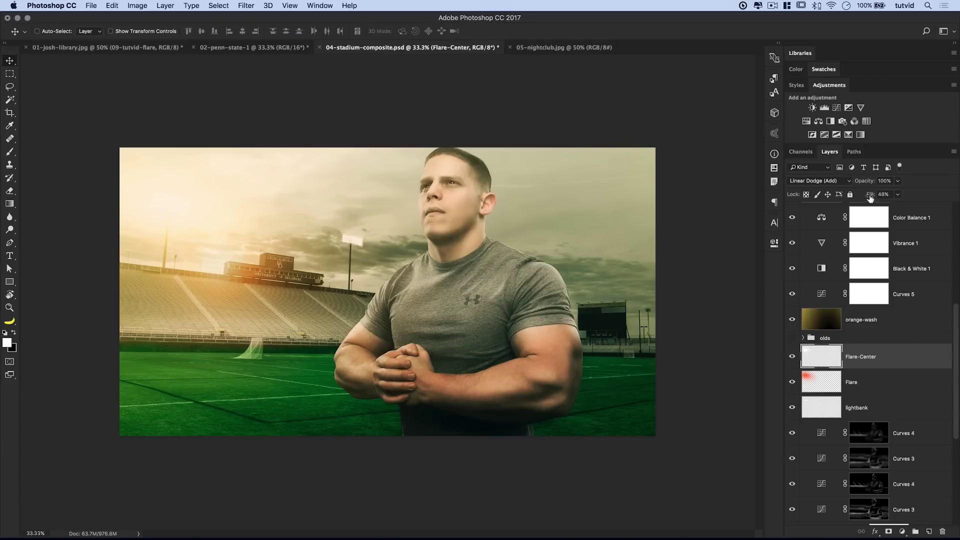
{"action": "left_click", "coordinate": [883, 195]}
{"action": "type", "text": "100"}
{"action": "key", "text": "Return"}
{"action": "key", "text": "Escape"}
{"action": "left_click", "coordinate": [850, 385]}
{"action": "left_click", "coordinate": [867, 183]}
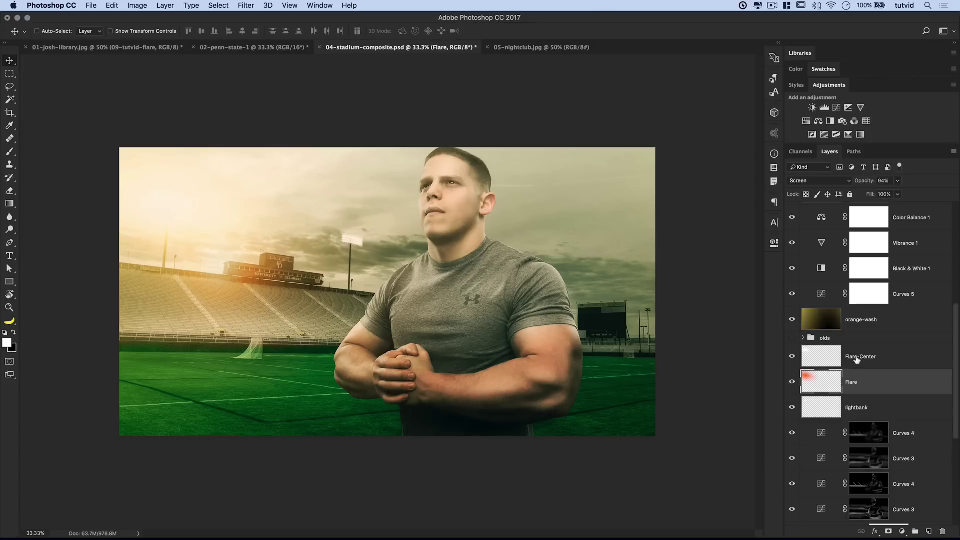
{"action": "left_click", "coordinate": [885, 358], "text": "shift"}
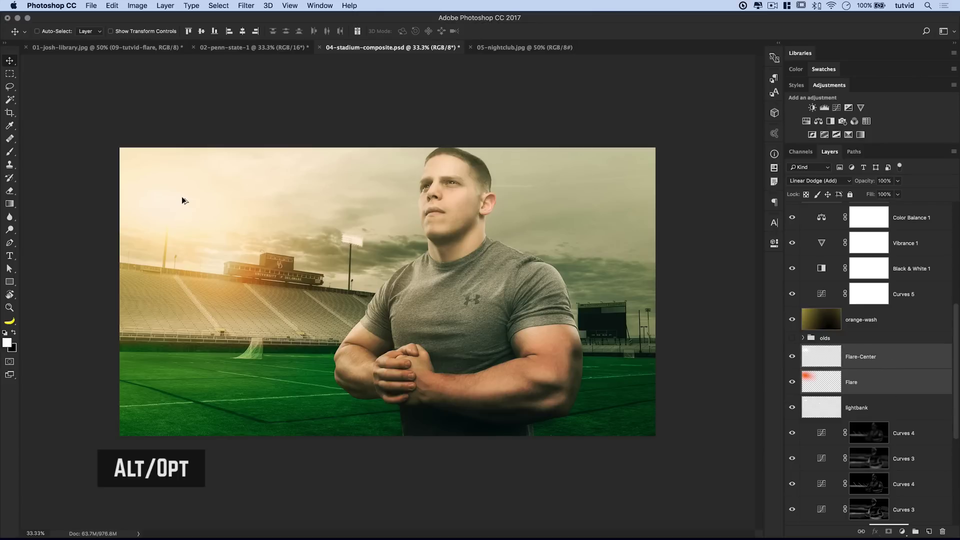
Alt-drag a copy of both flare layers rightward toward the man, then switch to 05-nightclub.jpg
{"action": "left_click_drag", "start_coordinate": [251, 229], "coordinate": [366, 229]}
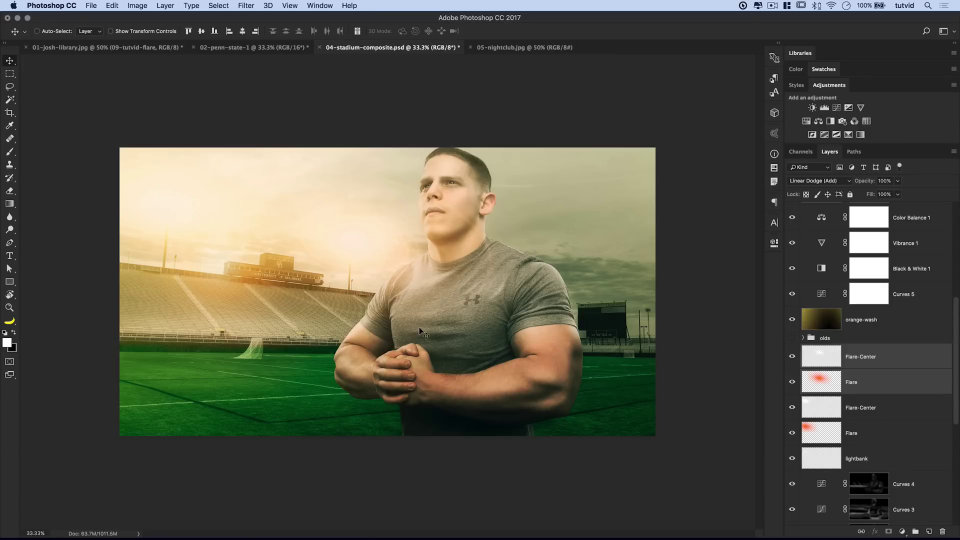
{"action": "left_click", "coordinate": [526, 48]}
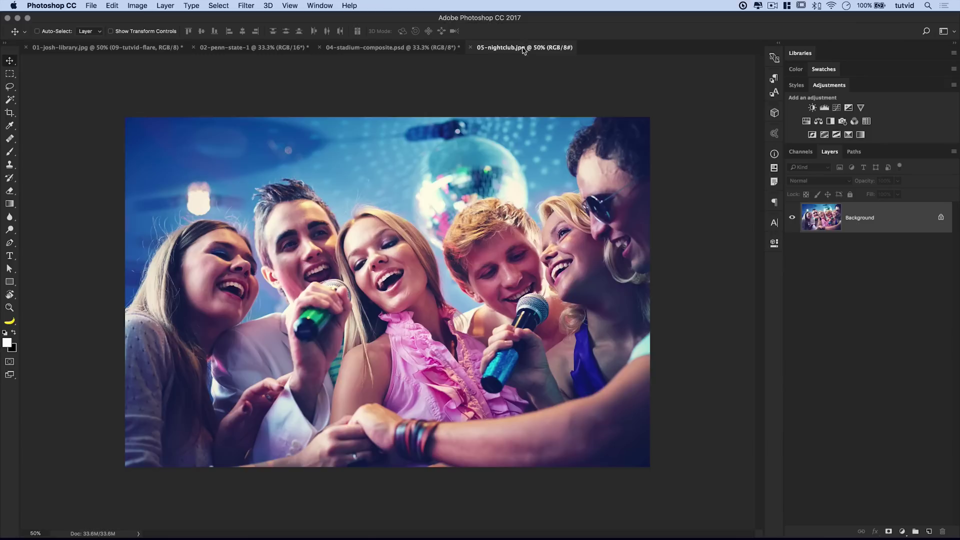
Close 04-stadium-composite and discard its unsaved changes
{"action": "left_click", "coordinate": [427, 49]}
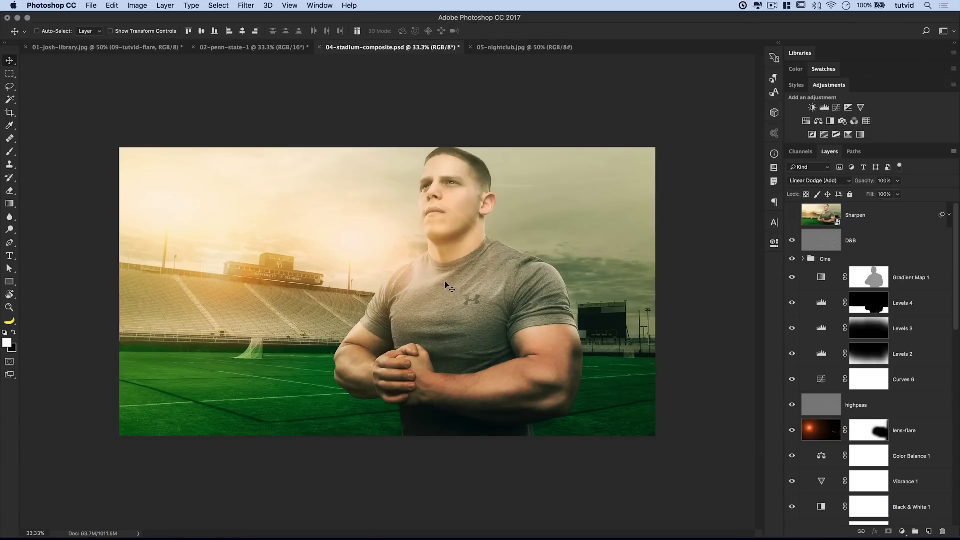
{"action": "key", "text": "super+w"}
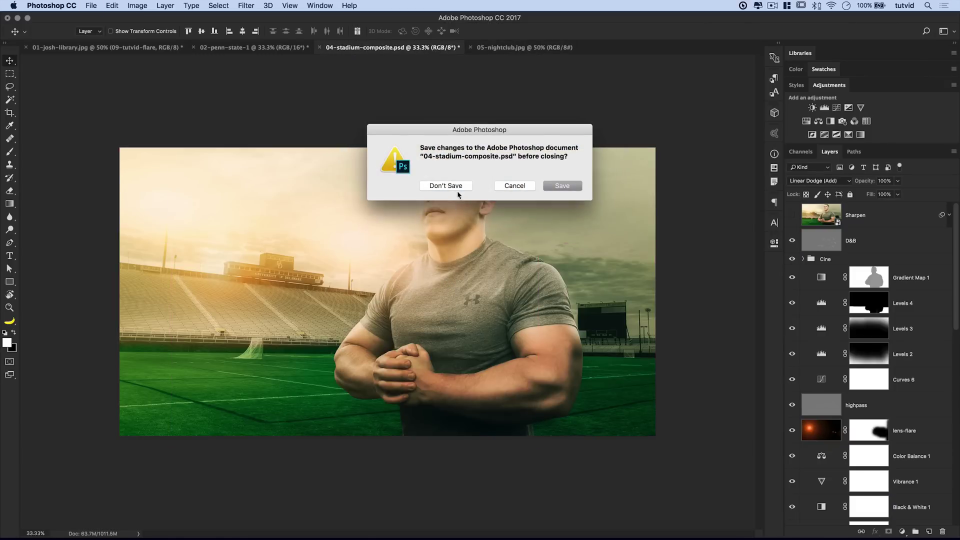
{"action": "left_click", "coordinate": [458, 187]}
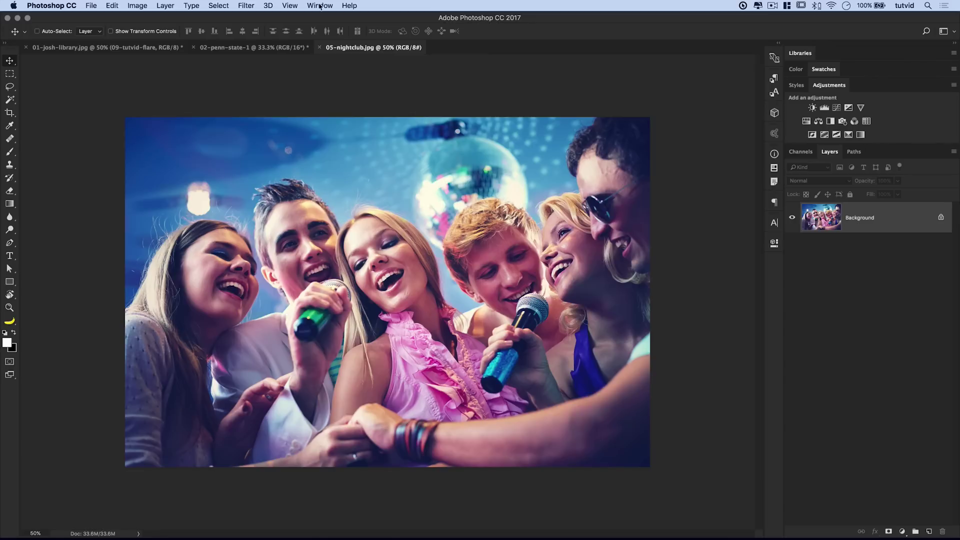
{"action": "left_click", "coordinate": [255, 7]}
{"action": "mouse_move", "coordinate": [280, 171]}
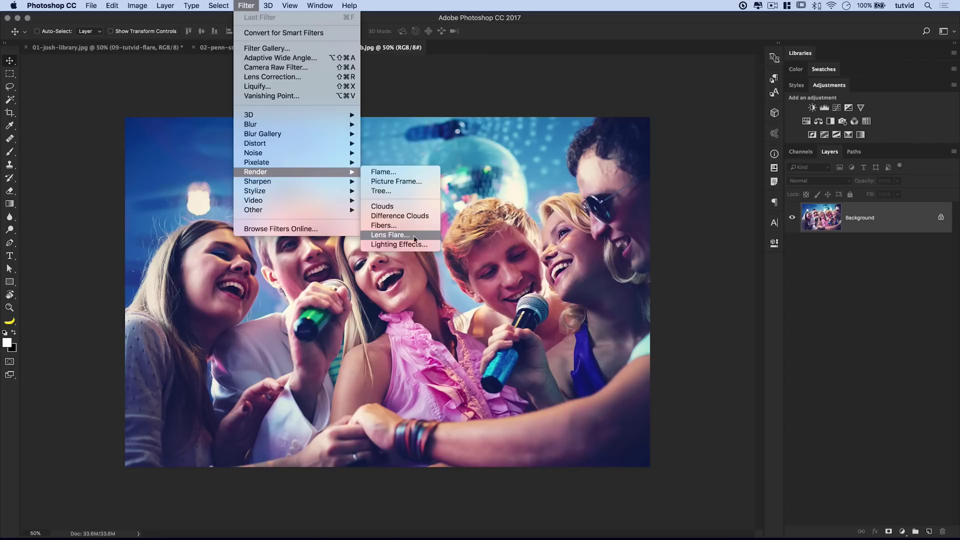
{"action": "key", "text": "Escape"}
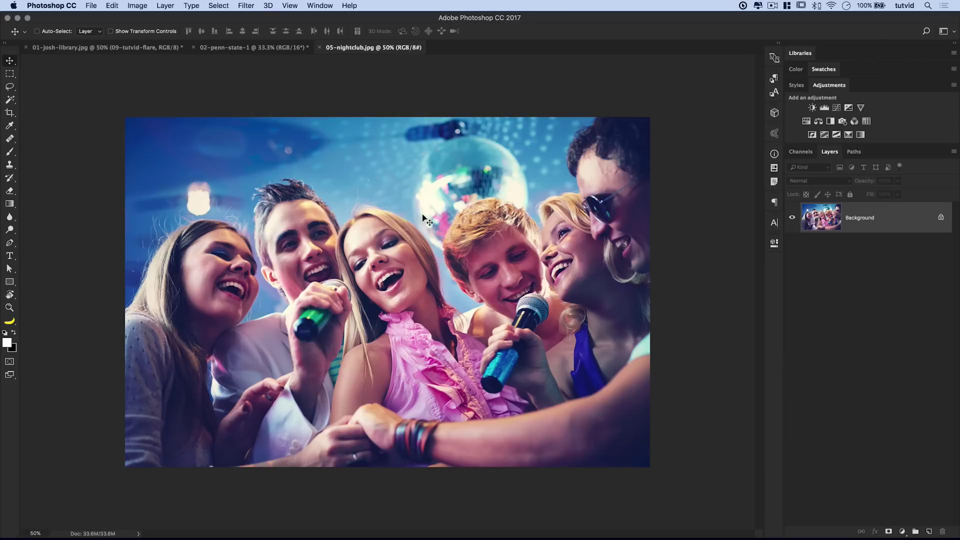
{"action": "left_click", "coordinate": [774, 154]}
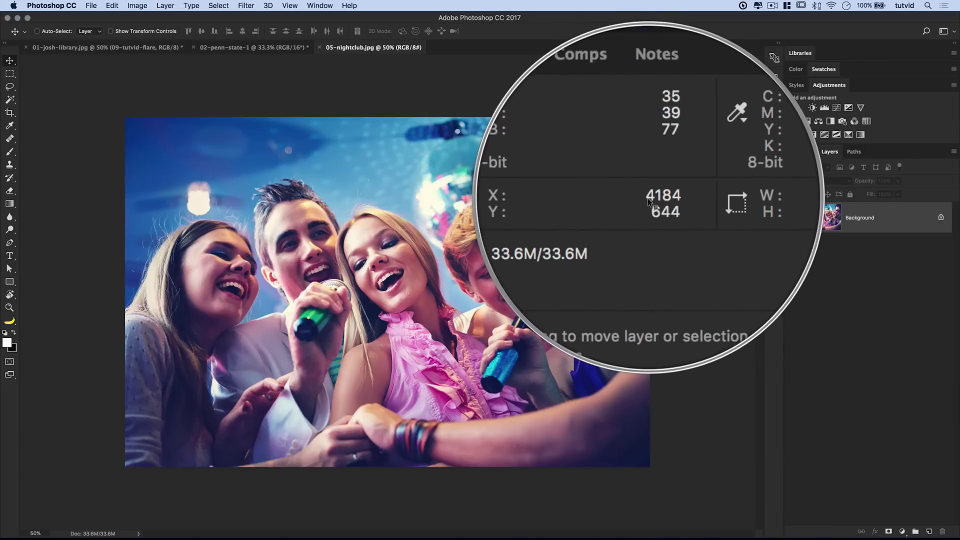
{"action": "left_click", "coordinate": [775, 155]}
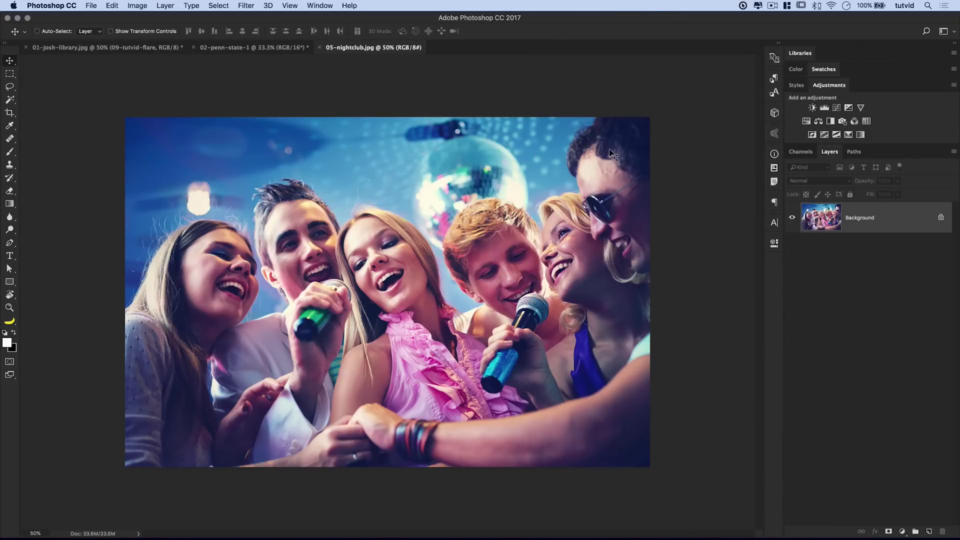
{"action": "left_click", "coordinate": [10, 127]}
{"action": "left_click", "coordinate": [9, 60]}
{"action": "left_click", "coordinate": [774, 154]}
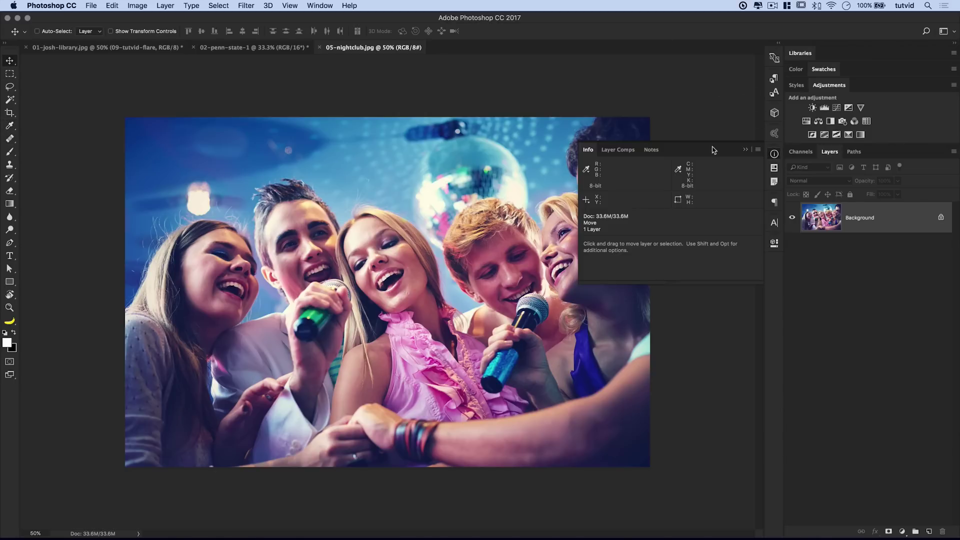
{"action": "left_click_drag", "start_coordinate": [714, 150], "coordinate": [457, 249]}
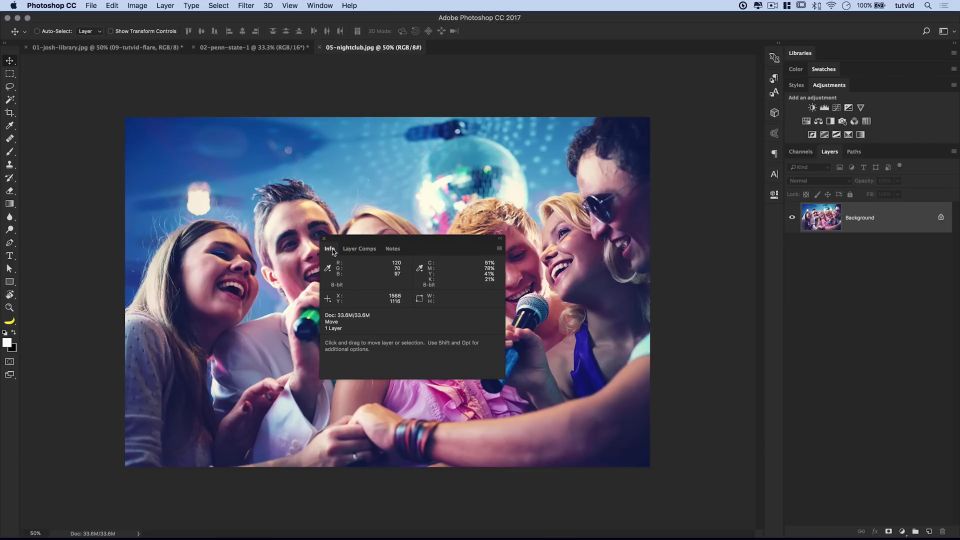
{"action": "left_click_drag", "start_coordinate": [334, 245], "coordinate": [783, 214]}
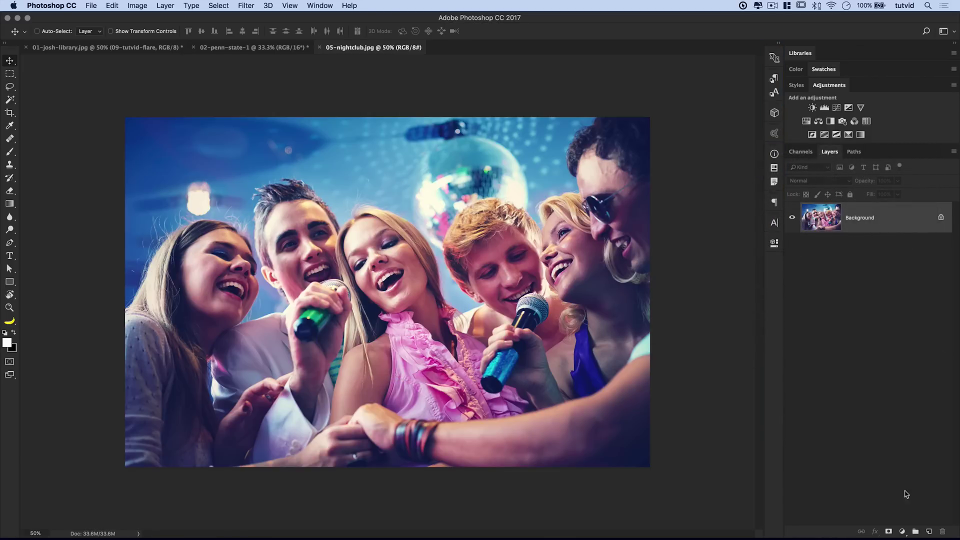
Add a new layer named flare and fill it with Black via Edit > Fill
{"action": "left_click", "coordinate": [931, 533]}
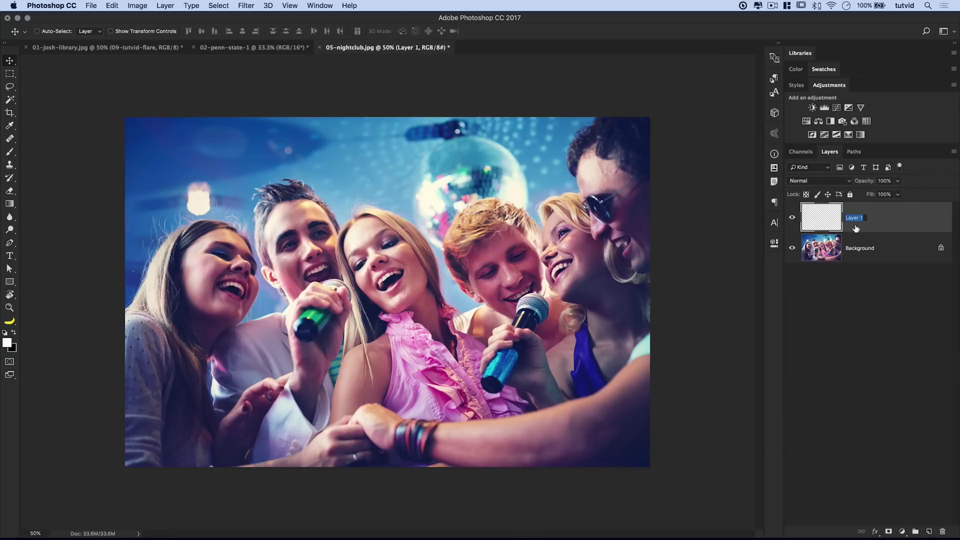
{"action": "type", "text": "flare"}
{"action": "key", "text": "Return"}
{"action": "left_click", "coordinate": [113, 6]}
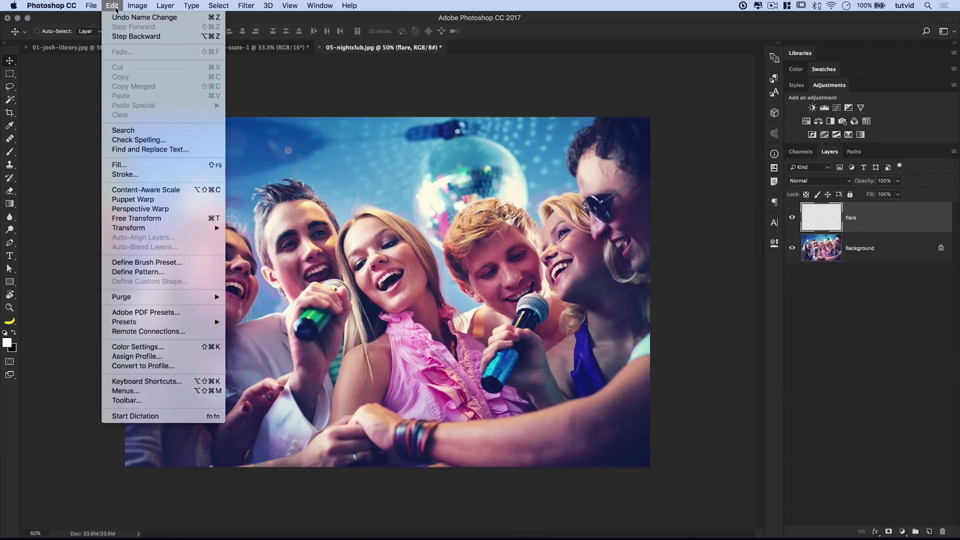
{"action": "left_click", "coordinate": [152, 166]}
{"action": "left_click", "coordinate": [411, 255]}
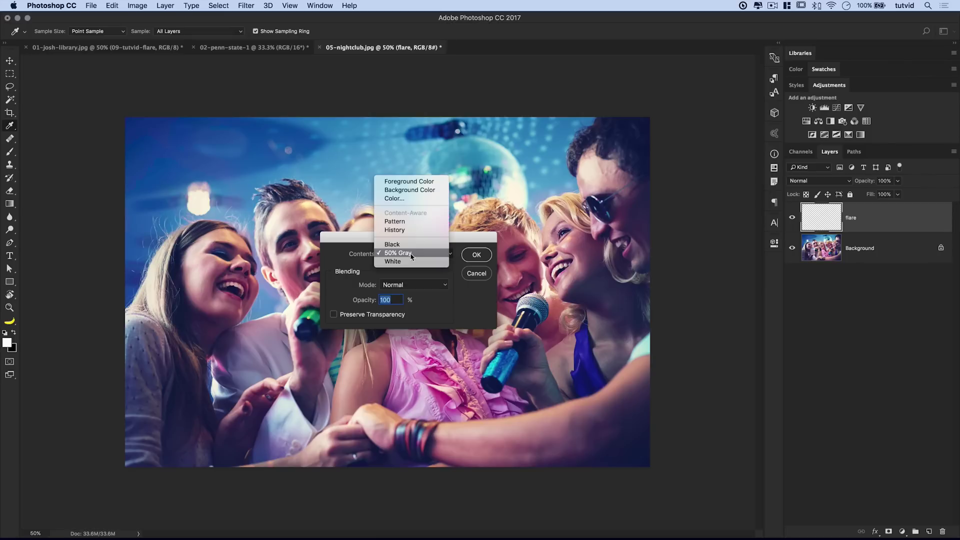
{"action": "left_click", "coordinate": [400, 244]}
{"action": "left_click", "coordinate": [477, 255]}
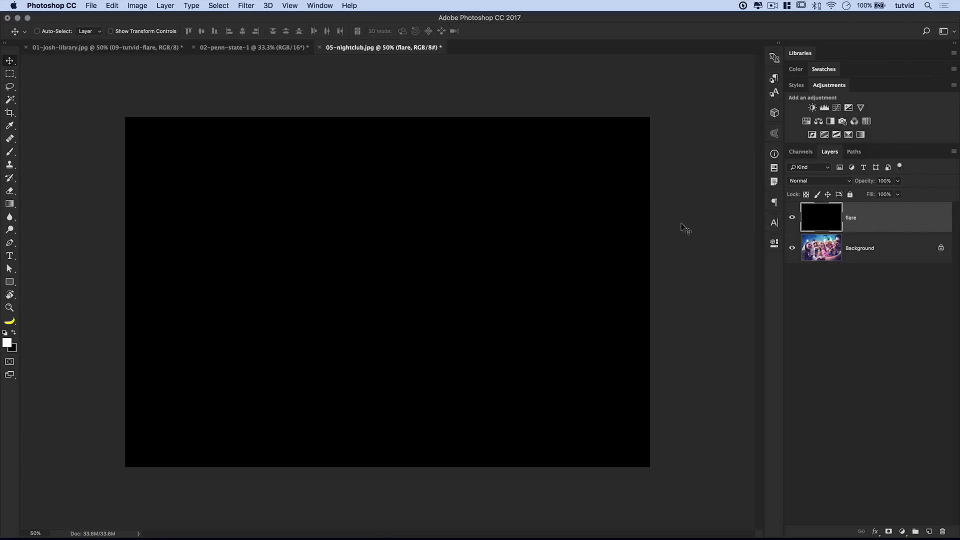
Try the flare layer in Screen blend mode, then return it to Normal
{"action": "left_click", "coordinate": [818, 180]}
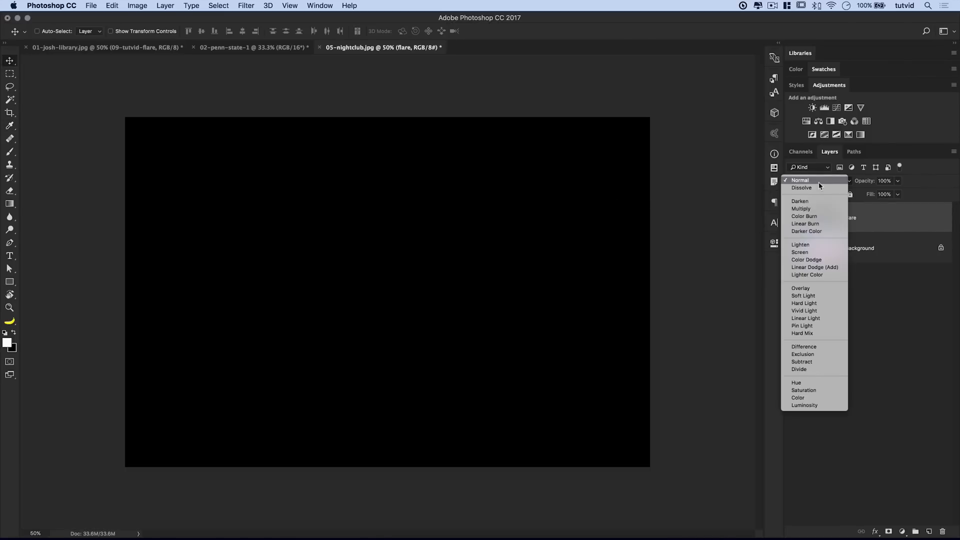
{"action": "left_click", "coordinate": [805, 250]}
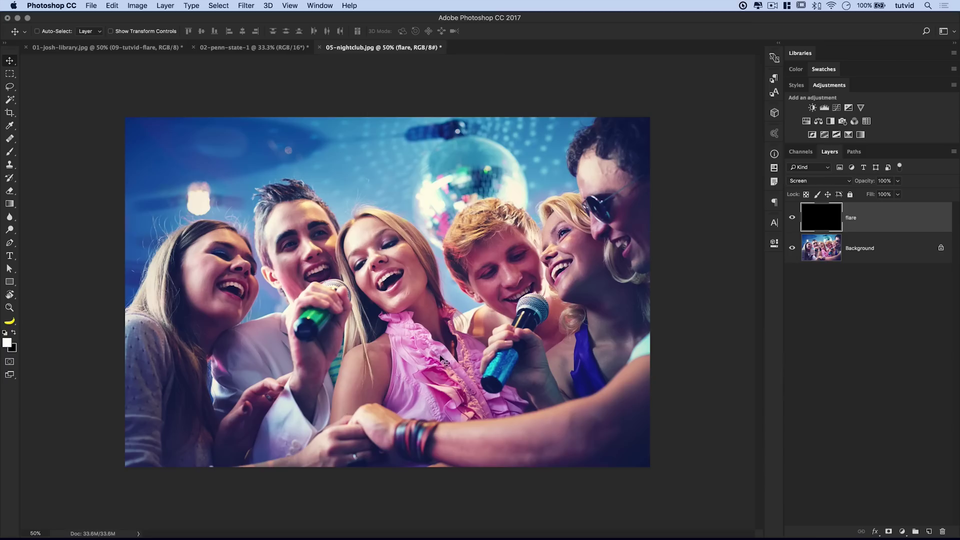
{"action": "left_click", "coordinate": [827, 183]}
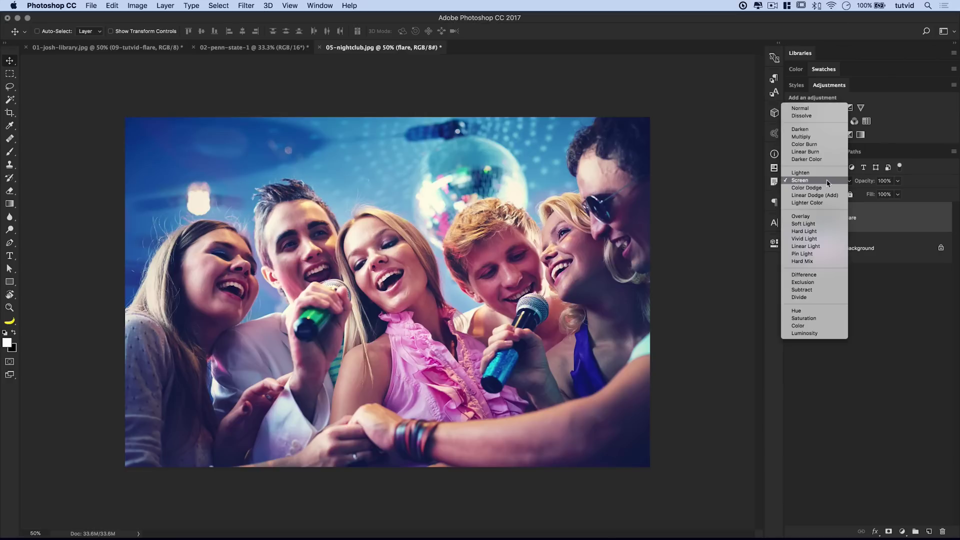
{"action": "left_click", "coordinate": [808, 109]}
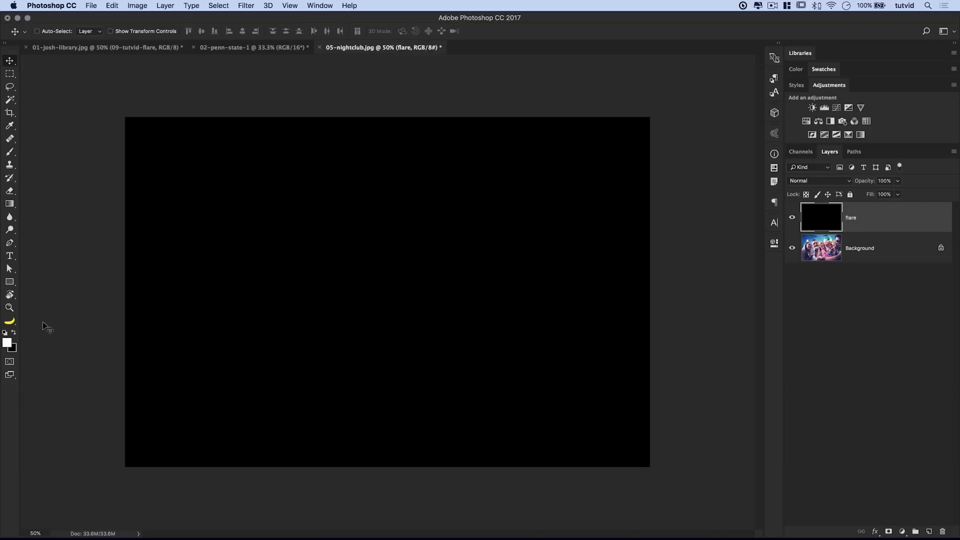
{"action": "left_click", "coordinate": [248, 8]}
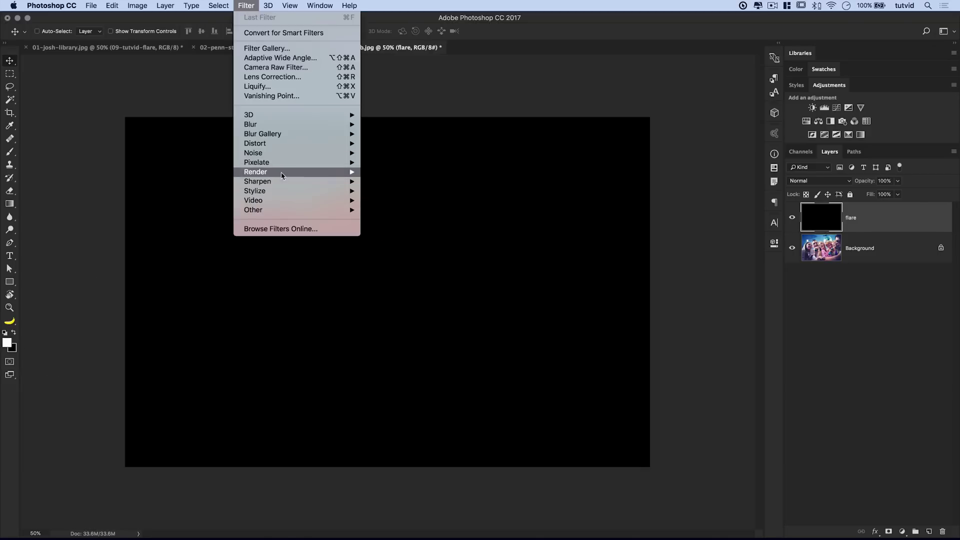
In Lens Flare, compare lens types, settle on 35mm Prime, place it top-right at 118% brightness
{"action": "mouse_move", "coordinate": [283, 175]}
{"action": "left_click", "coordinate": [410, 234]}
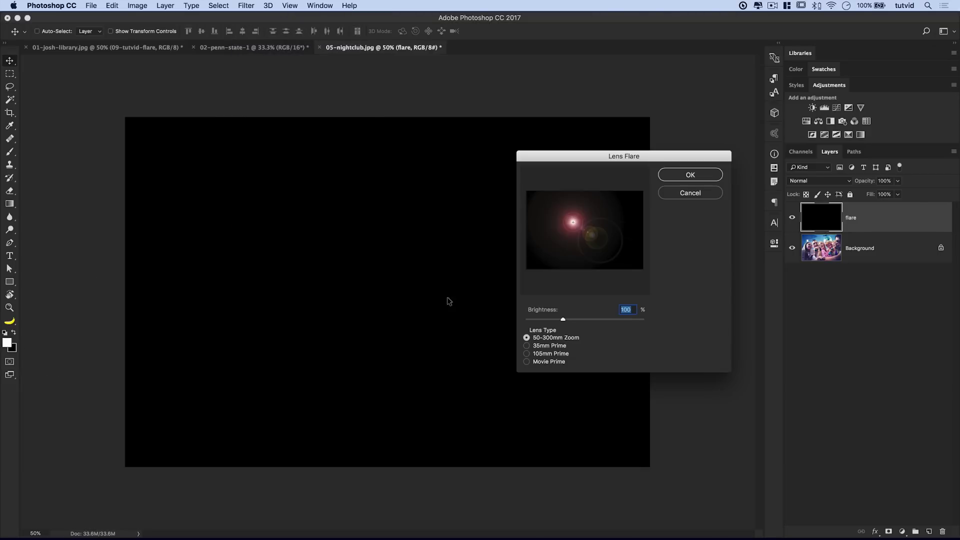
{"action": "left_click_drag", "start_coordinate": [647, 160], "coordinate": [423, 147]}
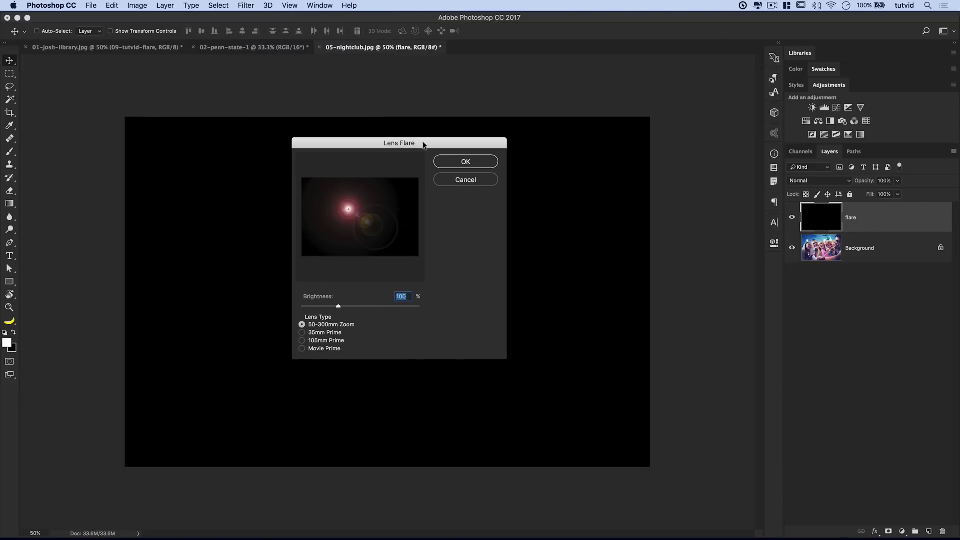
{"action": "left_click", "coordinate": [320, 333]}
{"action": "left_click", "coordinate": [322, 341]}
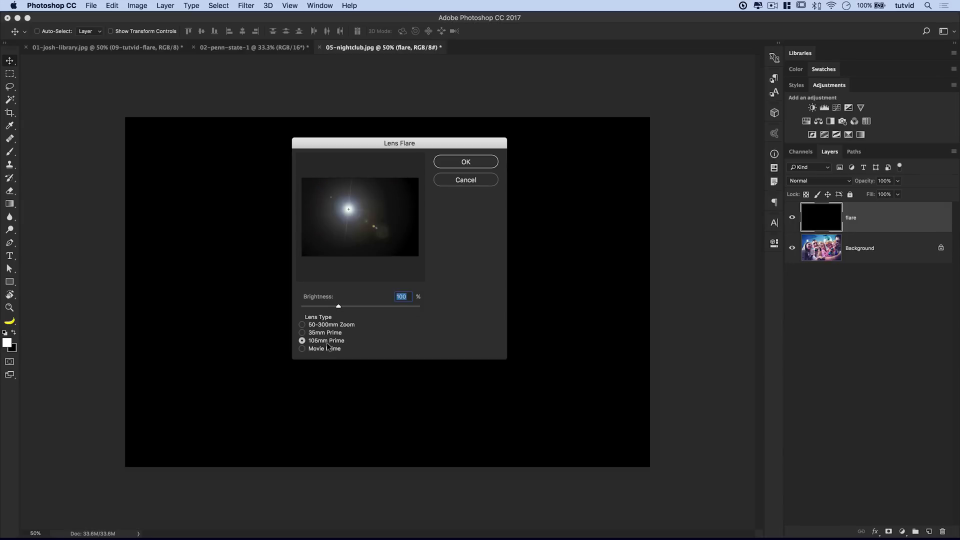
{"action": "left_click", "coordinate": [318, 351]}
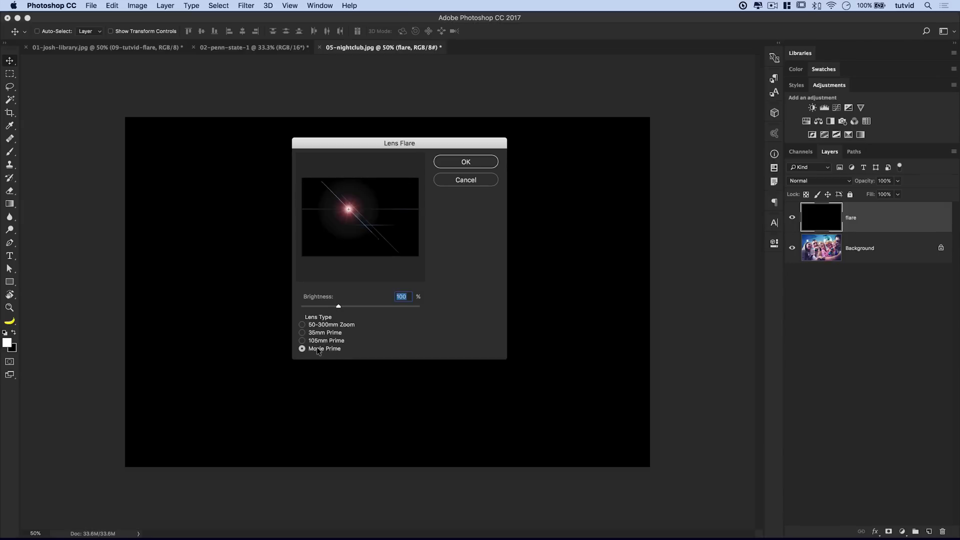
{"action": "left_click", "coordinate": [321, 342]}
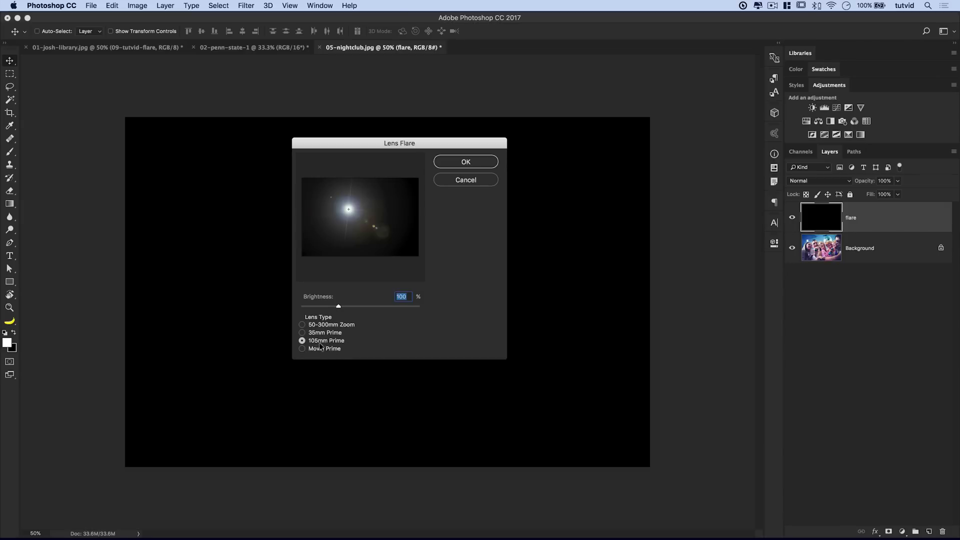
{"action": "left_click", "coordinate": [323, 334]}
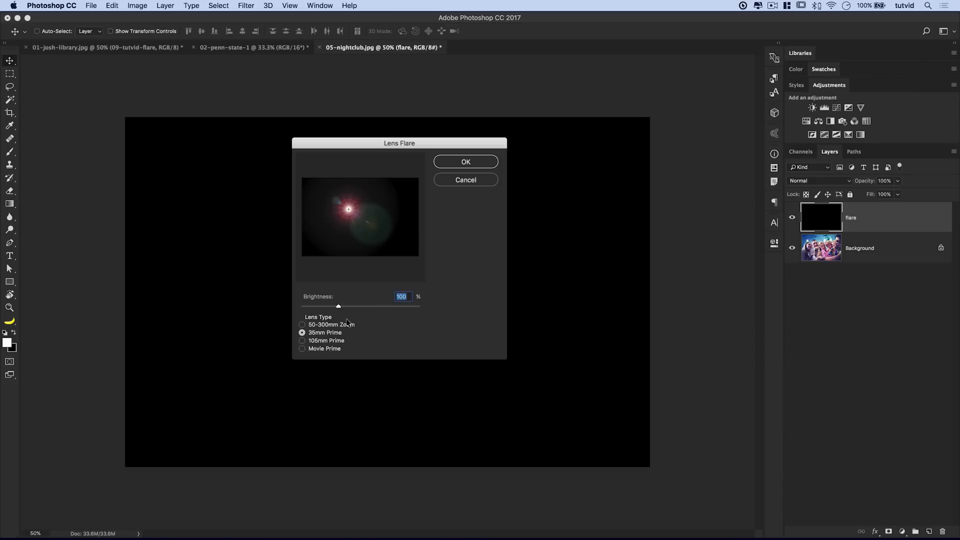
{"action": "left_click_drag", "start_coordinate": [348, 210], "coordinate": [413, 192]}
{"action": "left_click_drag", "start_coordinate": [339, 306], "coordinate": [345, 306]}
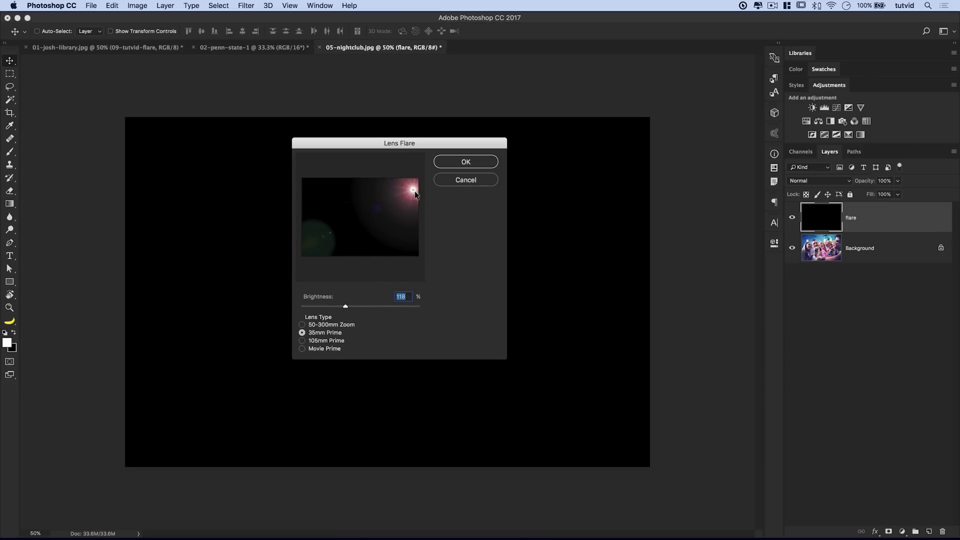
Enter exact flare centre coordinates, with Y set to 250
{"action": "key", "text": "alt"}
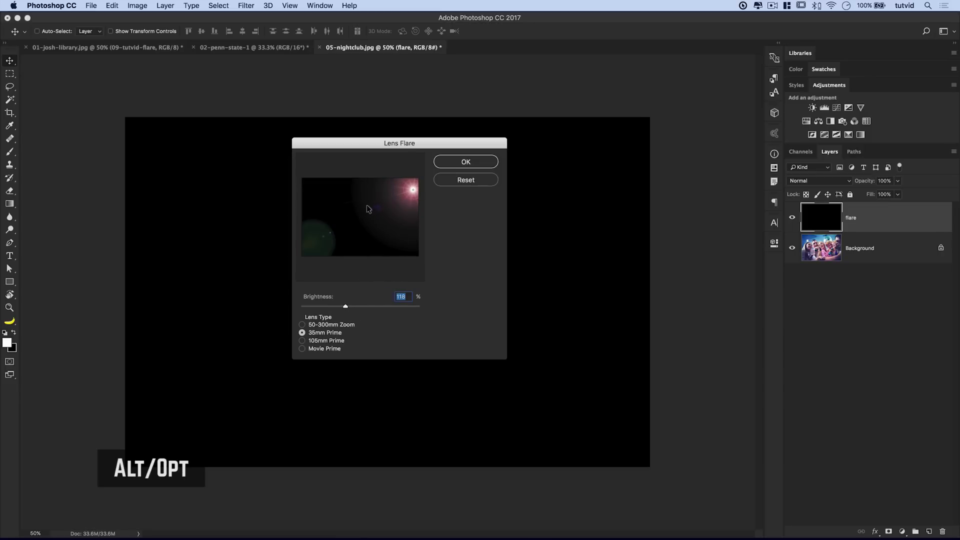
{"action": "left_click", "coordinate": [386, 198], "text": "alt"}
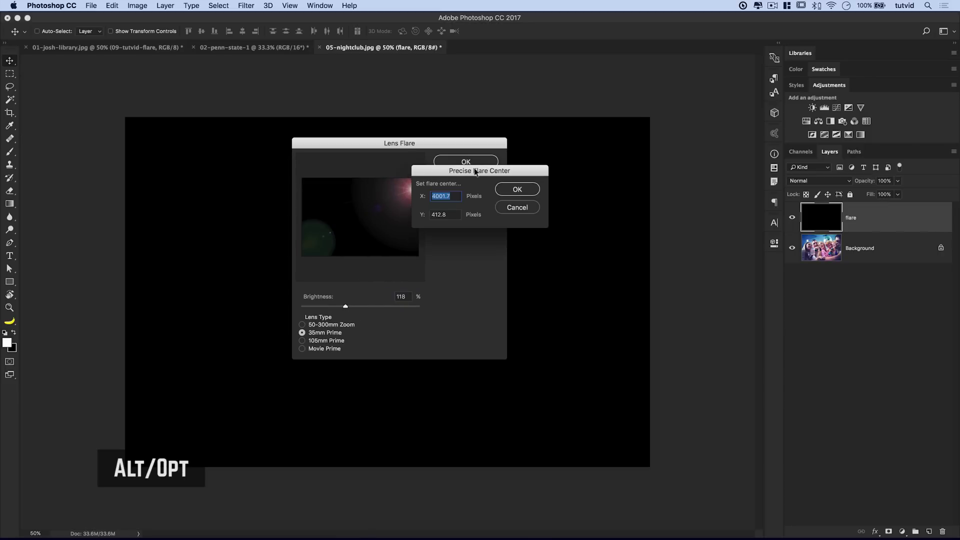
{"action": "left_click_drag", "start_coordinate": [494, 205], "coordinate": [508, 206]}
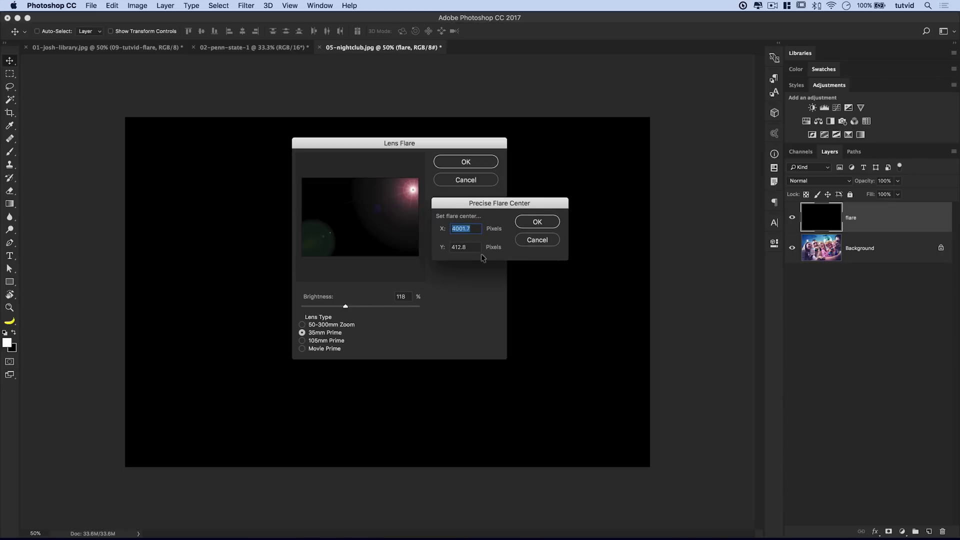
{"action": "type", "text": "3560"}
{"action": "key", "text": "Tab"}
{"action": "type", "text": "2"}
{"action": "key", "text": "Tab"}
{"action": "left_click", "coordinate": [540, 223]}
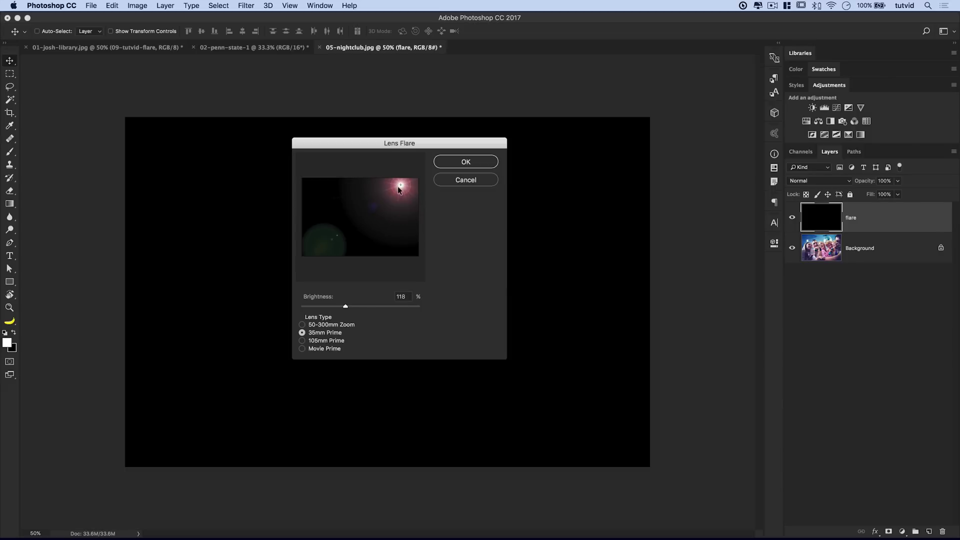
Correct the flare centre X coordinate to 3650 and render the flare
{"action": "left_click", "coordinate": [382, 207], "text": "alt"}
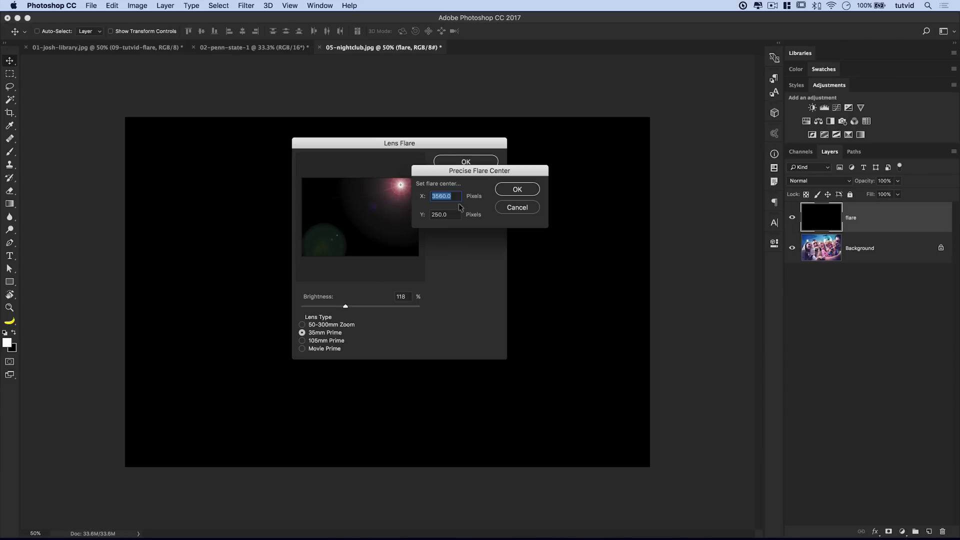
{"action": "left_click", "coordinate": [450, 196]}
{"action": "double_click", "coordinate": [451, 198]}
{"action": "type", "text": "3650"}
{"action": "left_click", "coordinate": [528, 194]}
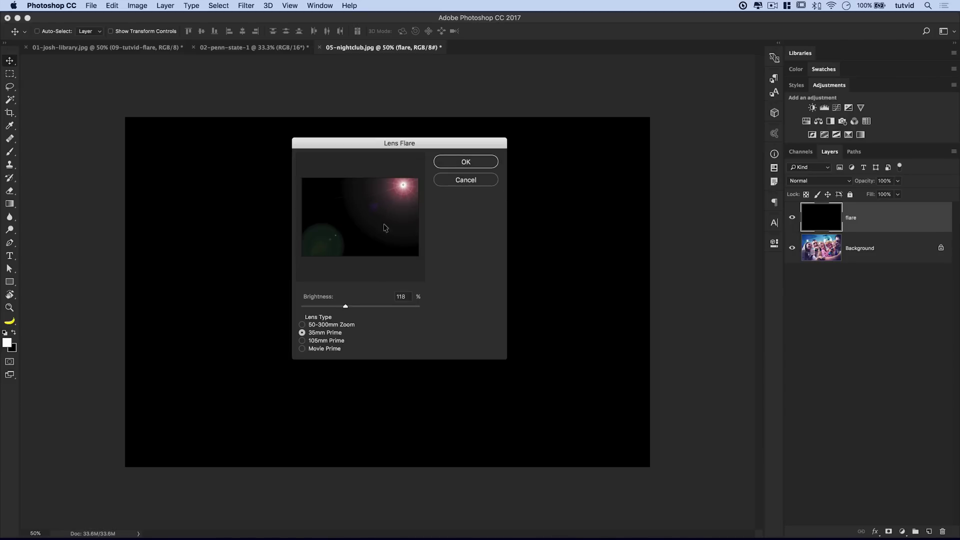
{"action": "left_click", "coordinate": [465, 162]}
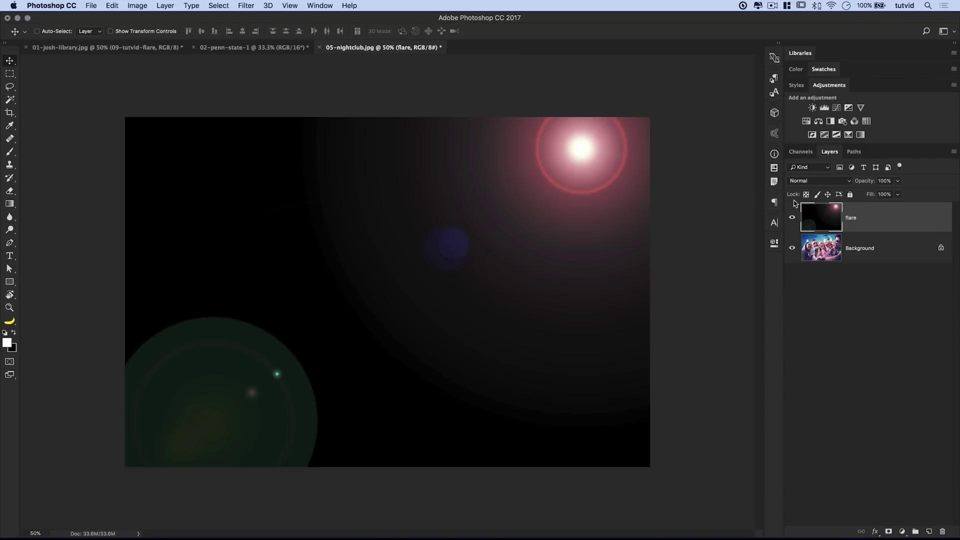
Blend the flare layer in Screen, move it over the man's head, and scale it to about 101%
{"action": "left_click", "coordinate": [816, 180]}
{"action": "left_click", "coordinate": [804, 255]}
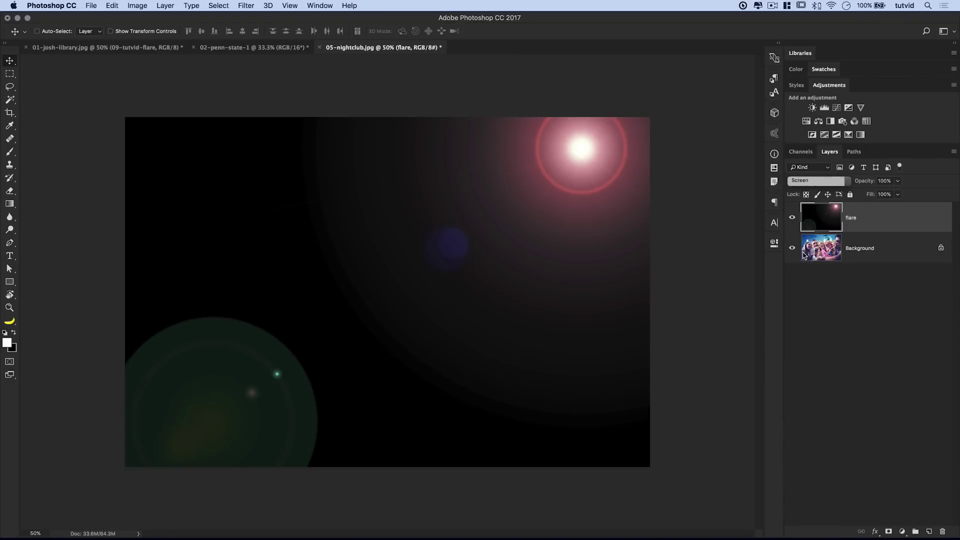
{"action": "left_click_drag", "start_coordinate": [596, 155], "coordinate": [627, 145]}
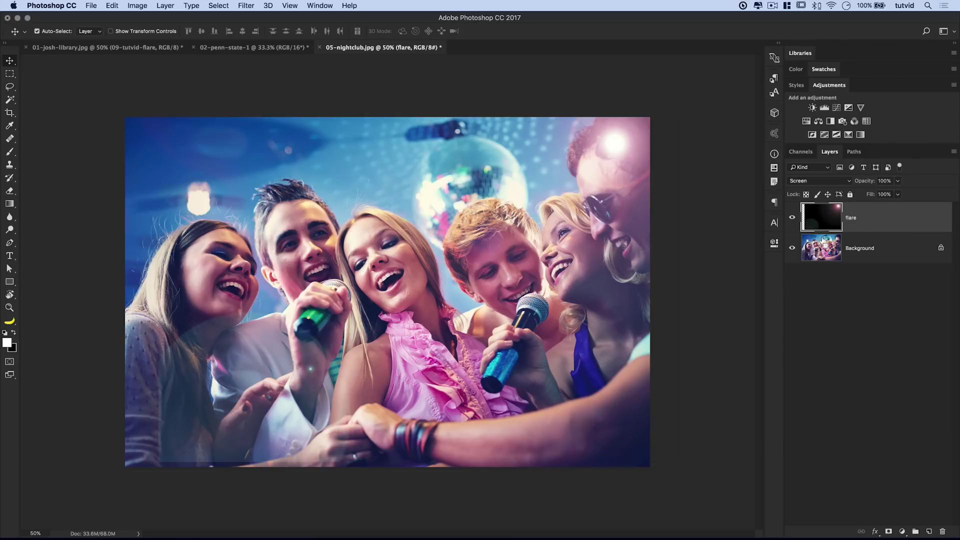
{"action": "key", "text": "super+t"}
{"action": "left_click_drag", "start_coordinate": [159, 462], "coordinate": [125, 467]}
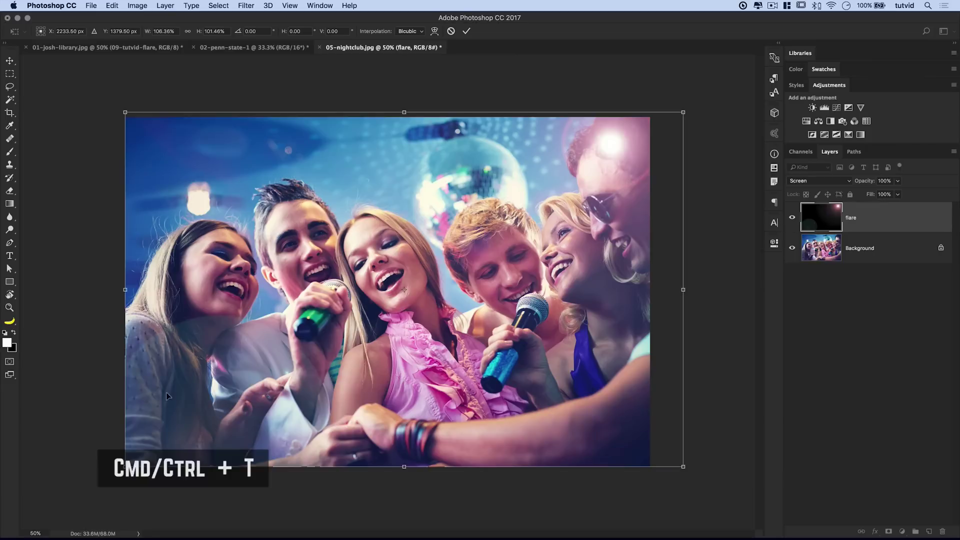
{"action": "left_click", "coordinate": [466, 31]}
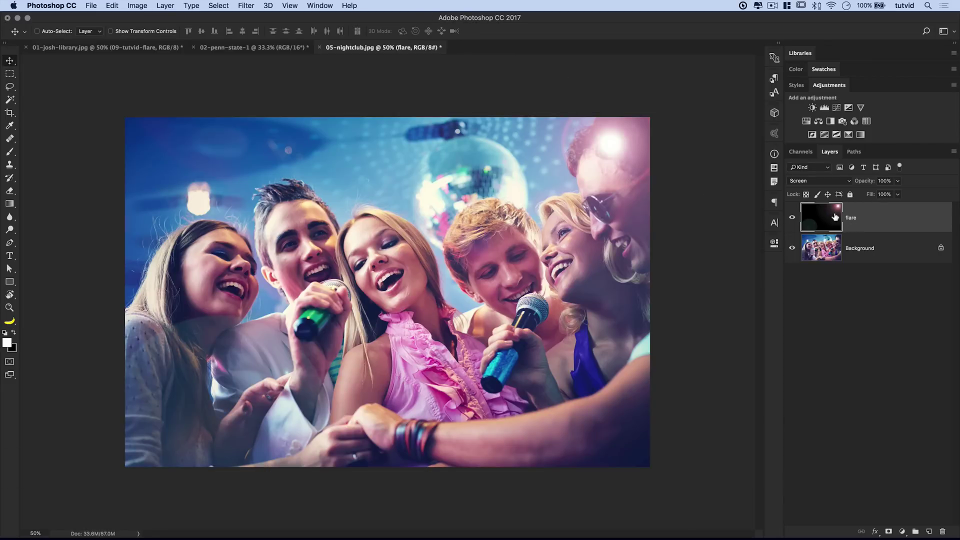
Add a clipped, colourised Hue/Saturation layer on the flare: Hue 230, Saturation 78, Lightness -23
{"action": "left_click", "coordinate": [806, 121]}
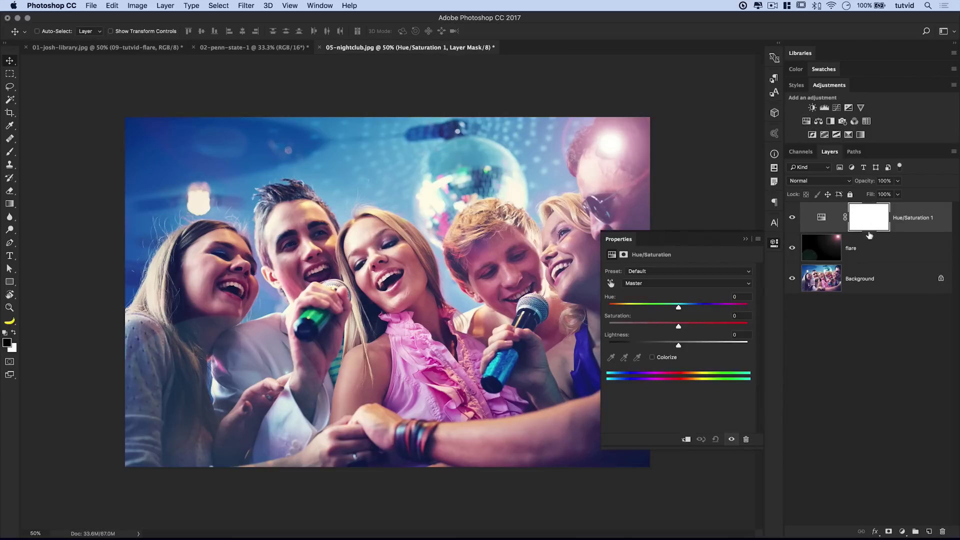
{"action": "left_click_drag", "start_coordinate": [873, 225], "coordinate": [875, 227]}
{"action": "key", "text": "super+alt+g"}
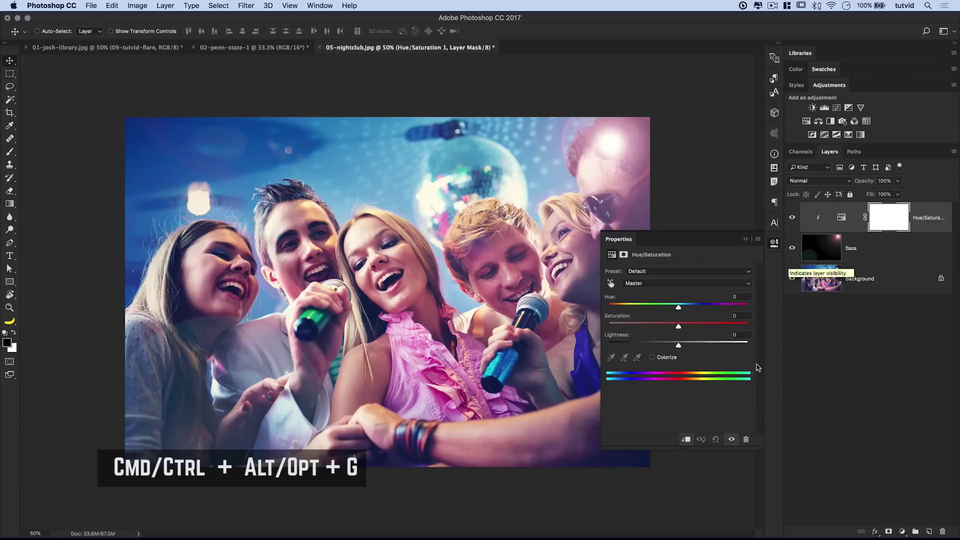
{"action": "left_click", "coordinate": [652, 358]}
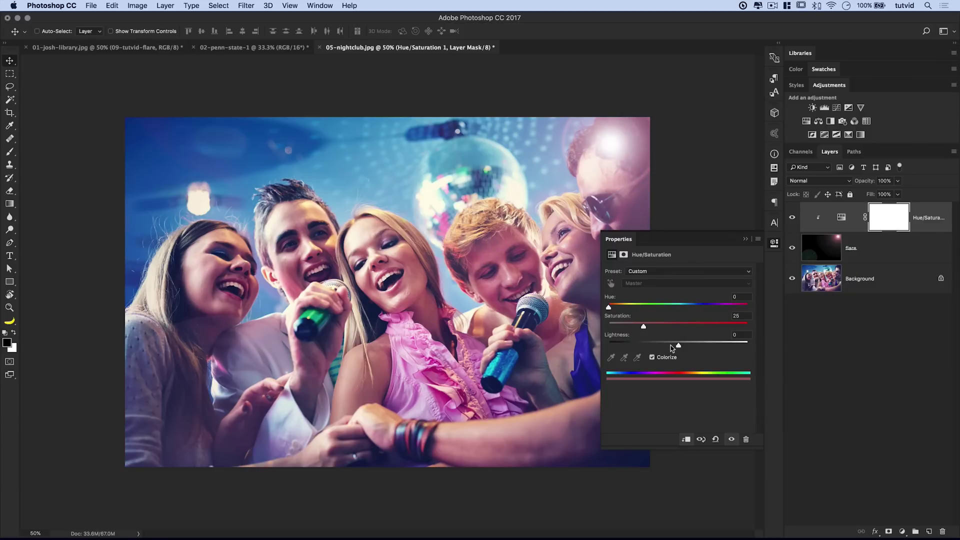
{"action": "left_click_drag", "start_coordinate": [678, 346], "coordinate": [706, 345]}
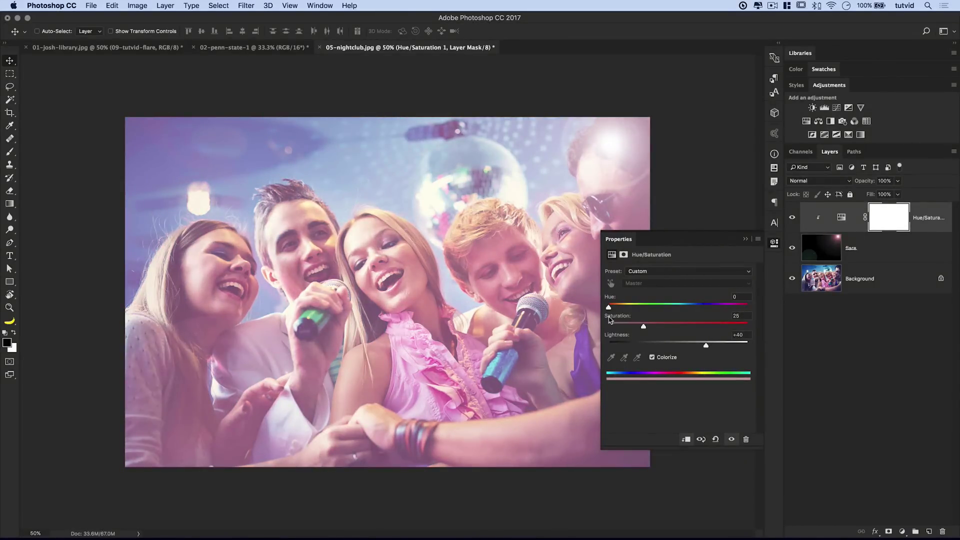
{"action": "left_click_drag", "start_coordinate": [672, 344], "coordinate": [718, 326]}
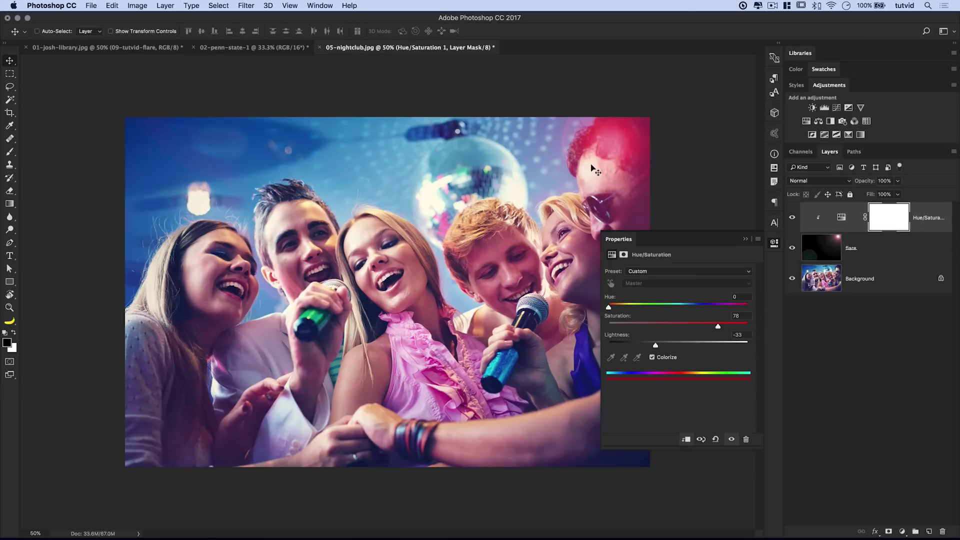
{"action": "left_click_drag", "start_coordinate": [616, 305], "coordinate": [697, 308]}
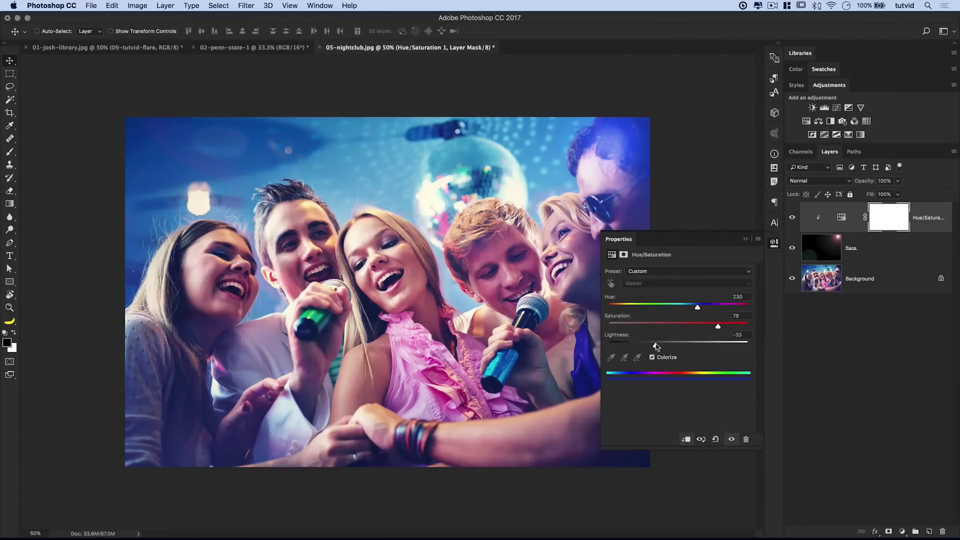
{"action": "left_click_drag", "start_coordinate": [656, 346], "coordinate": [663, 346]}
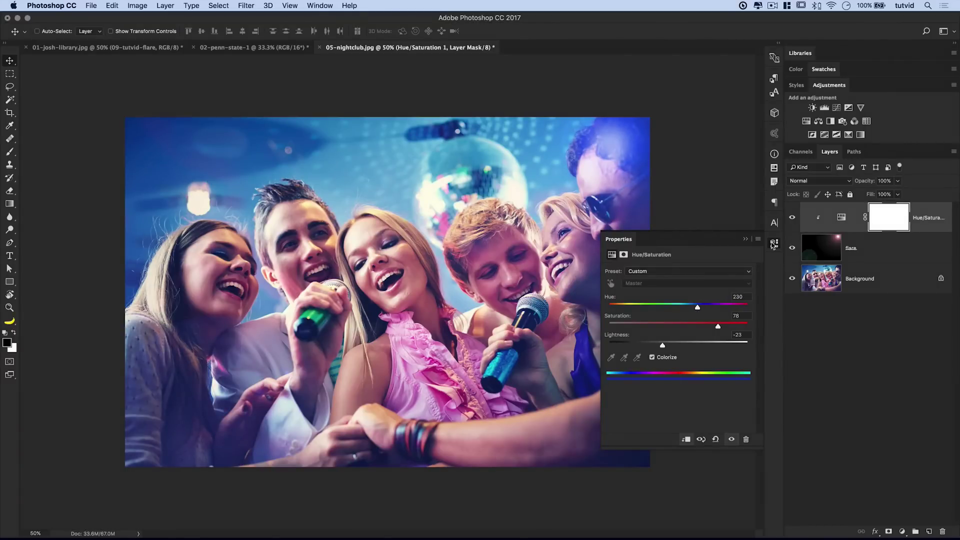
{"action": "left_click", "coordinate": [774, 243]}
{"action": "left_click", "coordinate": [792, 218]}
{"action": "left_click", "coordinate": [793, 218]}
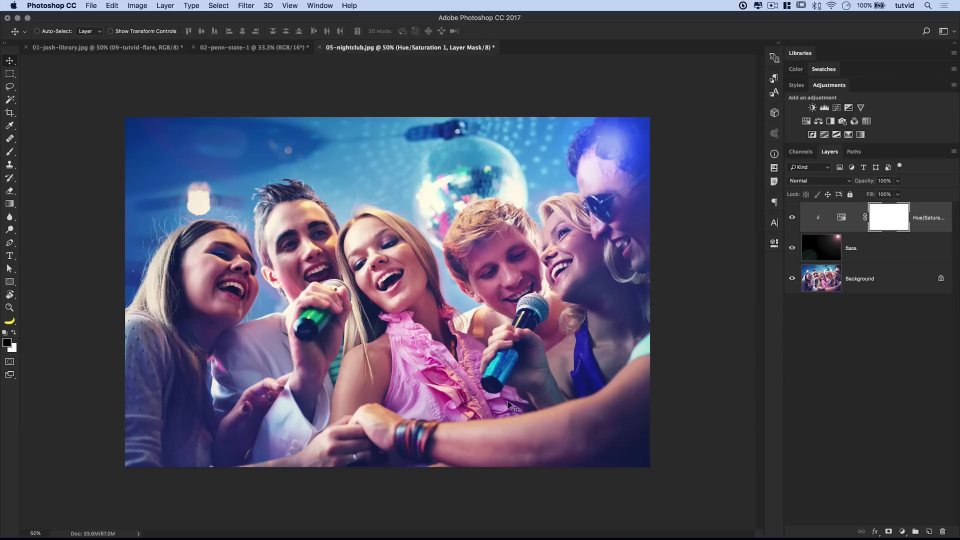
{"action": "mouse_move", "coordinate": [792, 248]}
{"action": "left_mouse_down"}
{"action": "mouse_move", "coordinate": [796, 222]}
{"action": "mouse_move", "coordinate": [792, 249]}
{"action": "left_mouse_up"}
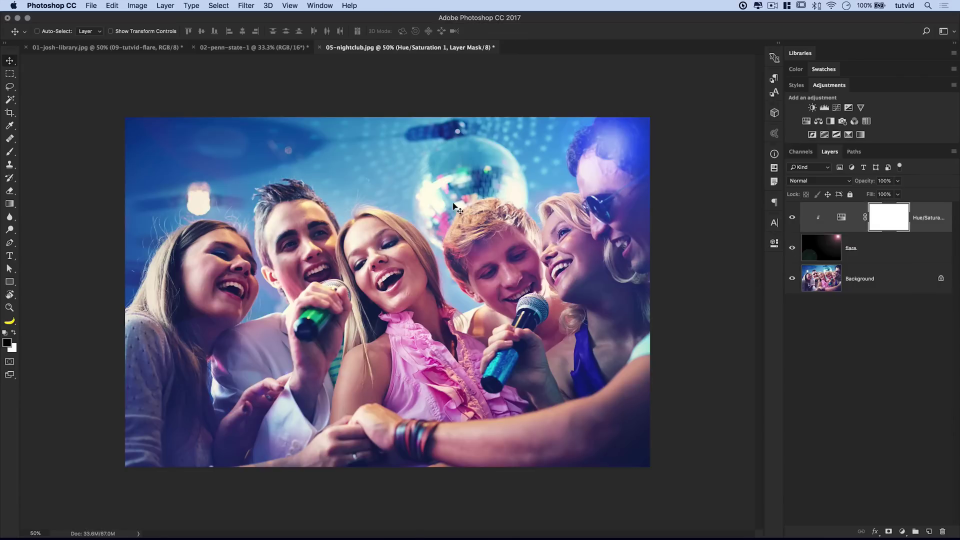